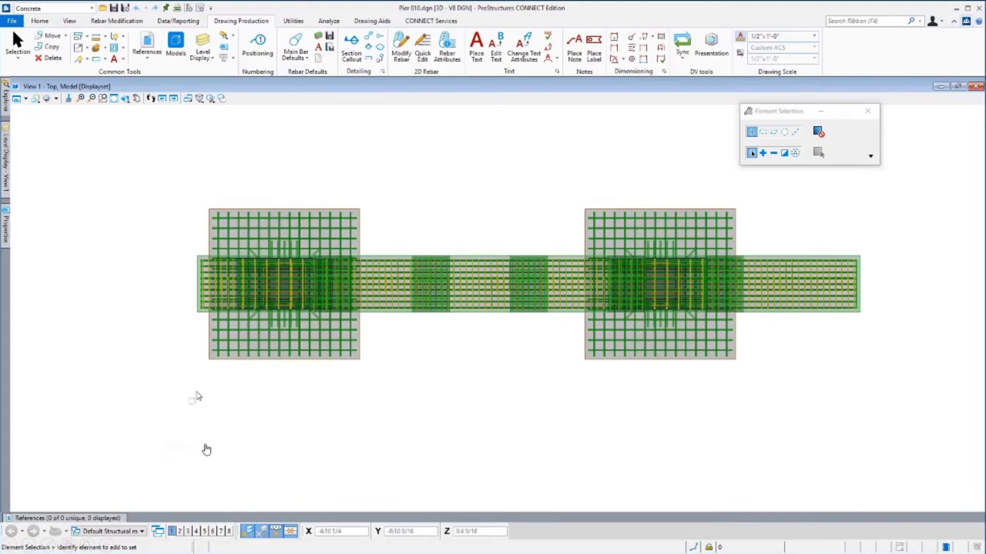
- Place a section callout about 55 ft long just in front of the pier in the top view, looking toward and through the whole pier
click(352, 50)
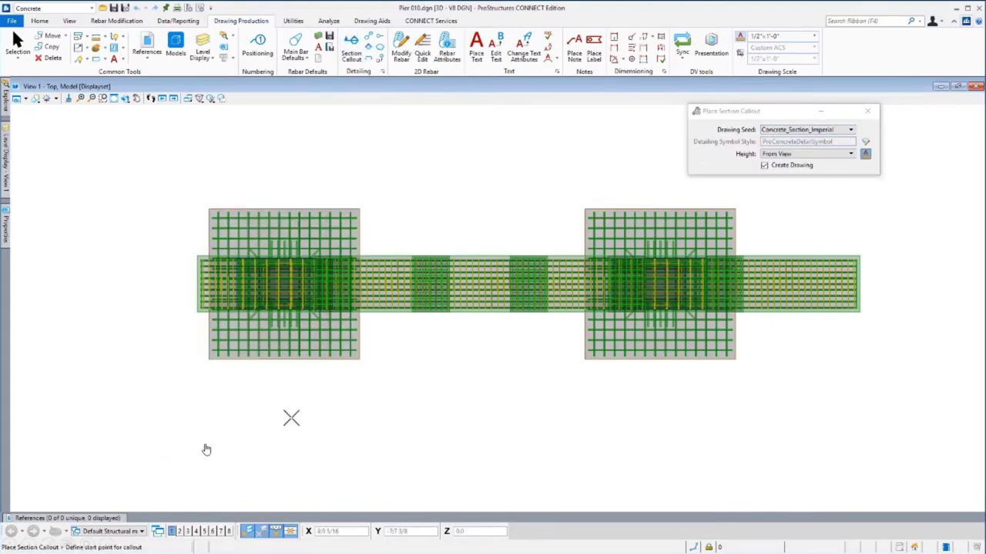
click(177, 396)
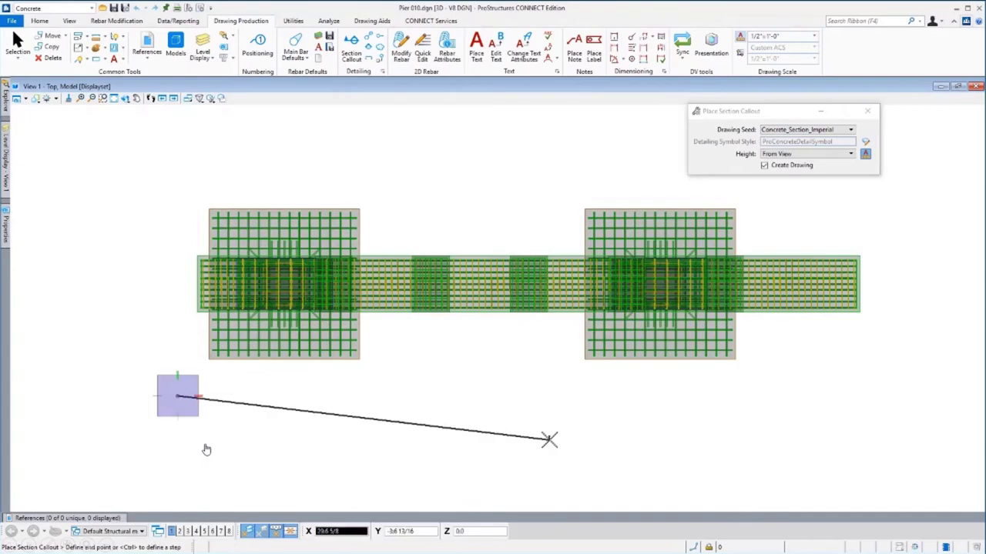
click(872, 397)
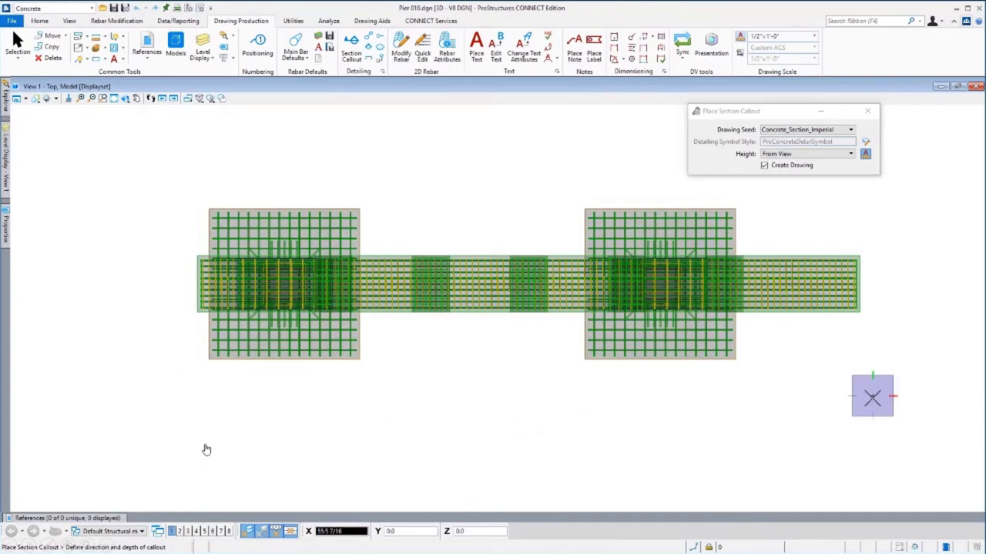
click(872, 200)
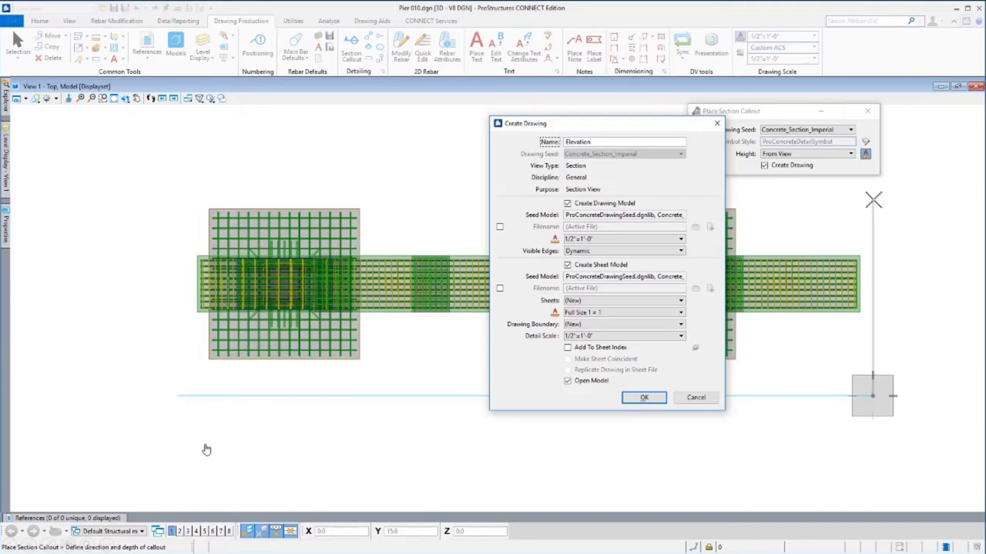
- Create the drawing model named Elevation at 3/8"=1'-0" scale, without a sheet model
click(568, 265)
click(582, 240)
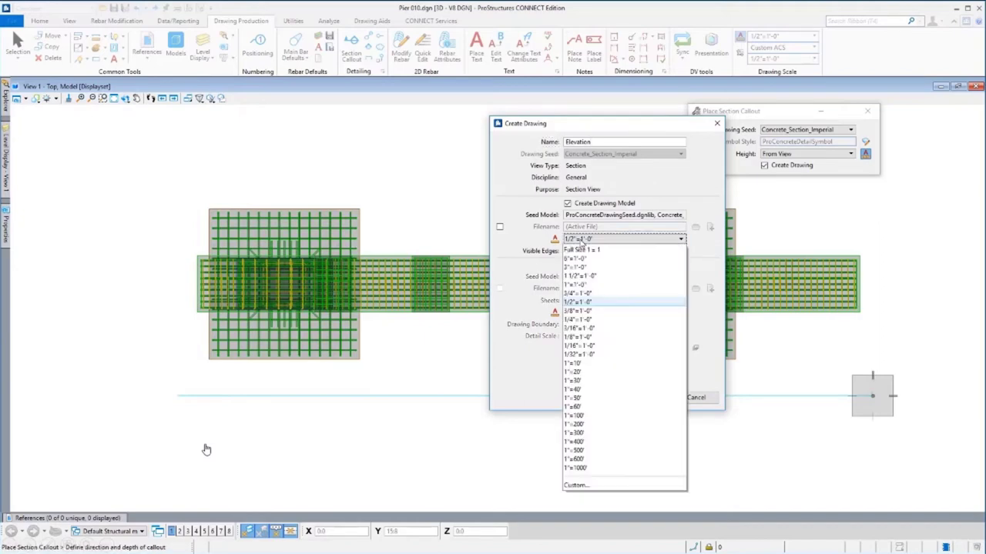
click(576, 311)
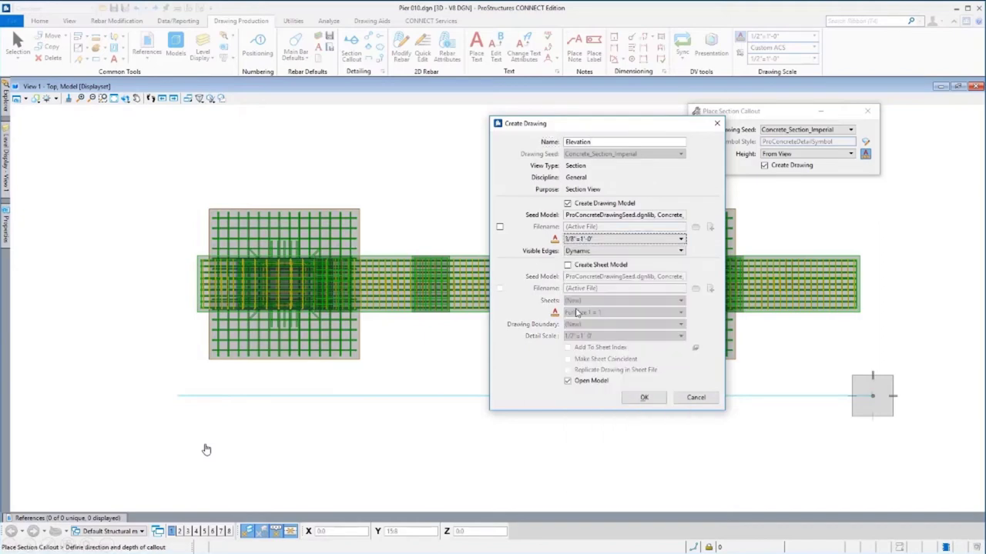
click(644, 398)
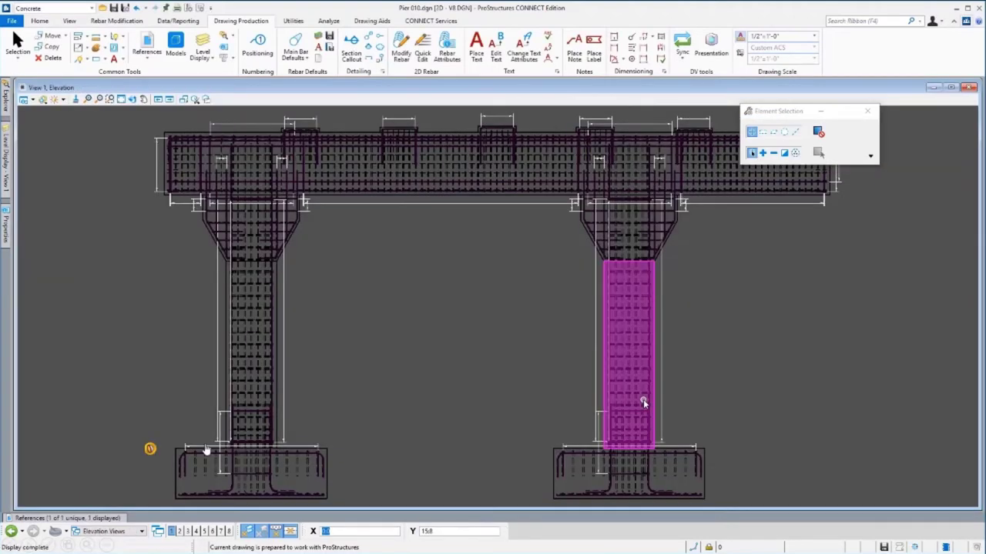
- Place a horizontal section callout across the first column's shaft in the Elevation drawing, looking down
key(Home)
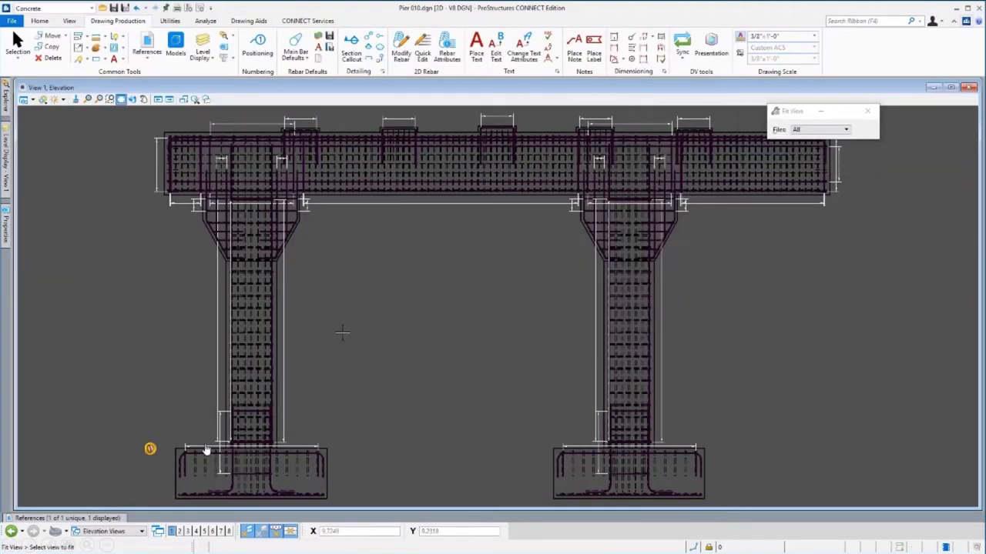
click(351, 48)
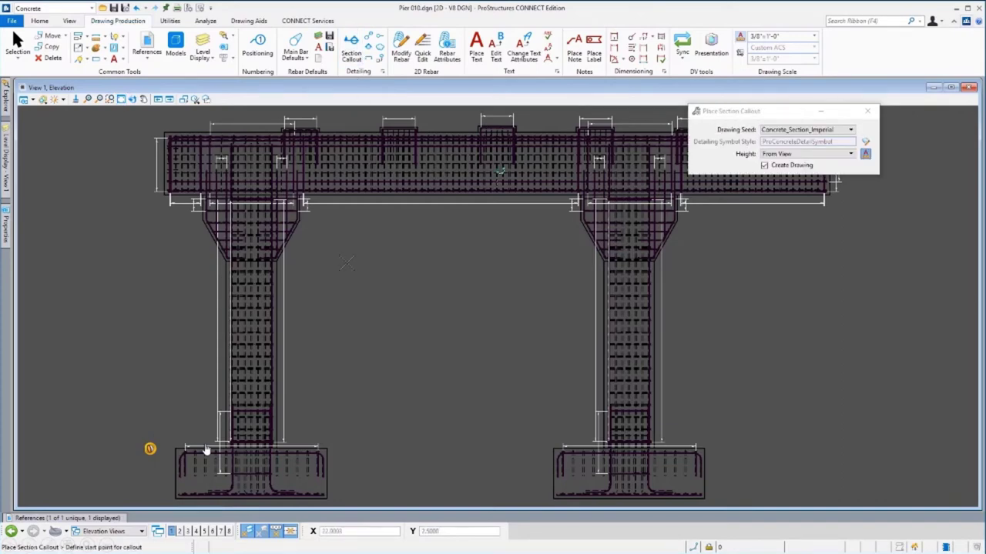
scroll(207, 451, up, 5)
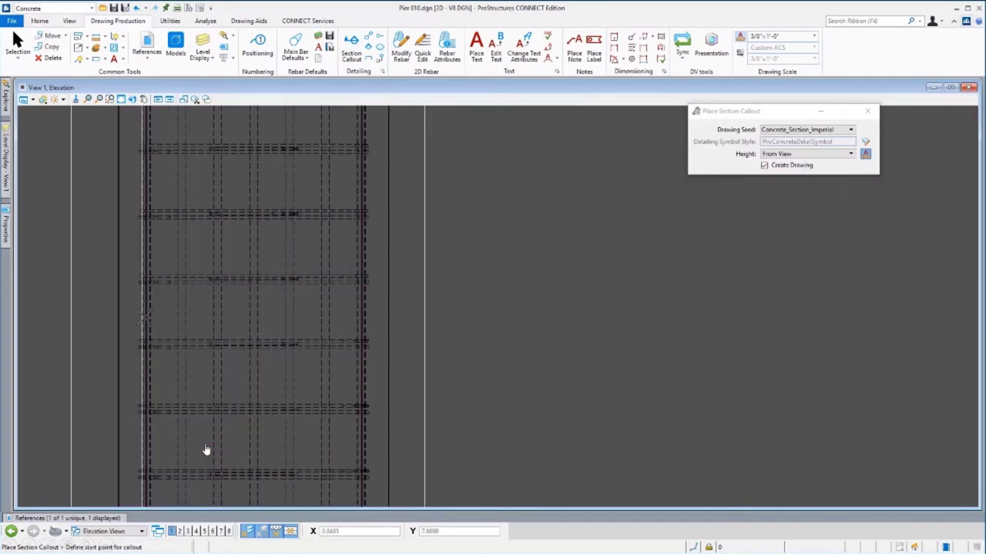
click(52, 244)
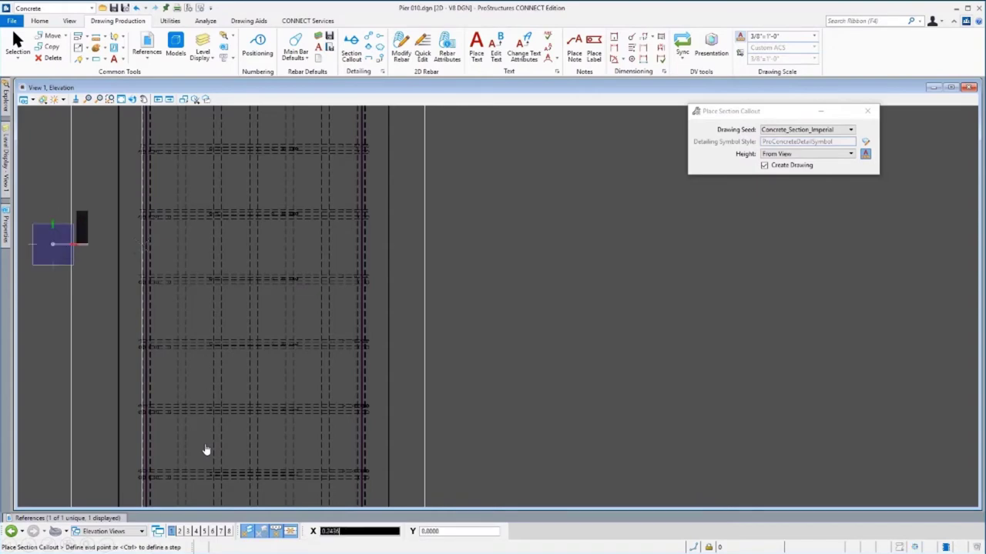
click(454, 245)
click(451, 292)
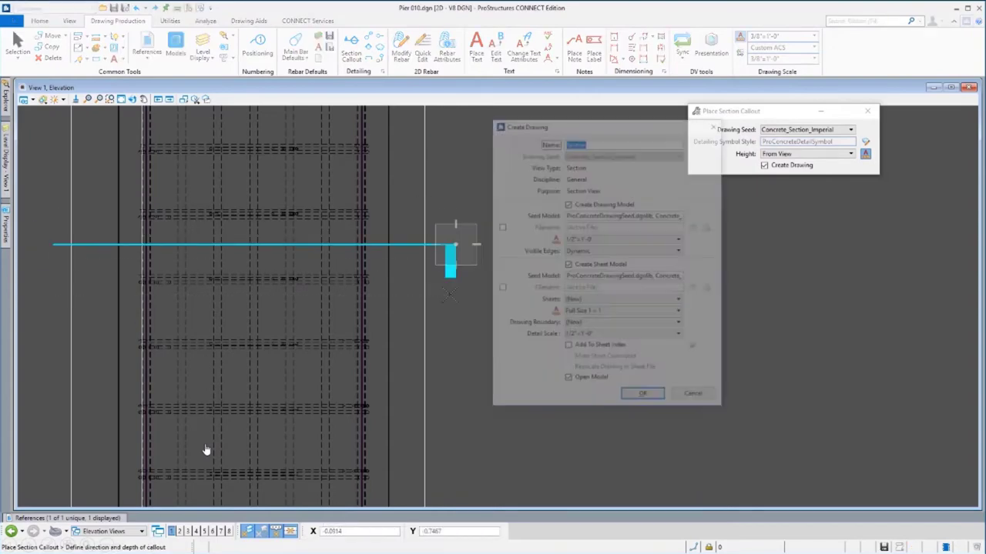
- Create the drawing model named Section - Column at 3"=1'-0" scale, without a sheet model
click(598, 142)
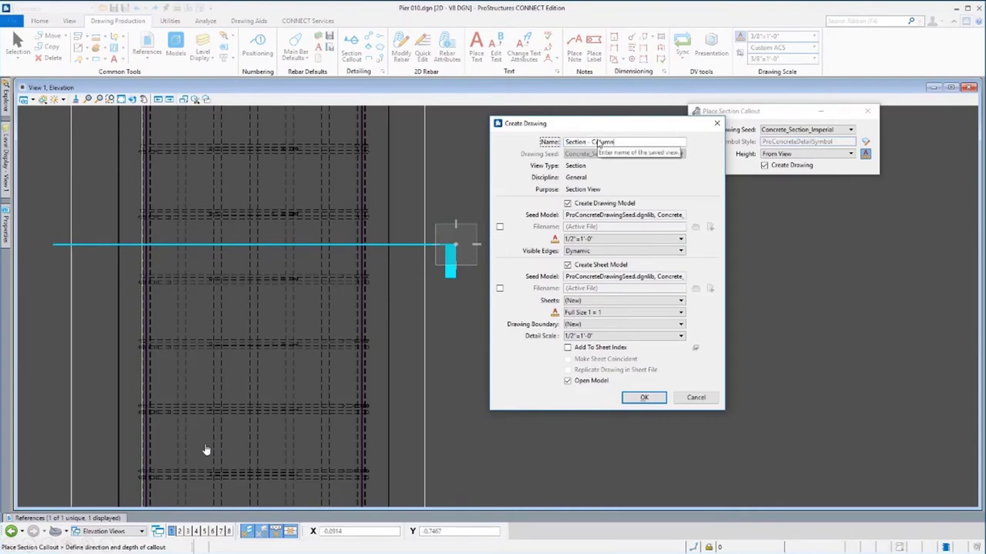
click(577, 239)
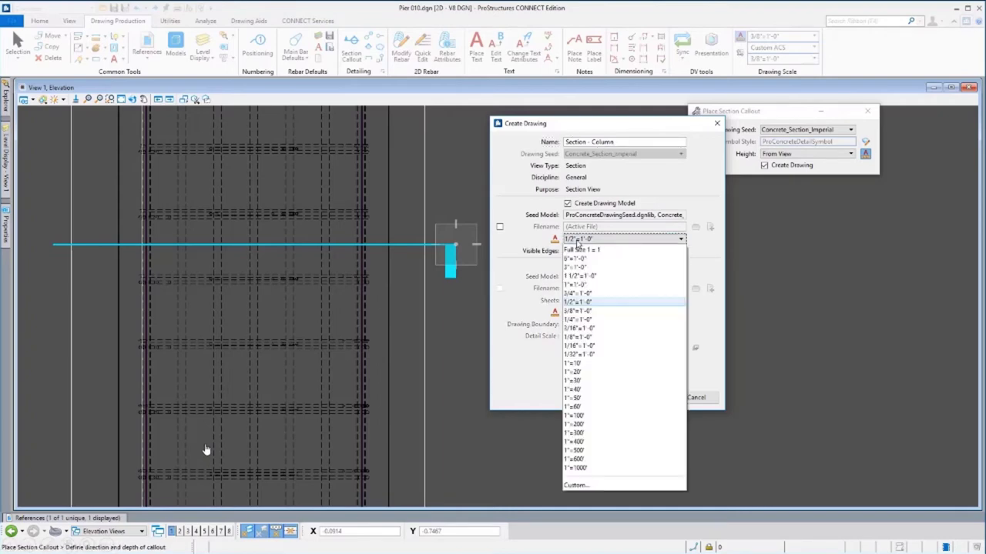
click(580, 267)
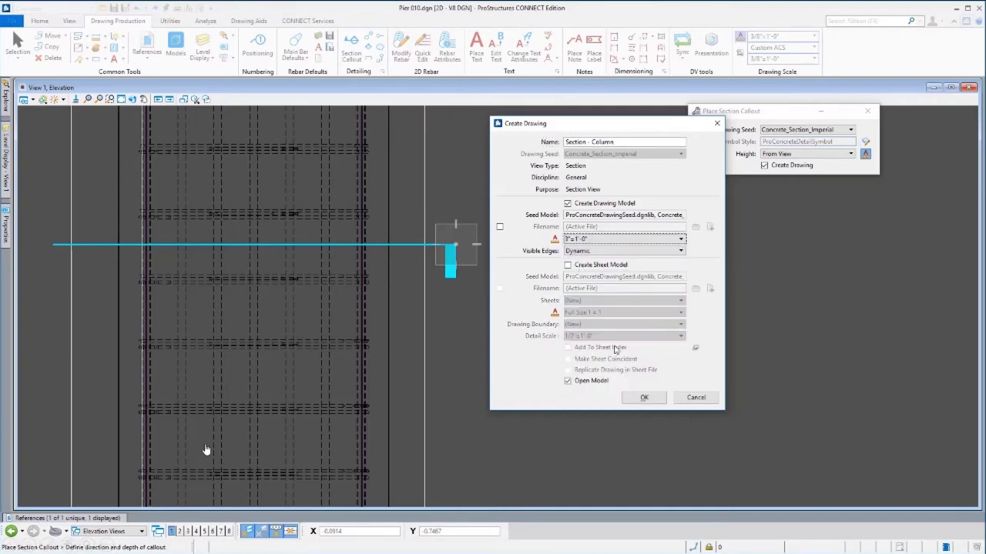
click(645, 397)
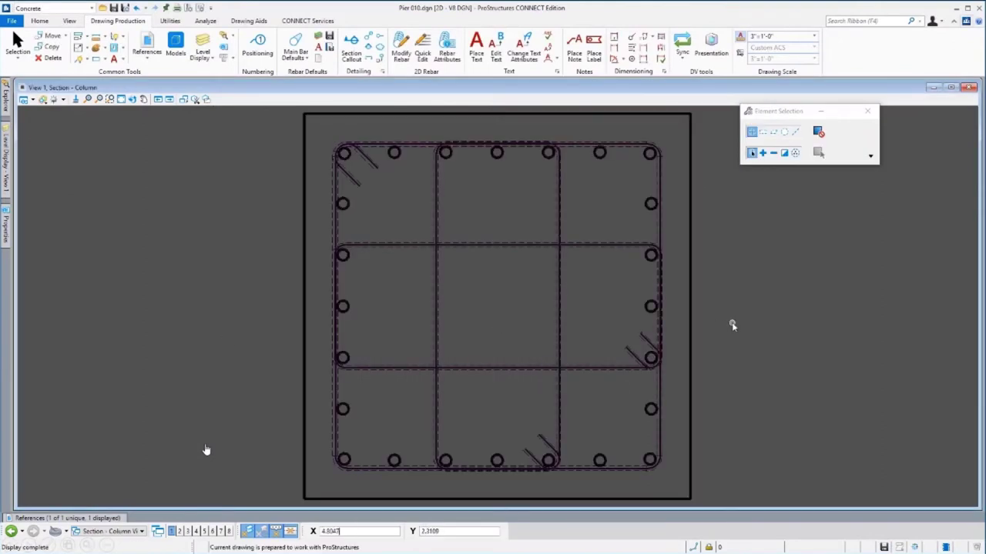
- Return to the Elevation drawing and place a vertical section callout through the pier cap between the two middle pedestals
click(10, 531)
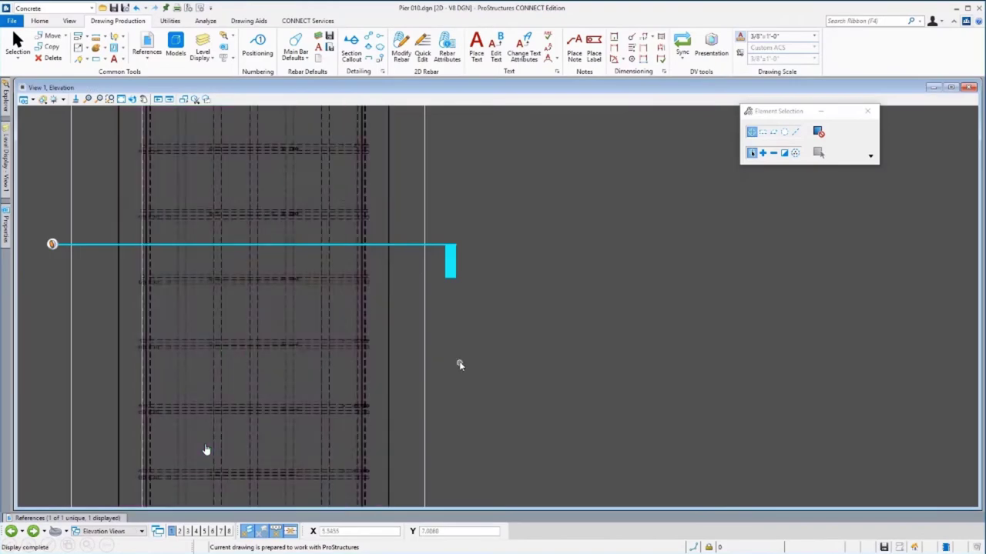
scroll(459, 362, down, 5)
scroll(555, 225, up, 5)
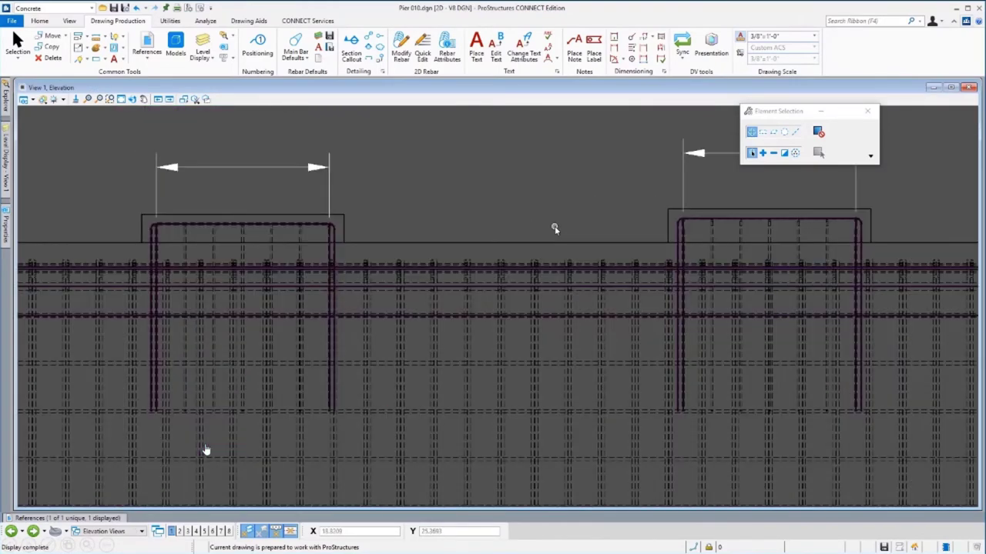
scroll(555, 226, down, 2)
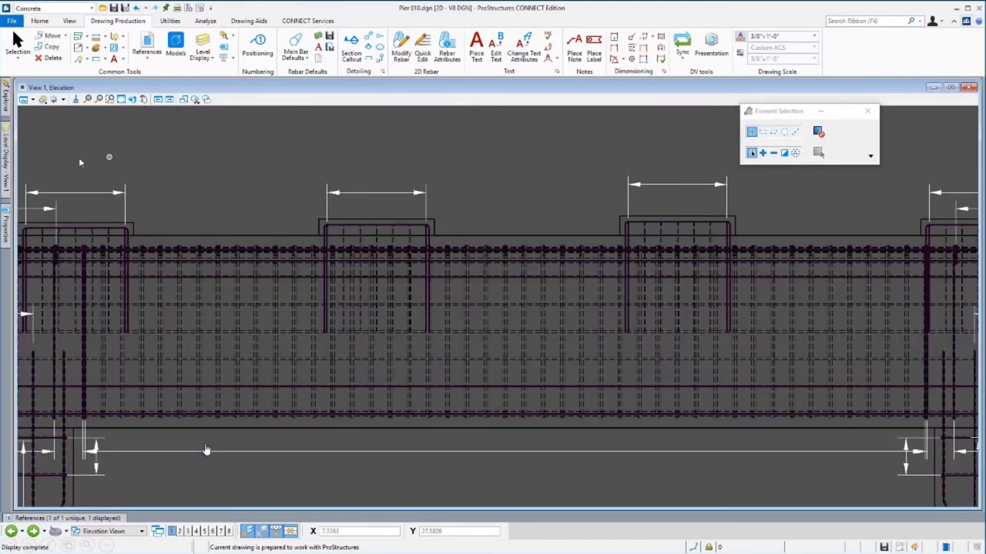
click(195, 99)
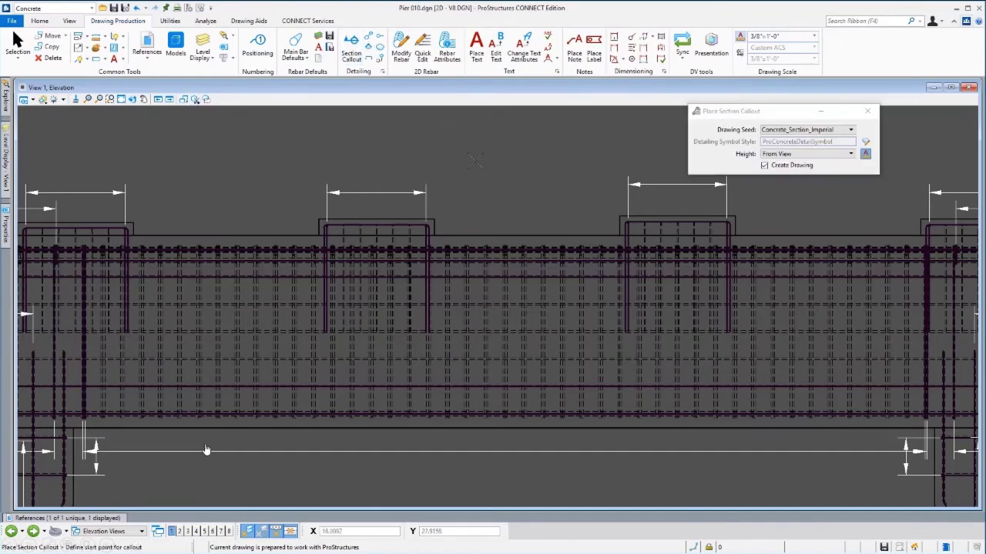
click(517, 228)
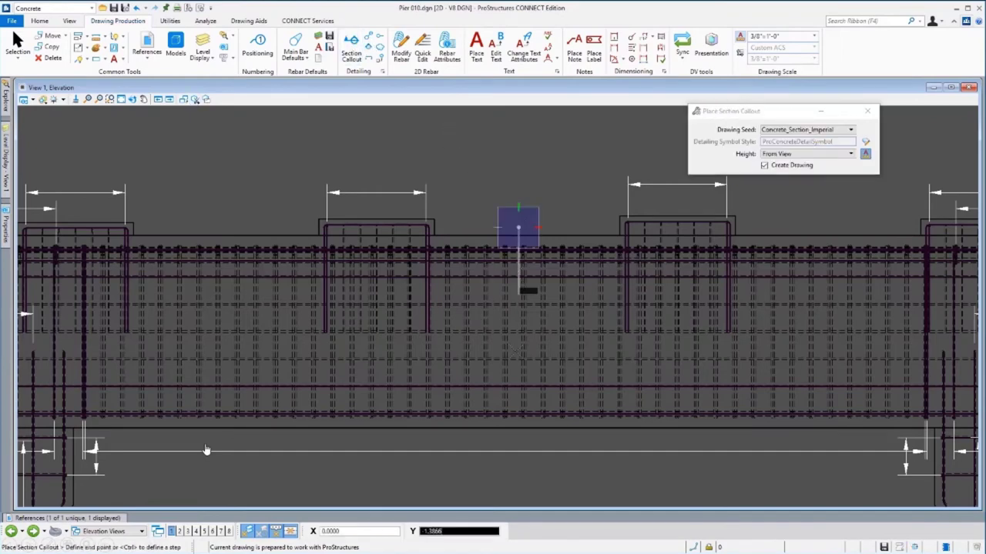
click(517, 441)
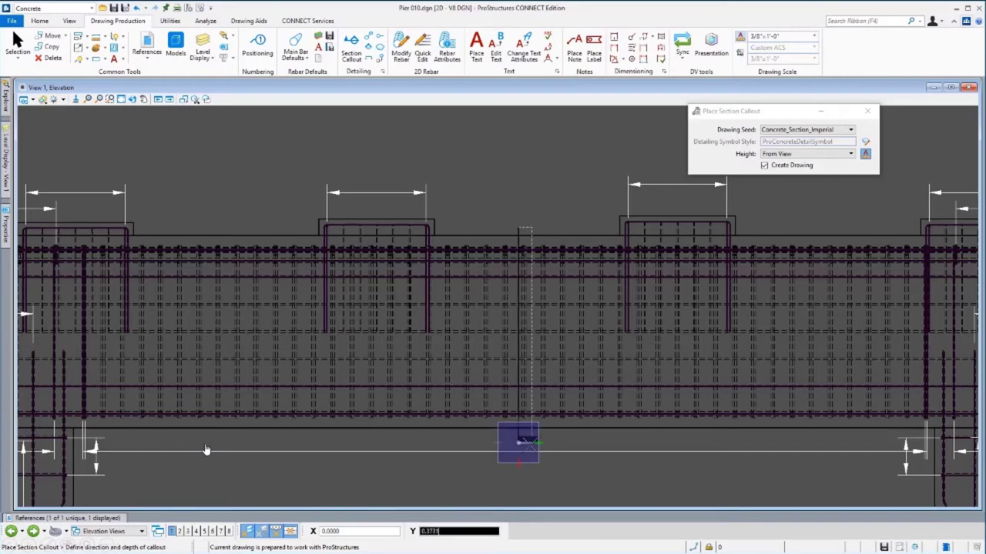
click(526, 443)
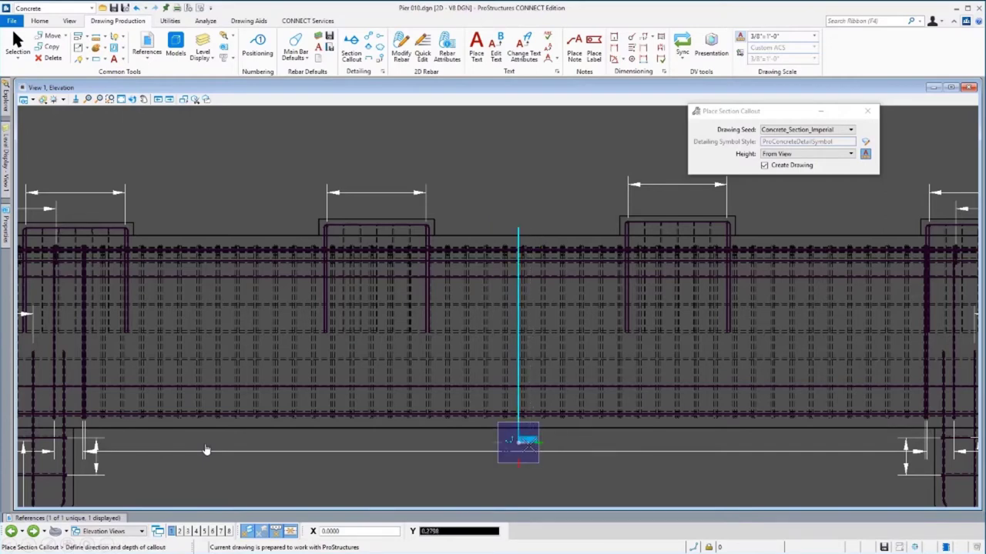
- Create the drawing model named Section - Cap at 3"=1'-0" scale, without a sheet model
click(603, 144)
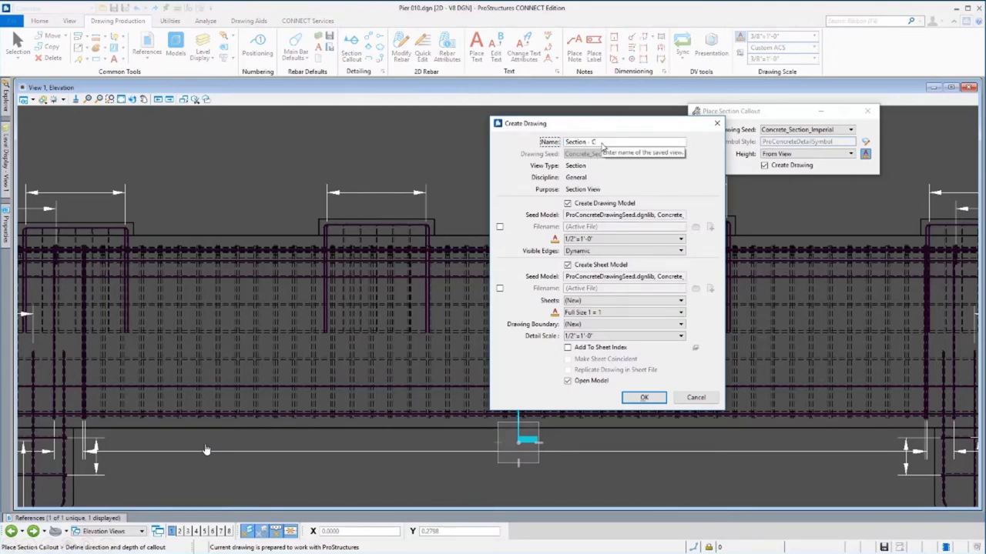
text(- Cap)
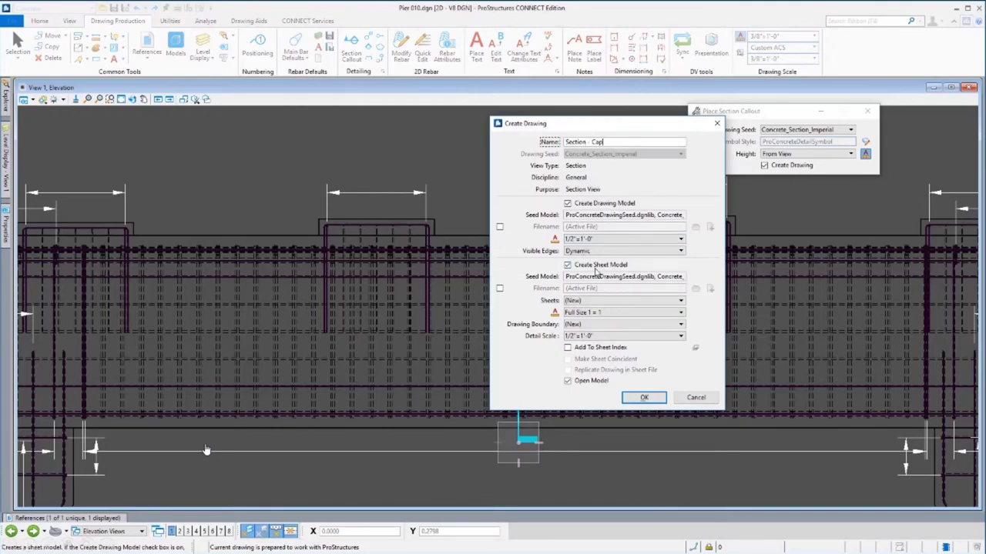
click(590, 239)
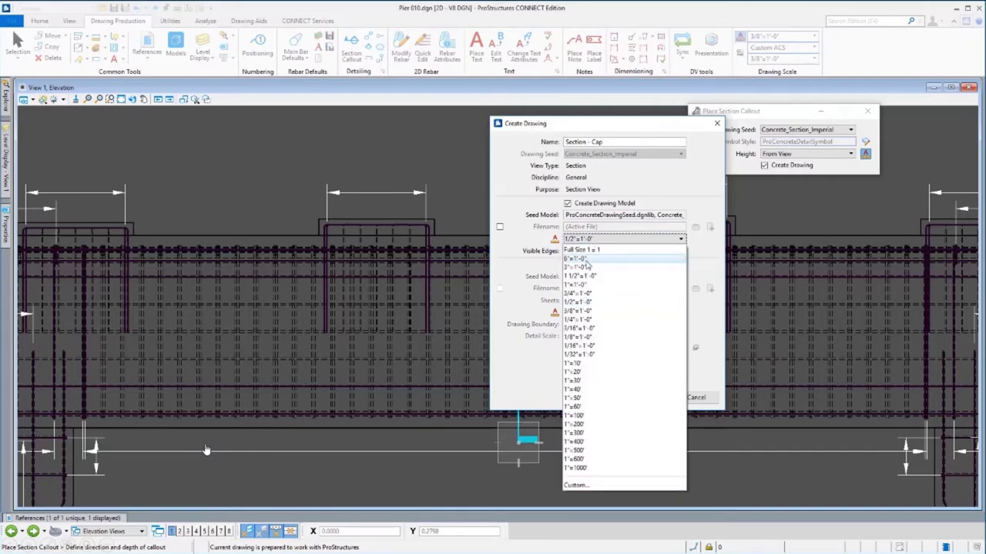
click(588, 267)
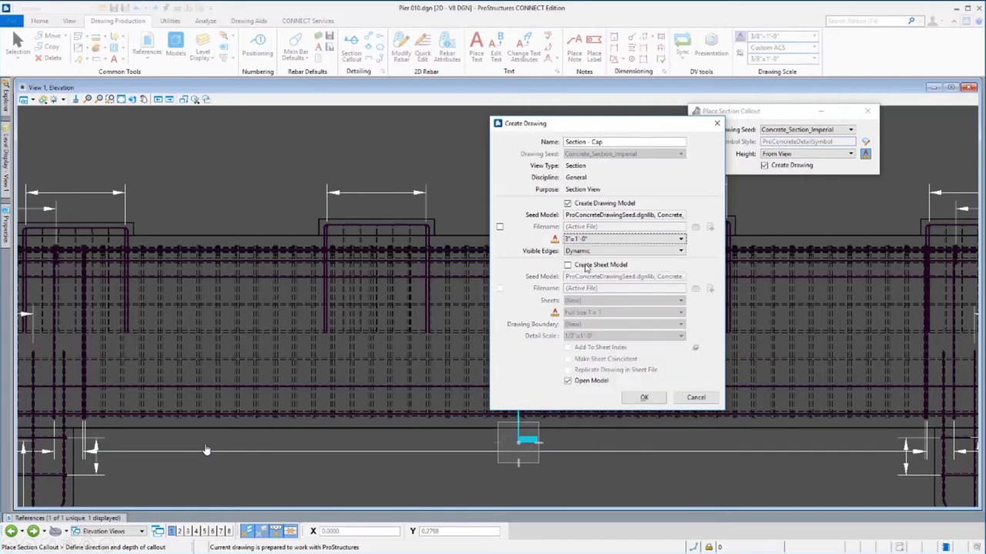
click(644, 399)
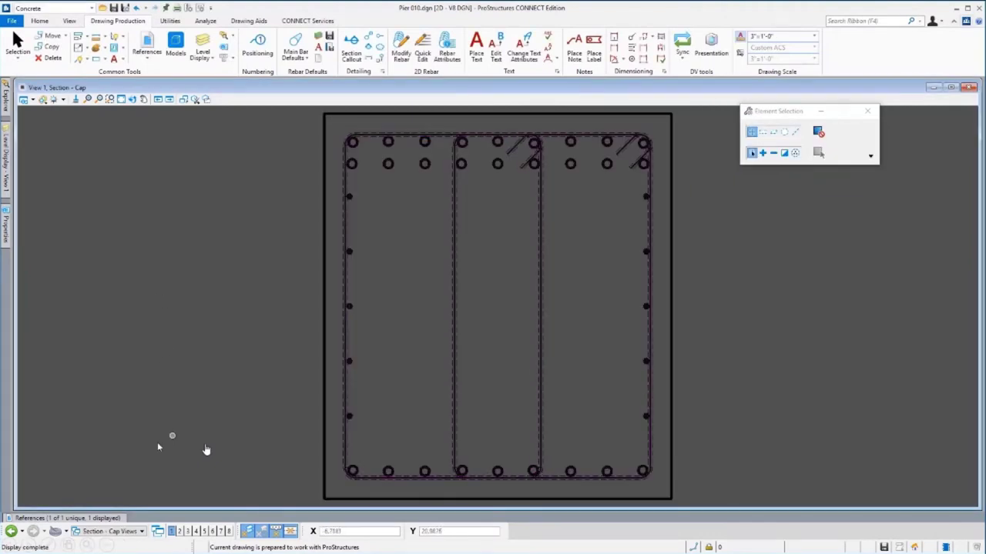
- Open the Elev 1 sheet and attach the Elevation drawing with the Recommended method in the sheet's upper-left area
click(119, 531)
click(112, 483)
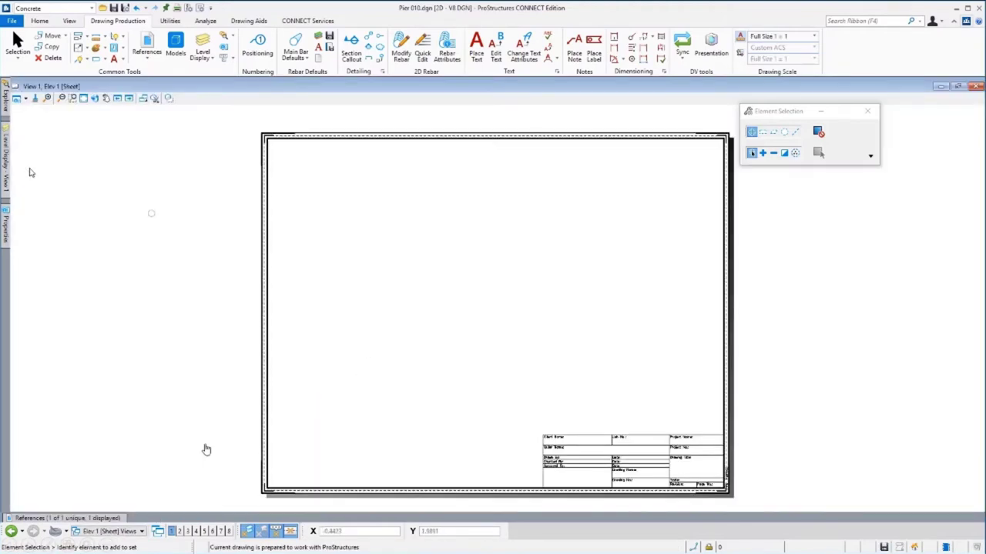
mouse_move(7, 105)
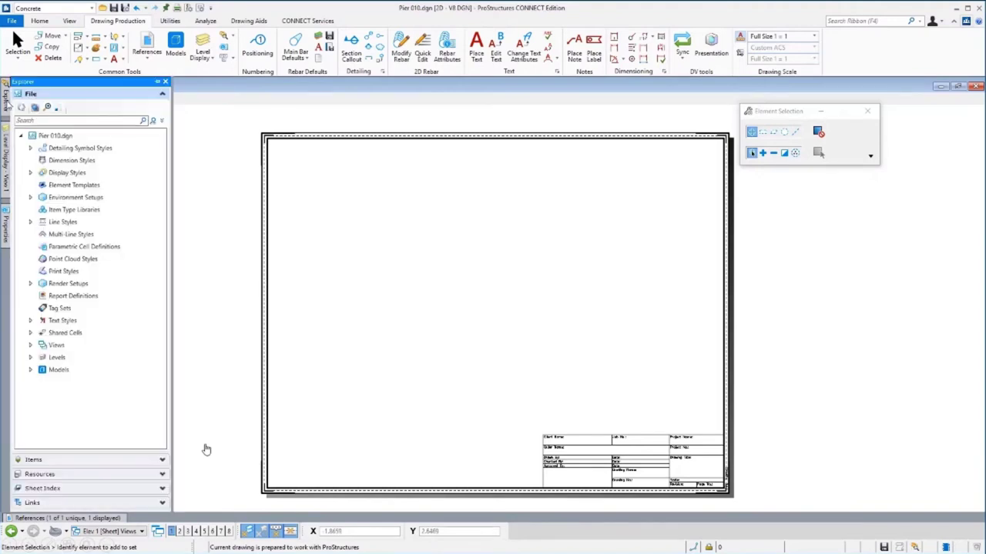
click(31, 371)
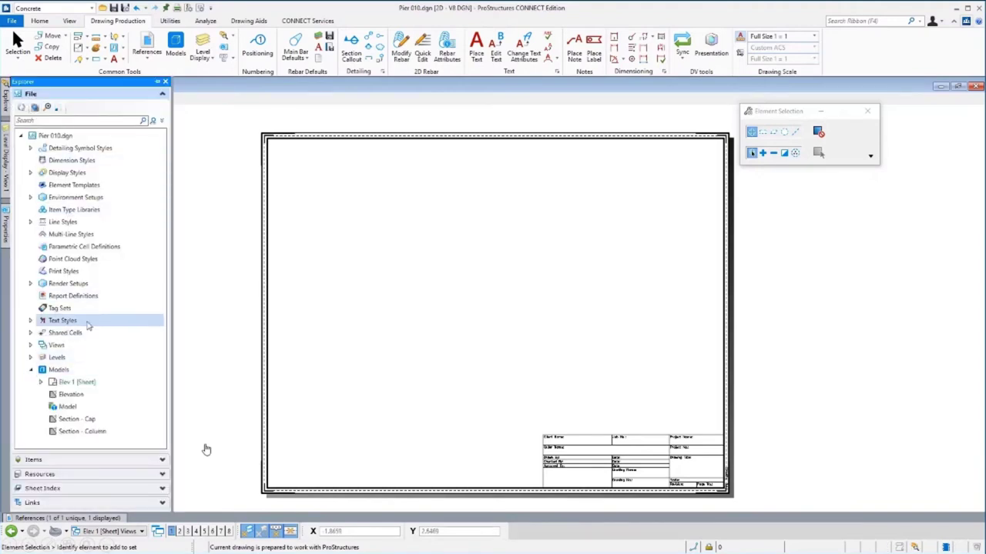
drag(79, 399, 365, 245)
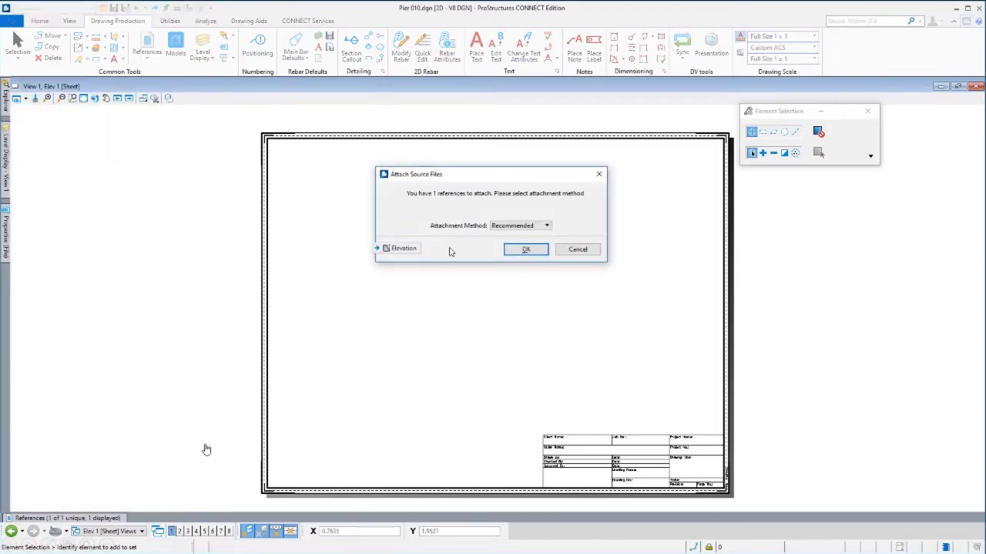
click(526, 249)
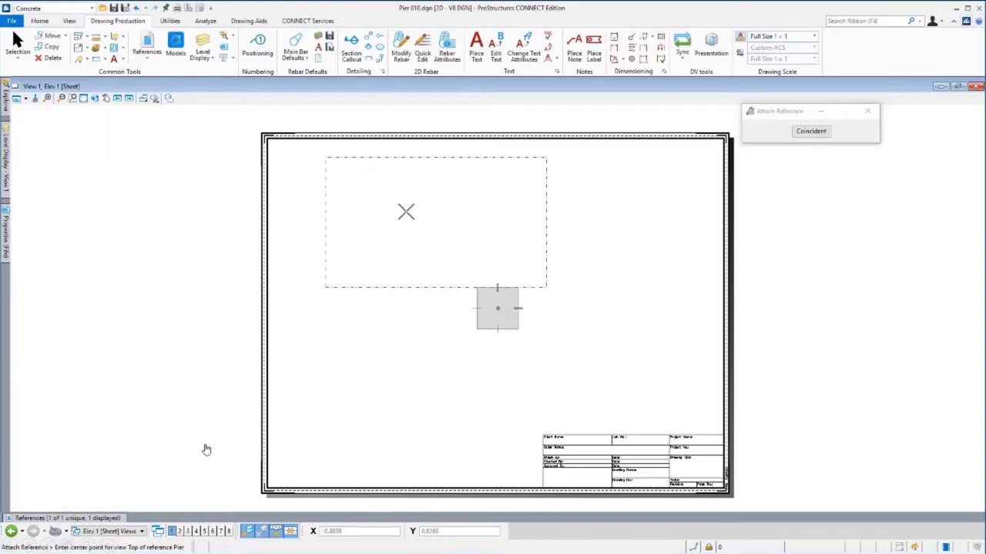
click(388, 215)
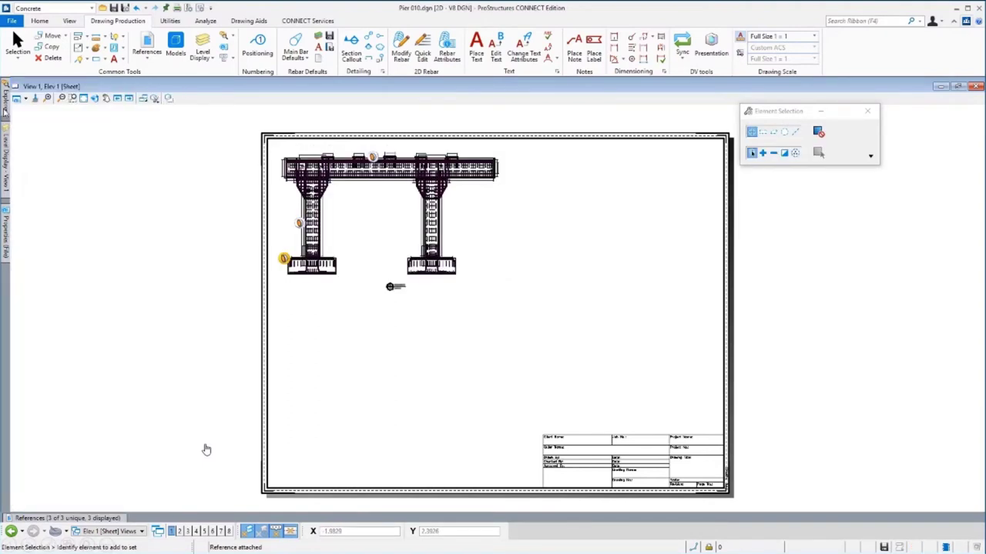
- Attach the Section - Cap drawing to the Elev 1 sheet with the Recommended method, placing it outside the border's right side
mouse_move(6, 100)
click(64, 420)
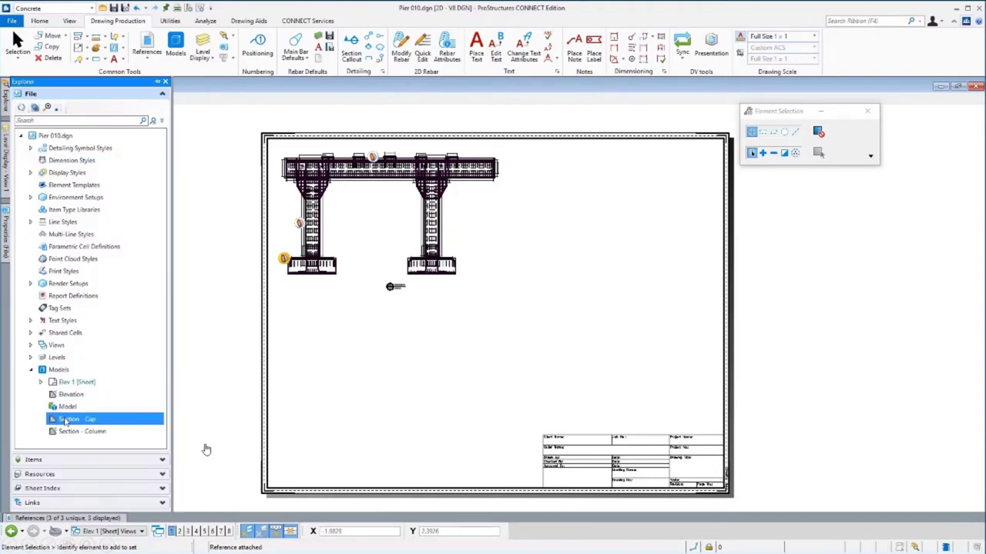
drag(65, 419, 606, 255)
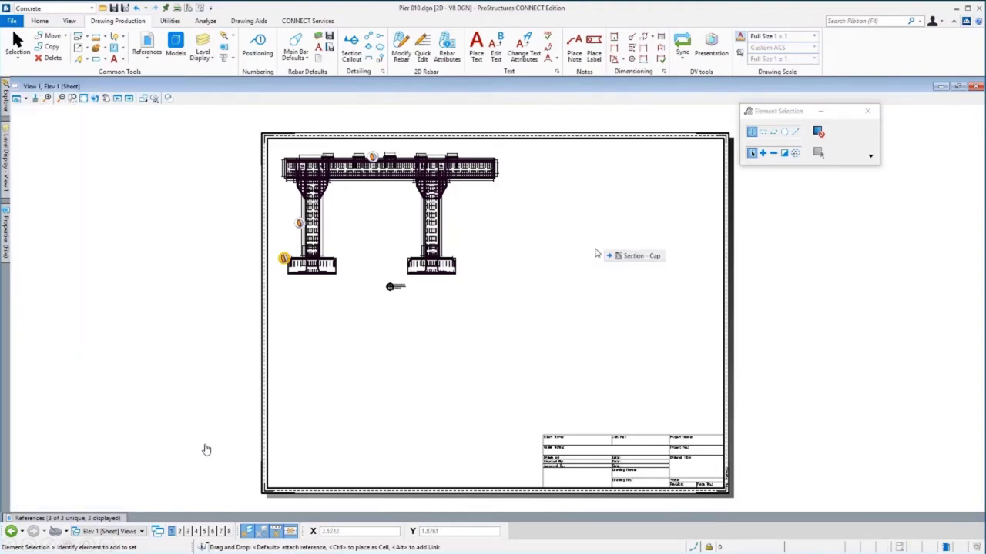
click(524, 253)
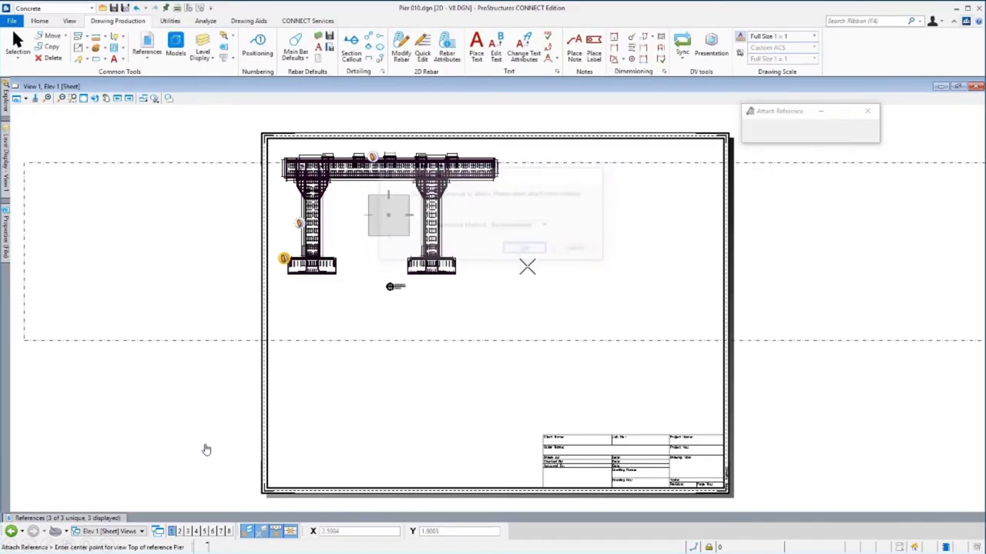
scroll(528, 266, down, 5)
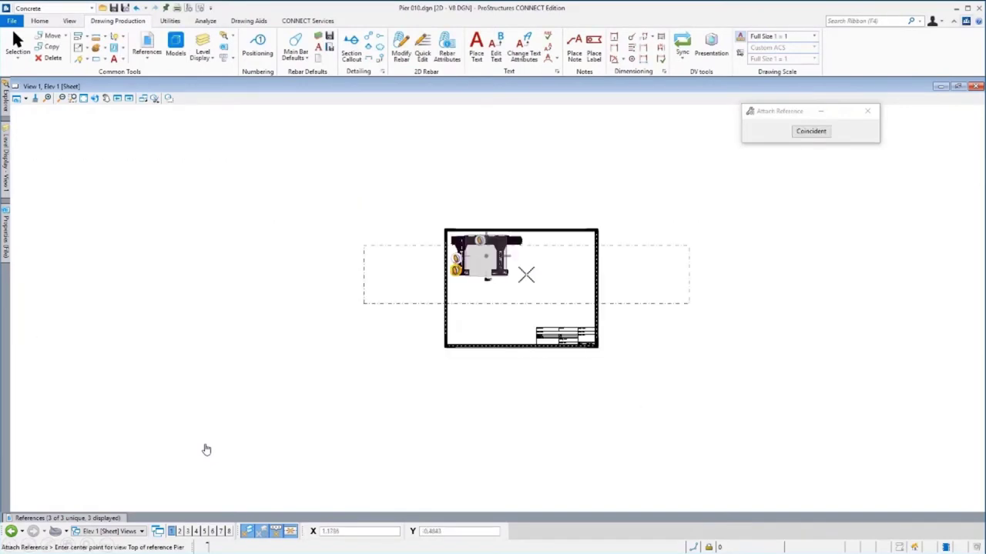
click(770, 257)
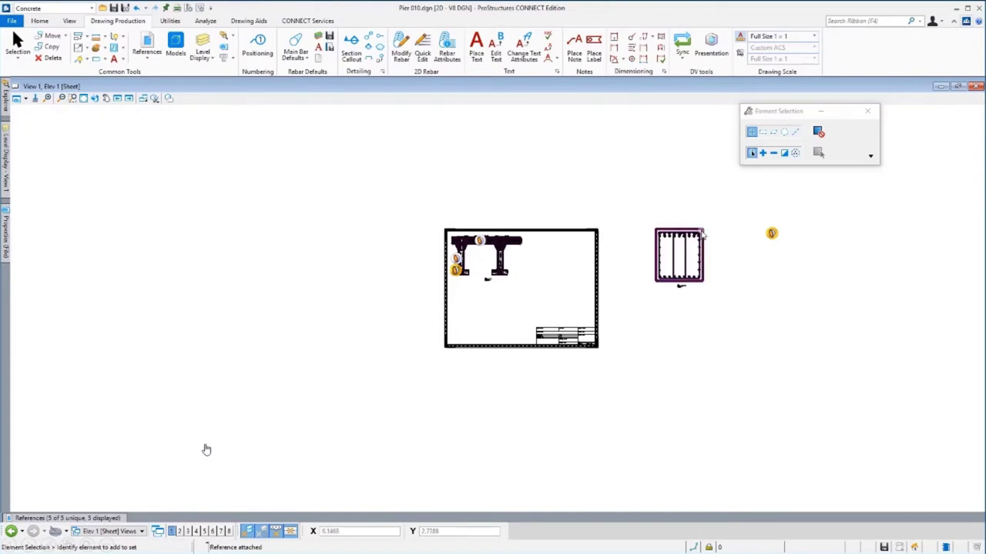
- Move the Section - Cap reference inside the sheet border, to the right of the pier elevation
right_click(702, 232)
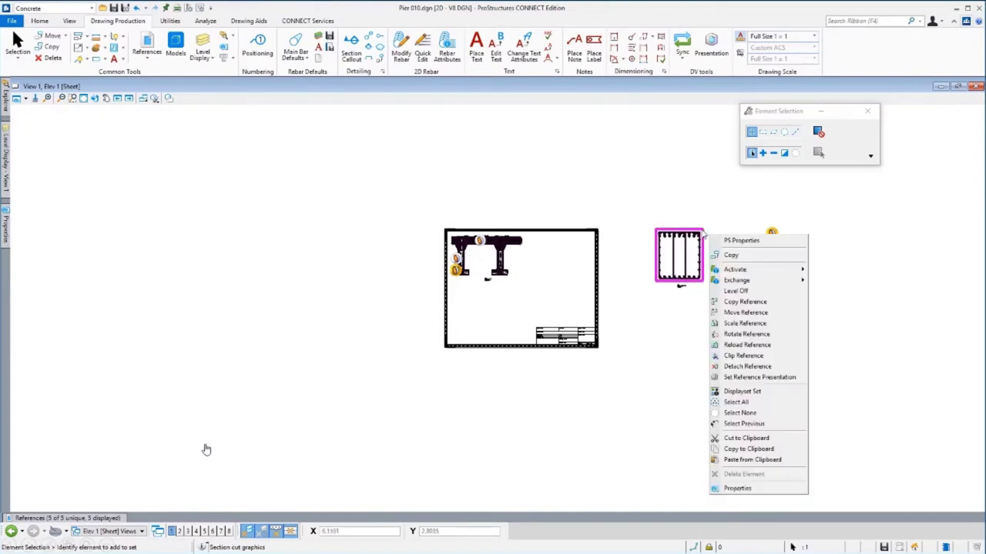
click(737, 314)
click(702, 229)
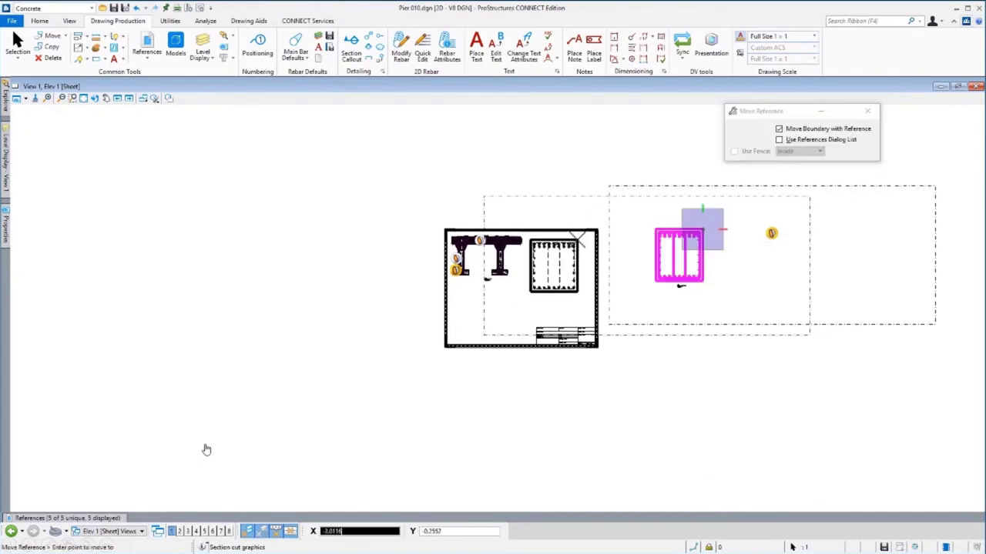
click(583, 242)
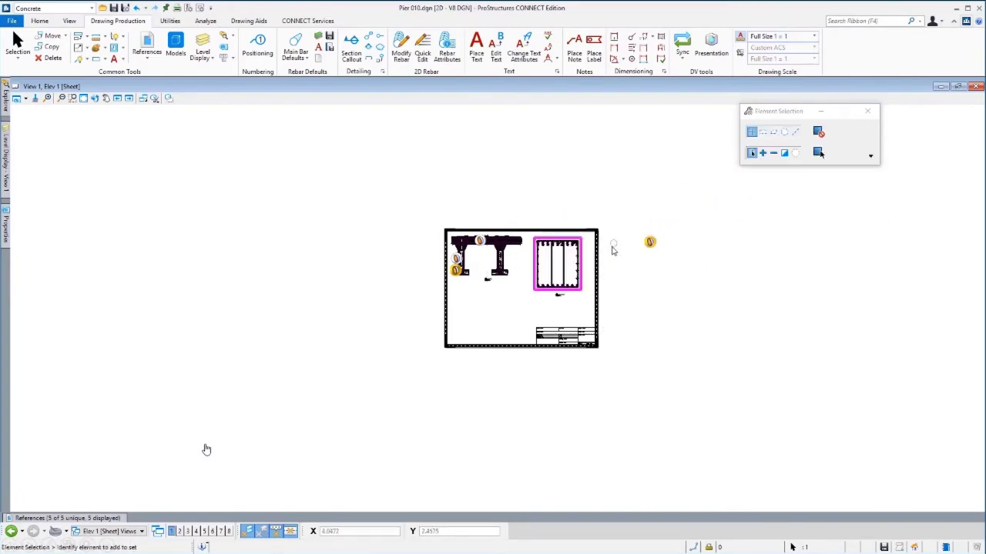
- Set the detail scale of the Section - Cap drawing boundary to 1 1/2"=1'-0"
click(582, 254)
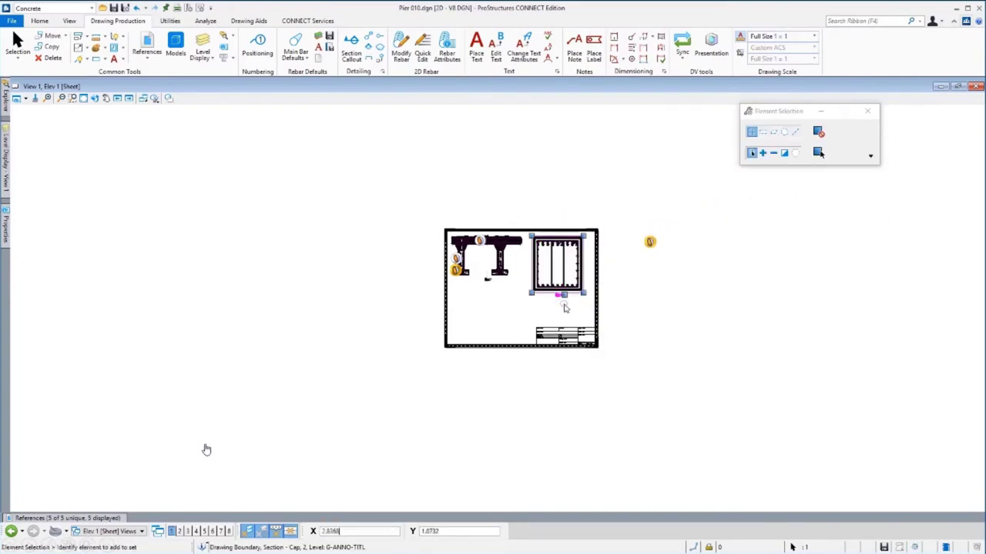
mouse_move(6, 234)
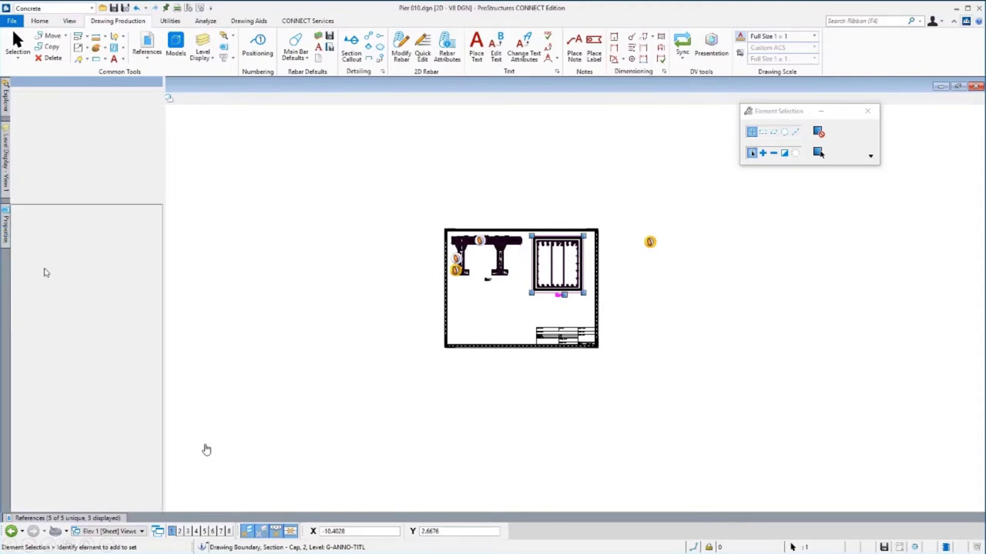
click(152, 252)
click(151, 252)
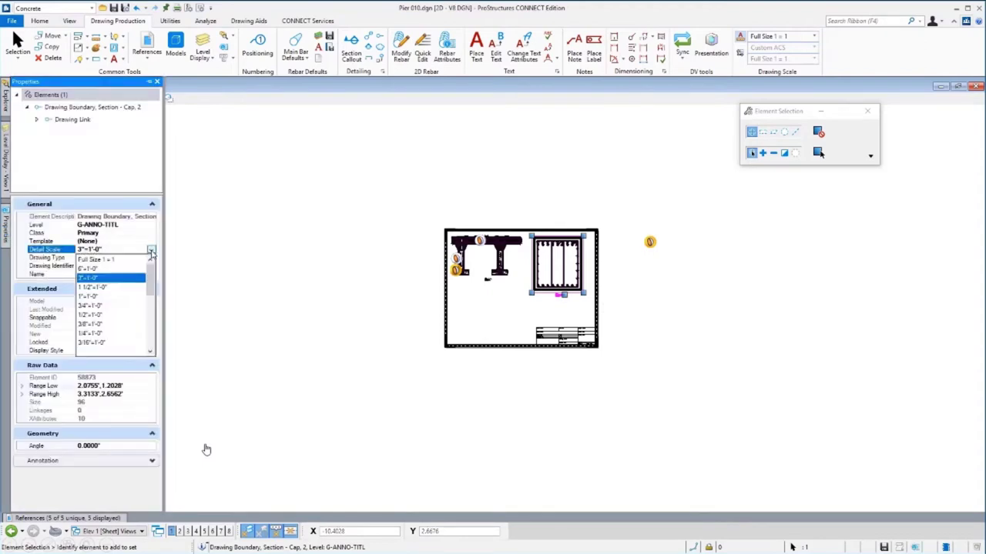
click(122, 287)
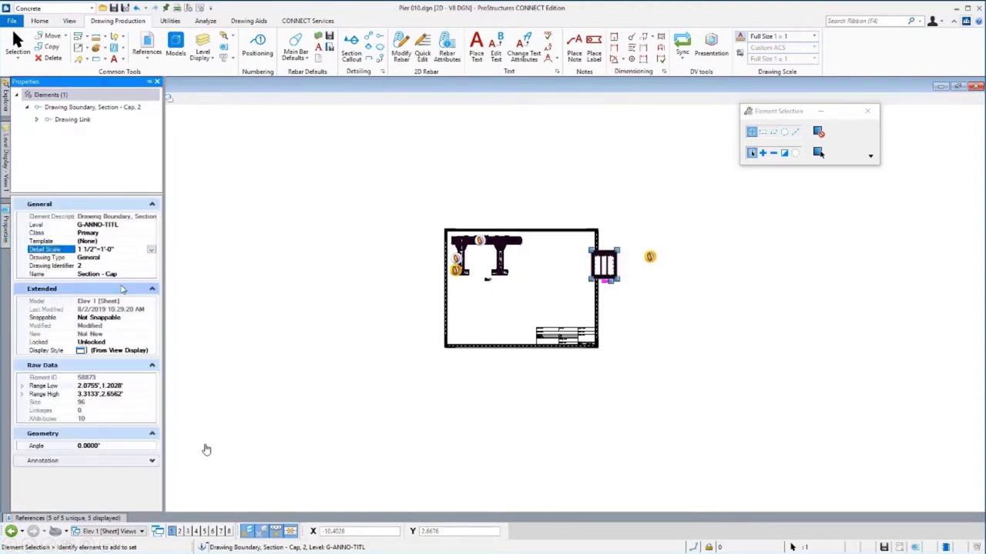
- Move the rescaled Section - Cap reference back inside the border, into the sheet's upper-right area
right_click(614, 258)
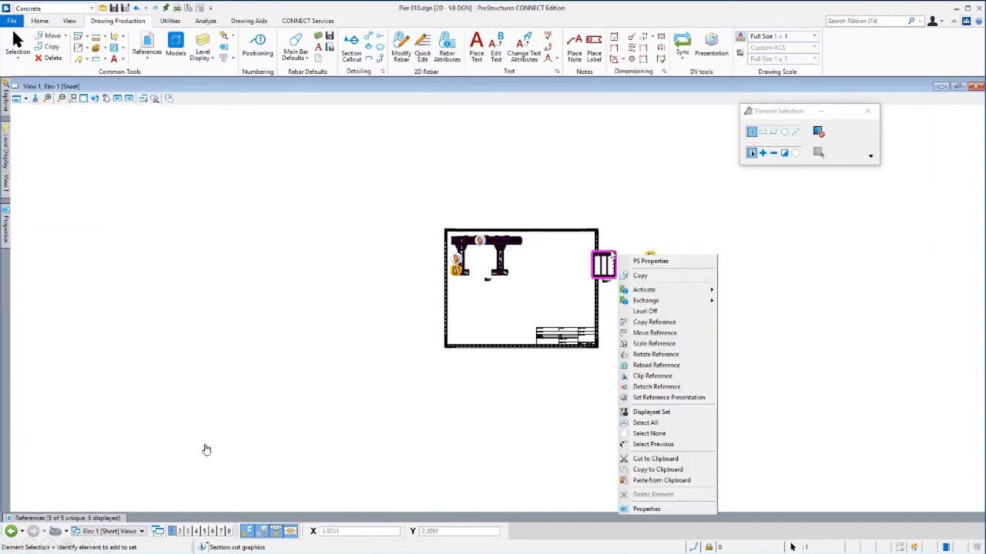
click(654, 333)
click(570, 265)
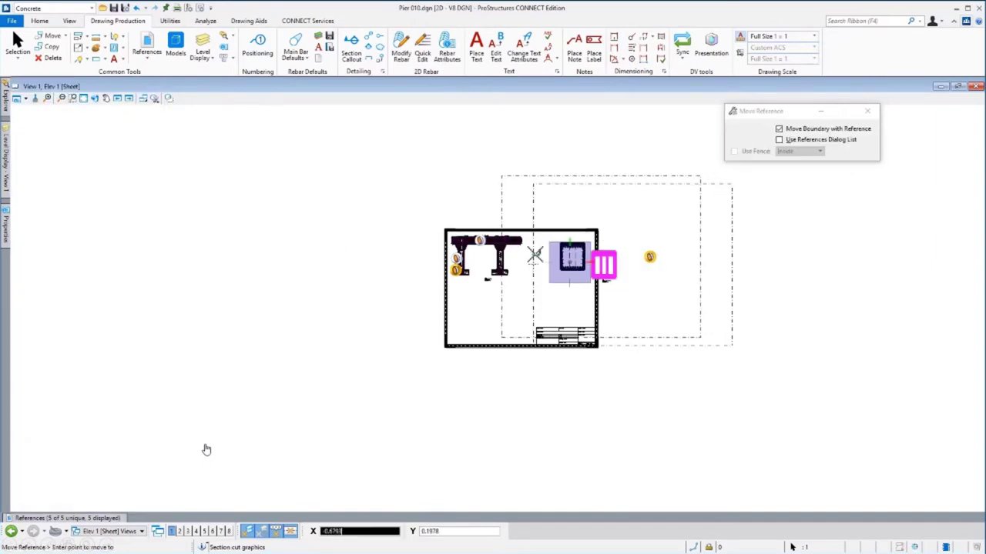
click(521, 200)
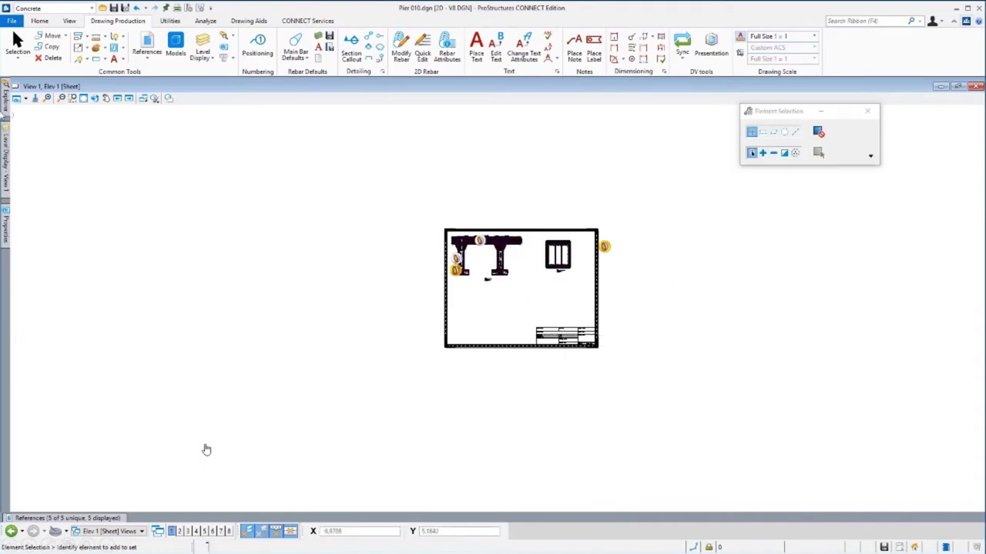
- Attach the Section - Column drawing to the Elev 1 sheet, placing it outside the border's right side
mouse_move(5, 108)
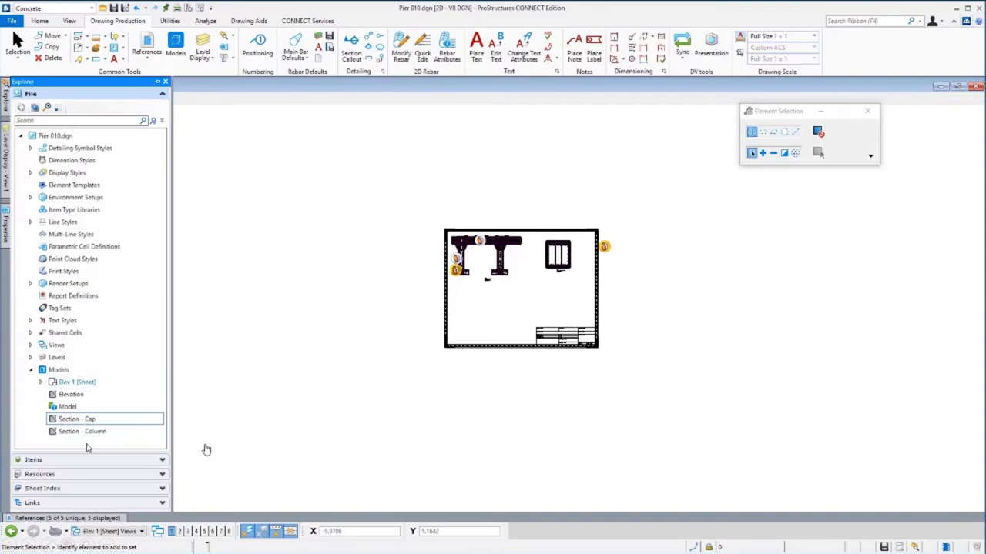
drag(85, 435, 561, 298)
click(529, 251)
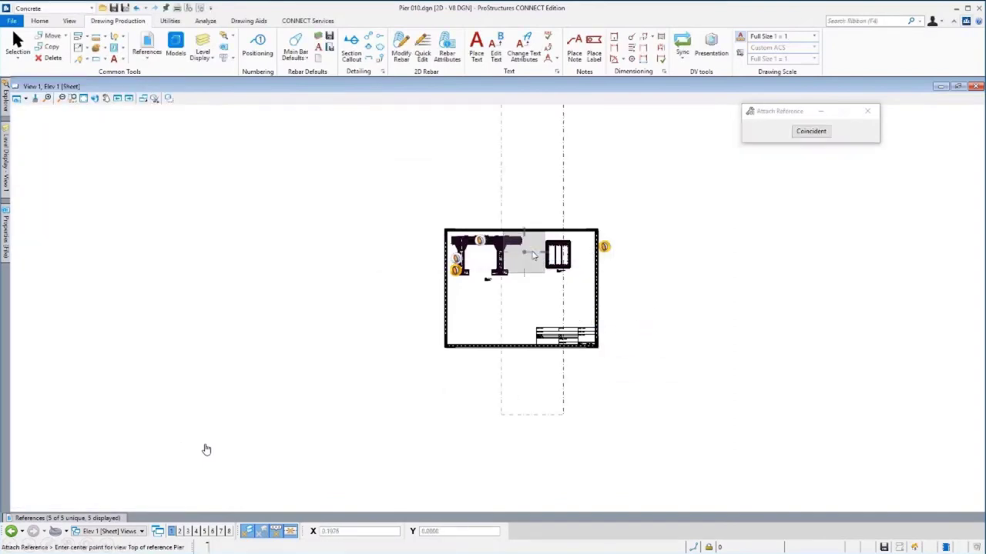
click(654, 287)
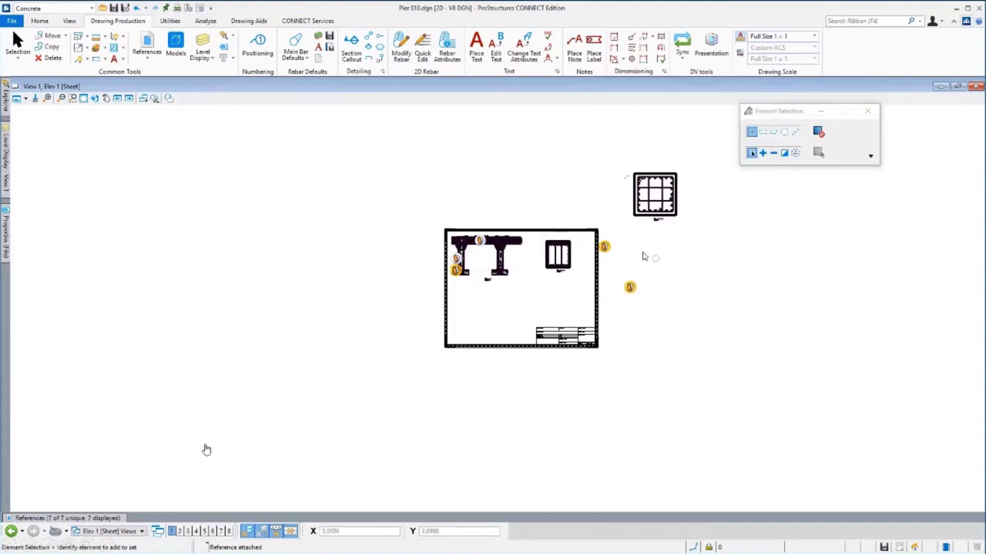
- Set the detail scale of the Section - Column drawing boundary to 1 1/2"=1'-0"
click(656, 224)
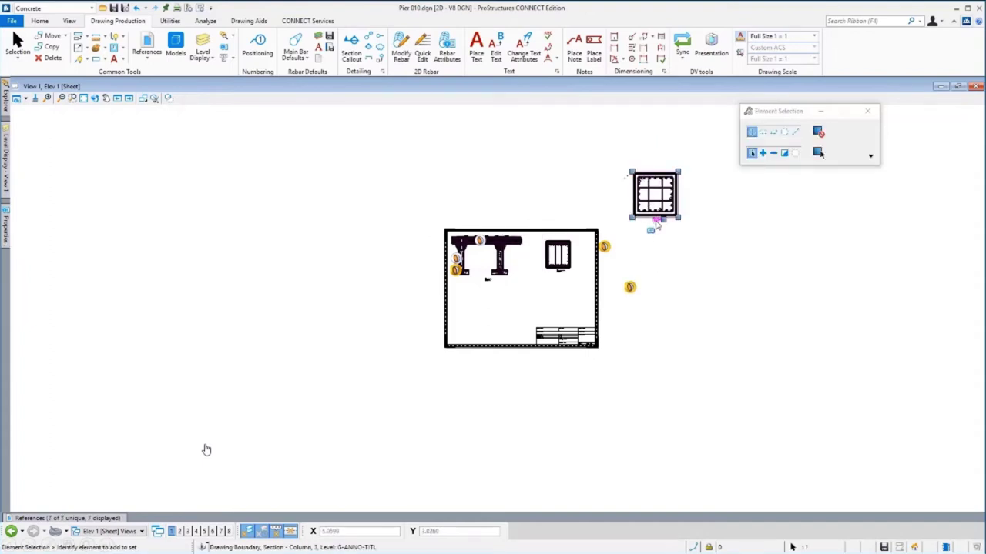
mouse_move(10, 229)
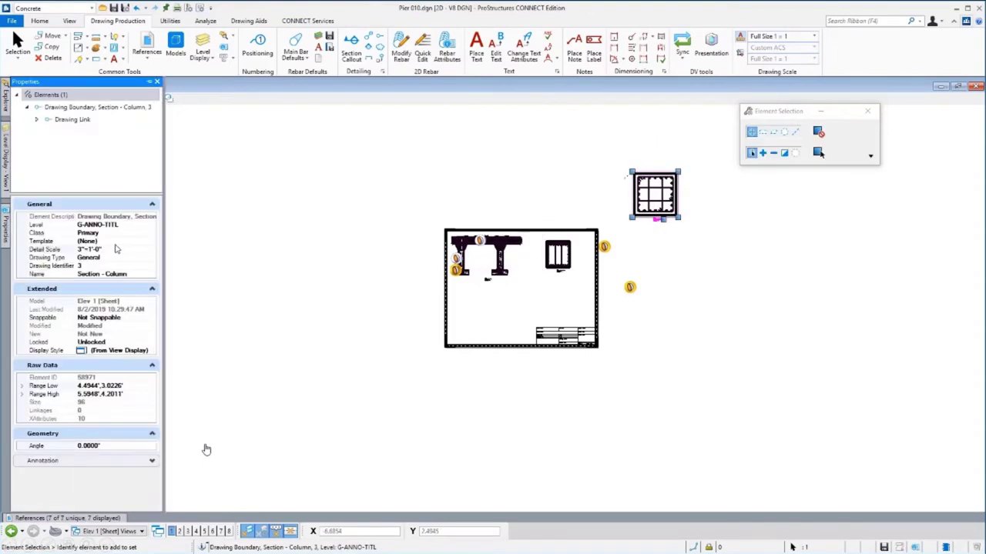
click(138, 248)
click(151, 250)
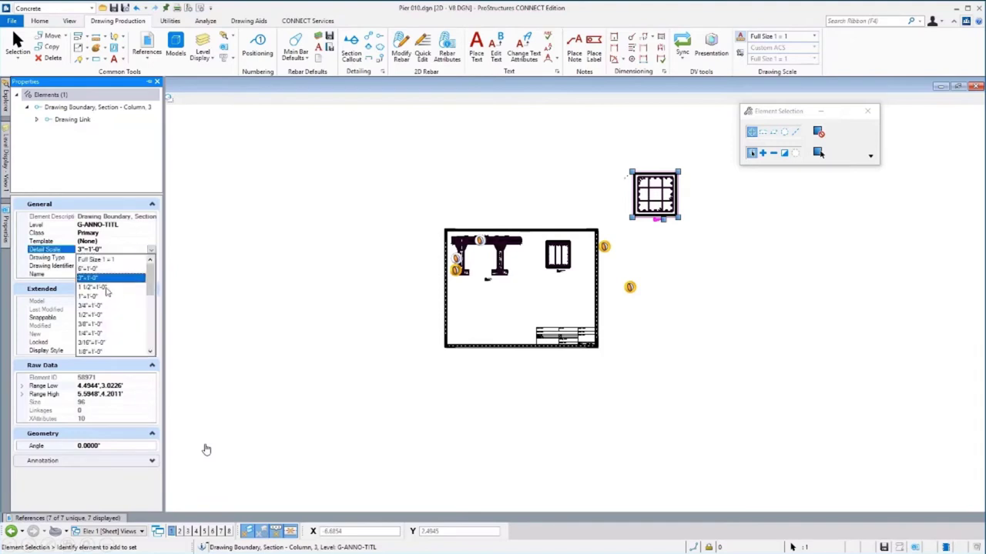
click(107, 288)
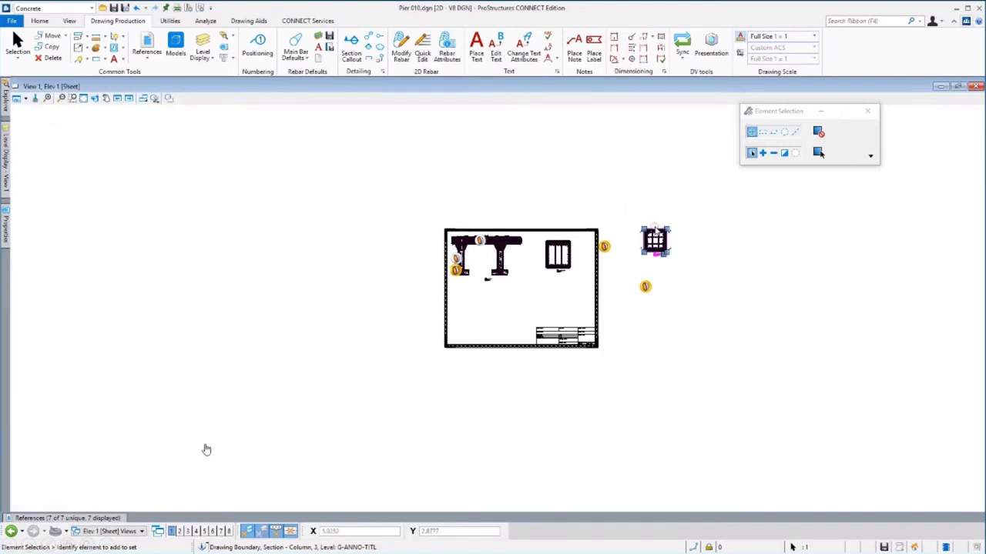
- Move the Section - Column reference inside the sheet border, directly below the cap section and above the title block
right_click(657, 231)
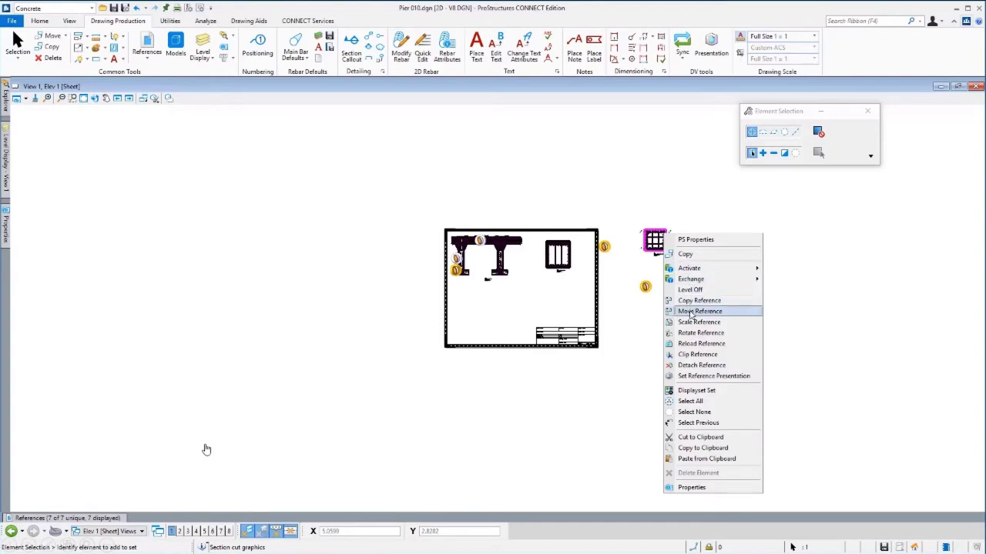
click(692, 311)
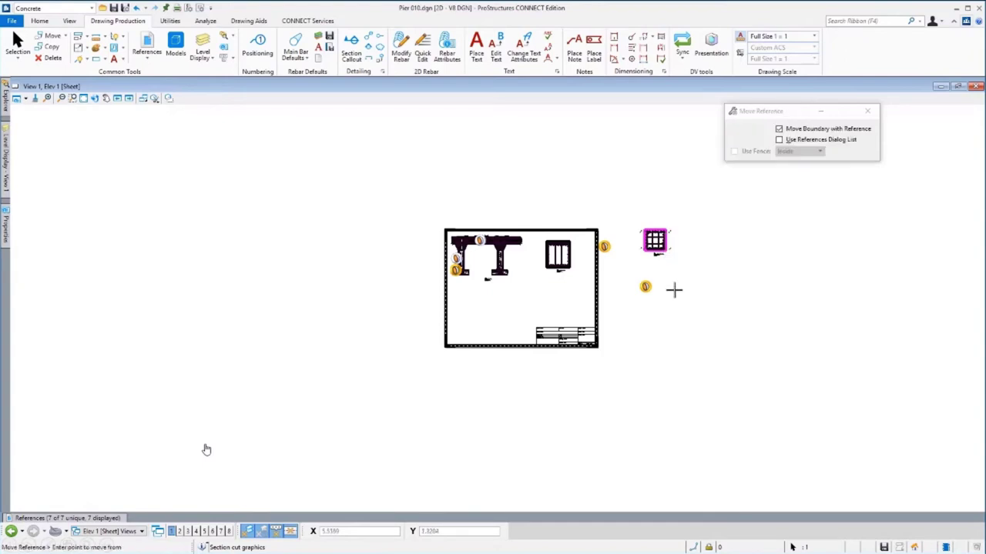
click(640, 229)
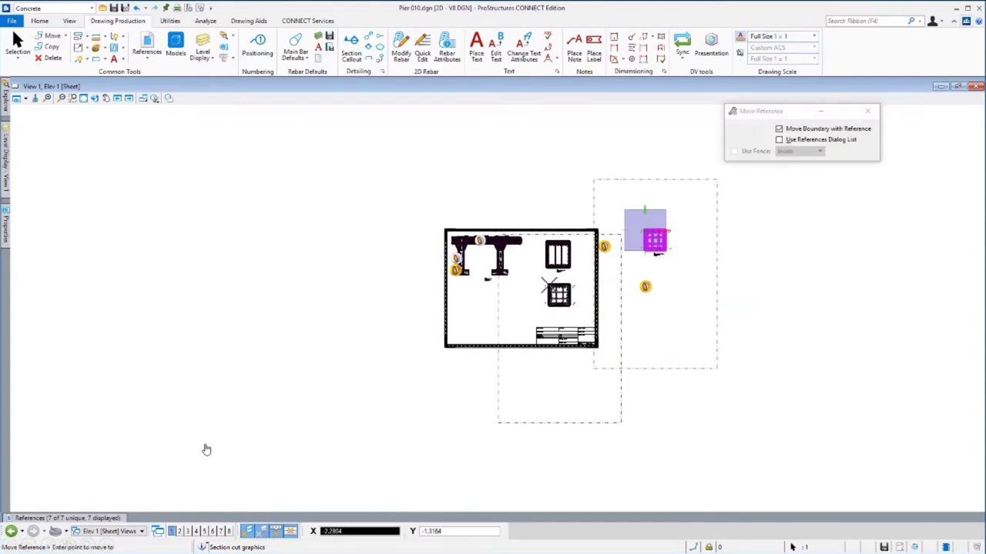
click(551, 316)
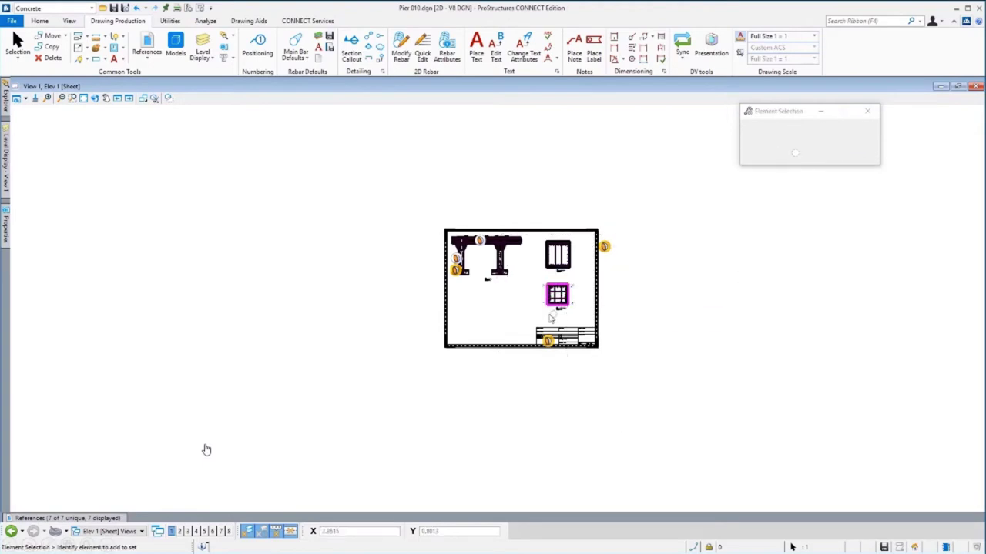
key(ctrl+shift+f)
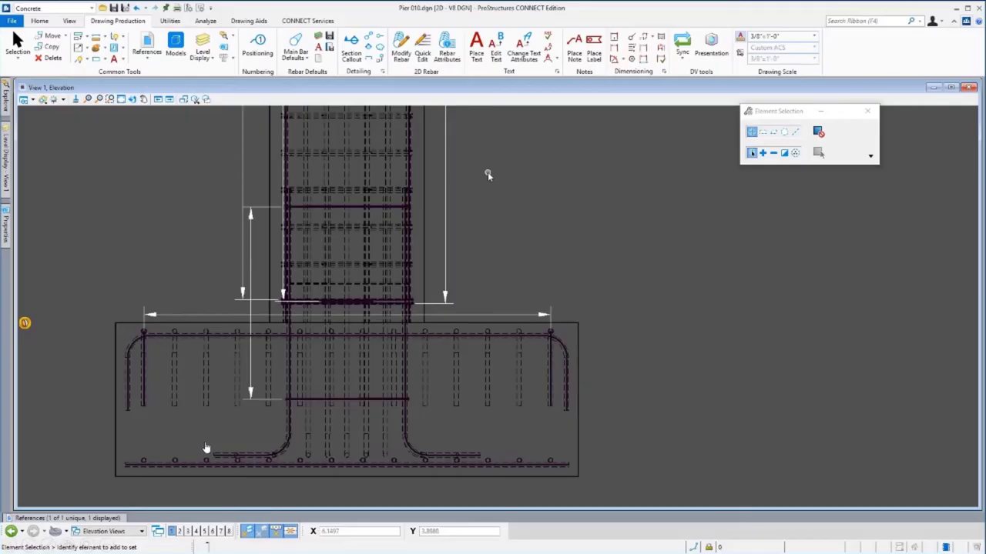
click(401, 48)
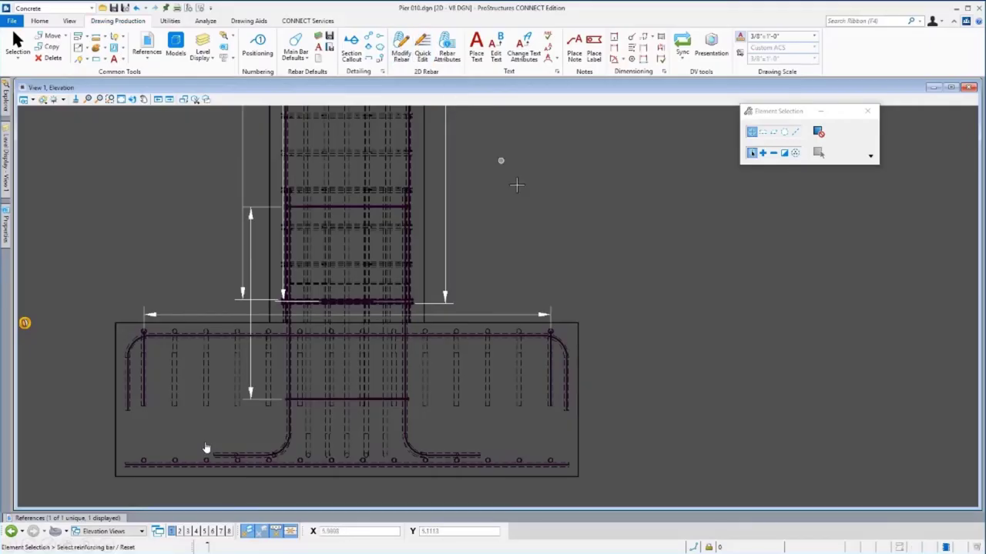
click(505, 336)
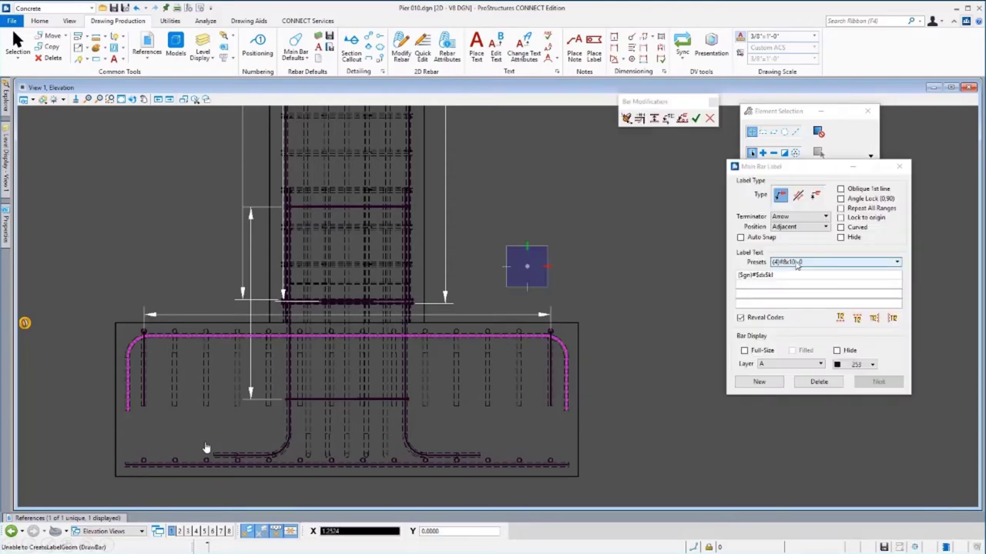
click(796, 263)
click(832, 296)
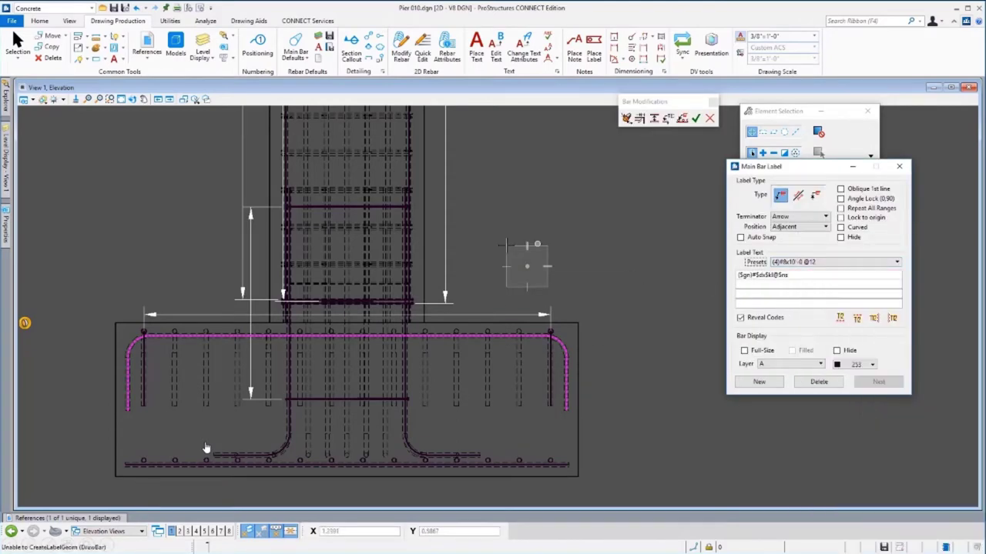
click(506, 336)
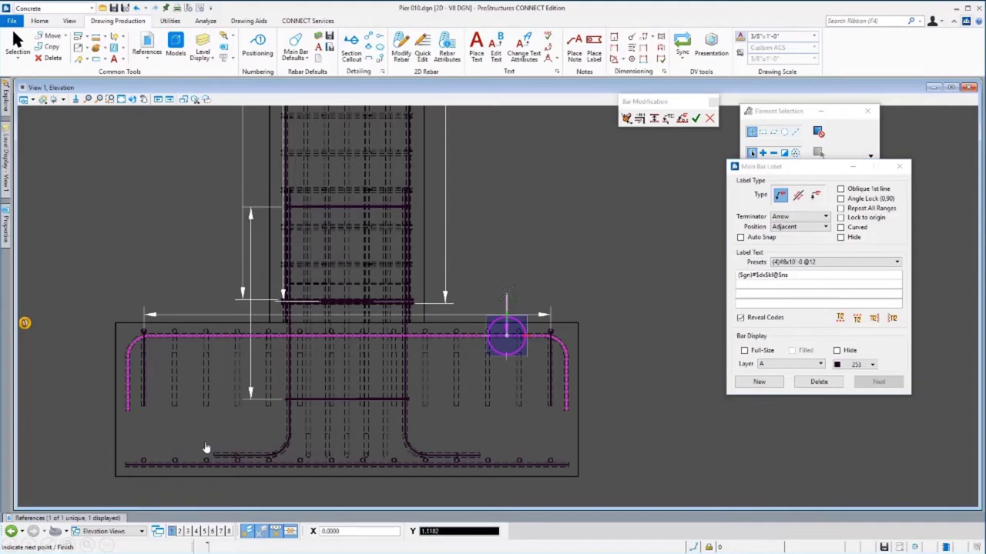
click(506, 293)
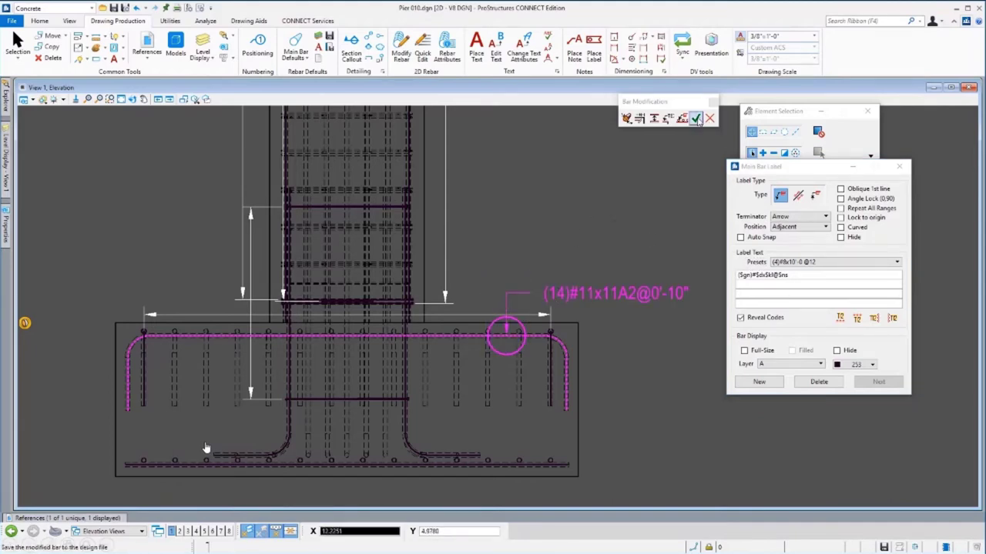
click(695, 118)
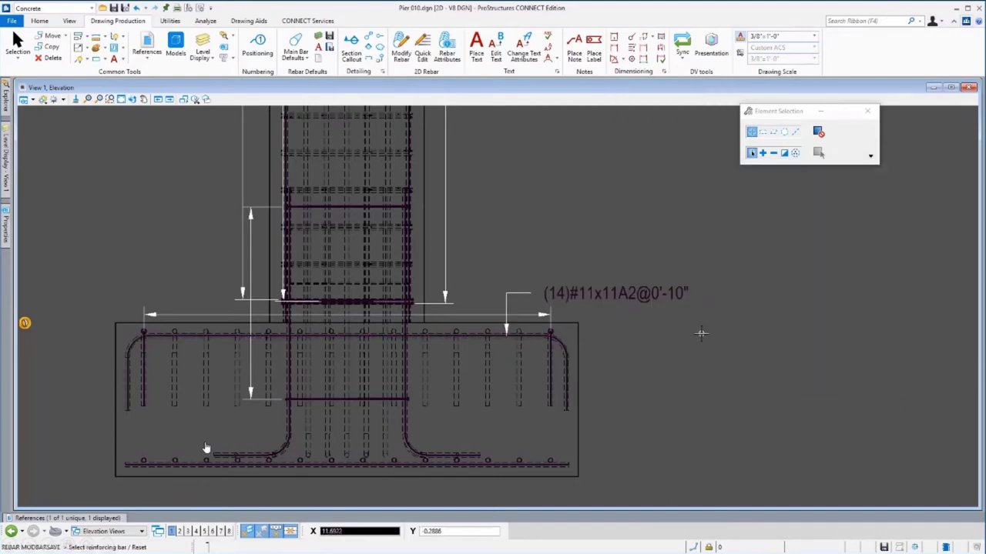
click(553, 458)
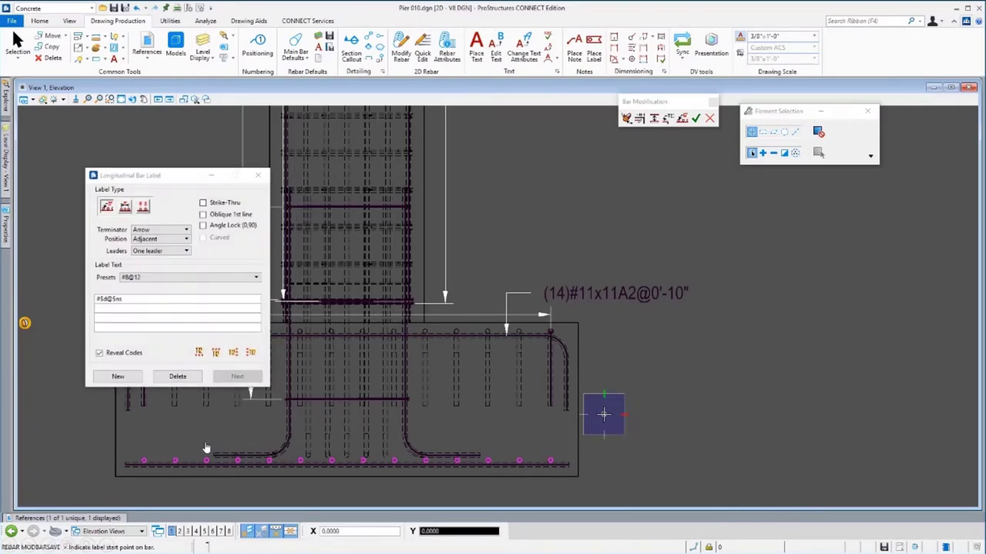
click(256, 277)
click(192, 289)
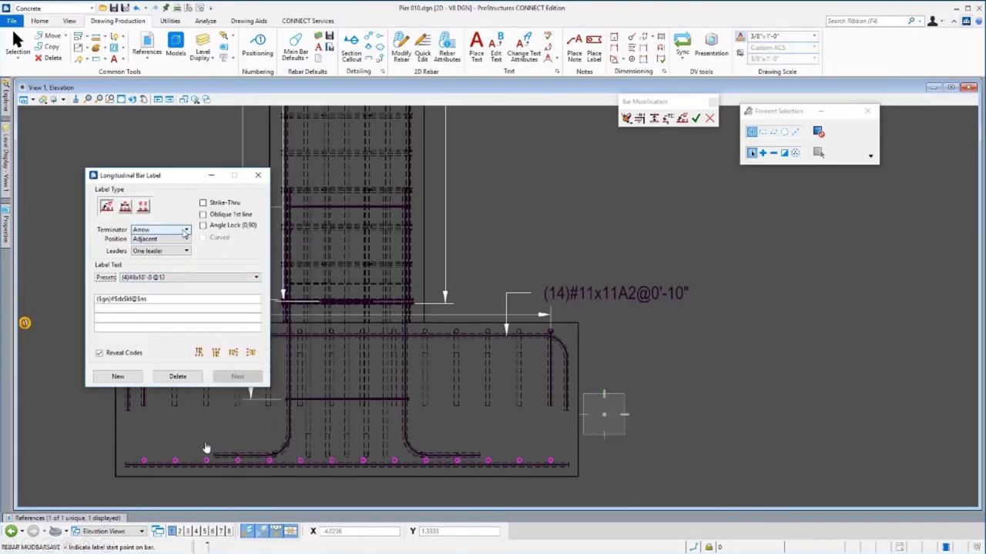
click(184, 229)
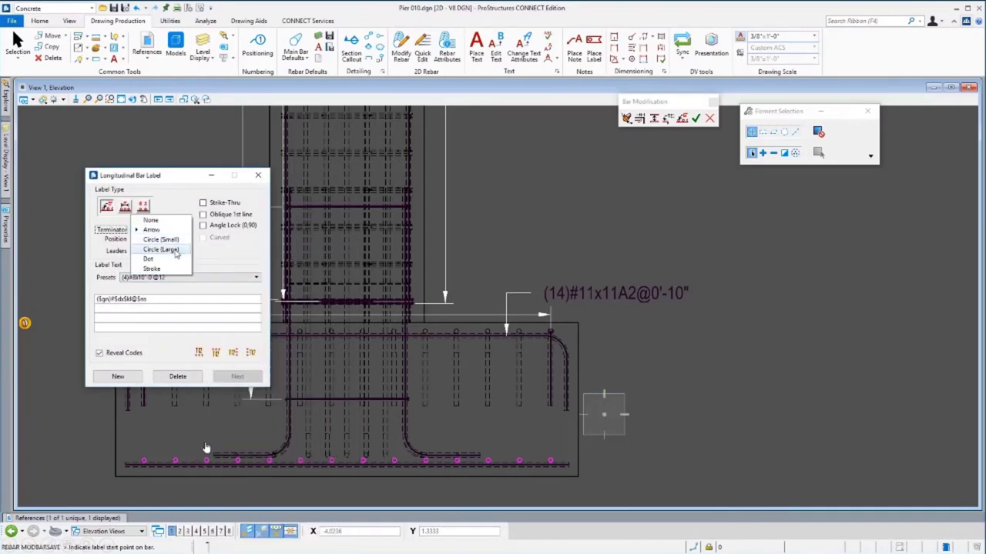
click(177, 250)
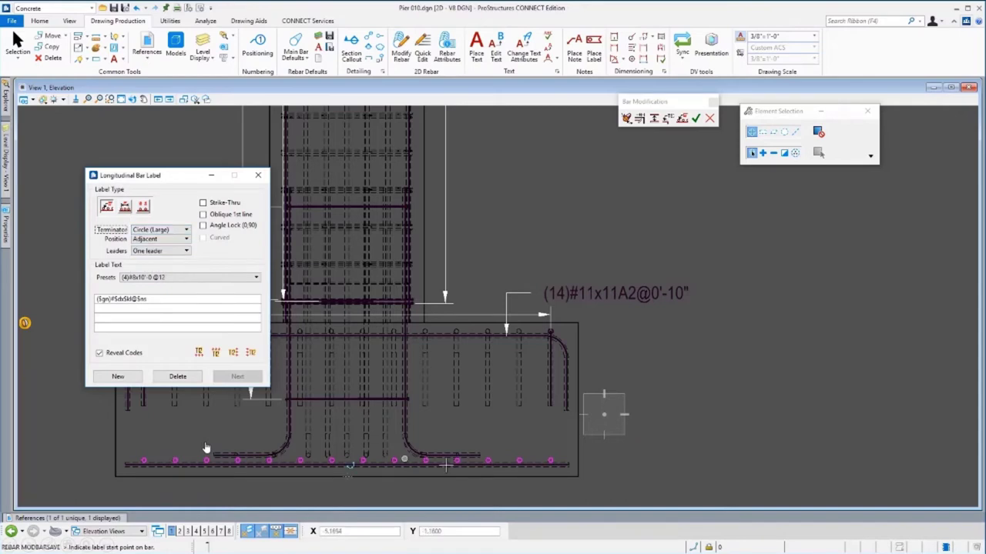
click(505, 491)
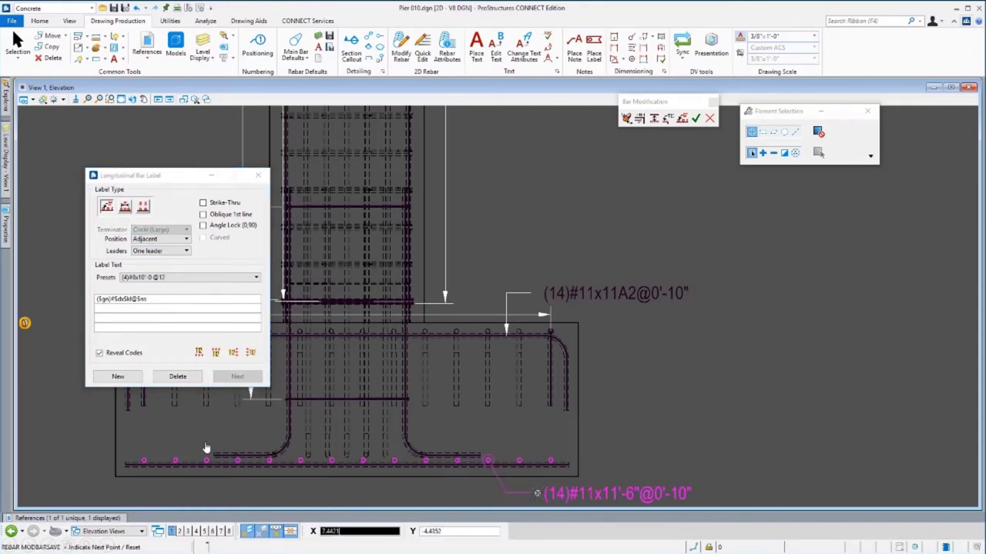
click(536, 493)
click(695, 118)
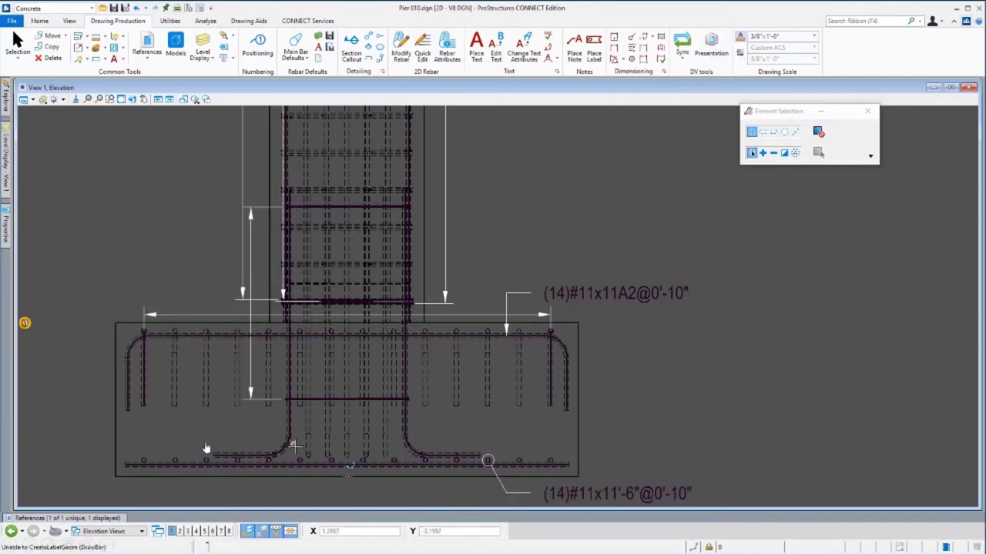
- Open the Elev 1 sheet from the Elevation drawing
click(141, 532)
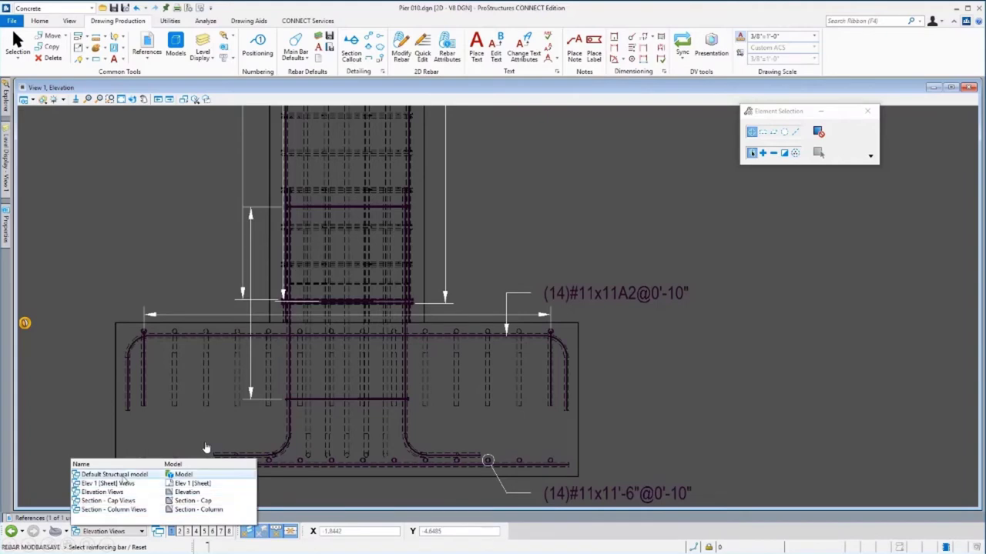
click(125, 485)
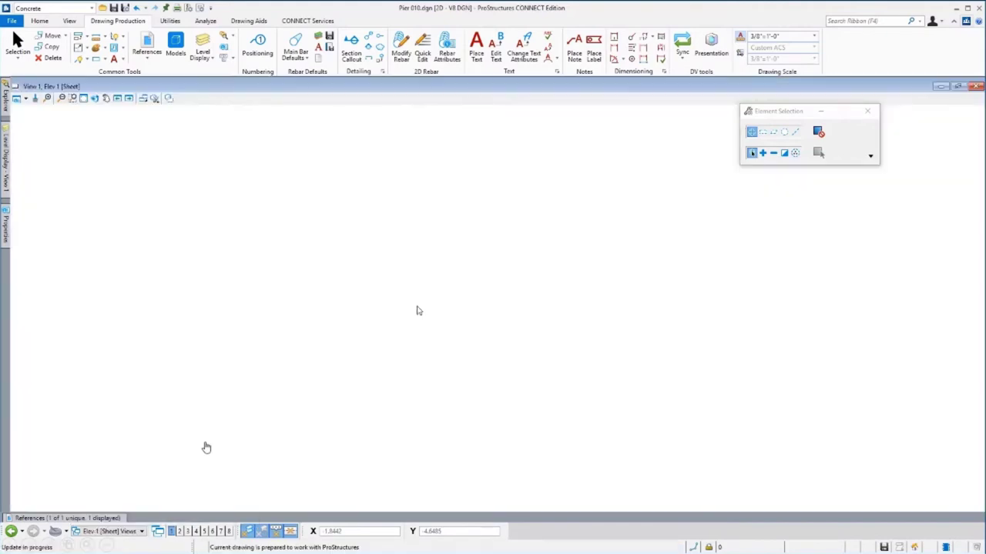
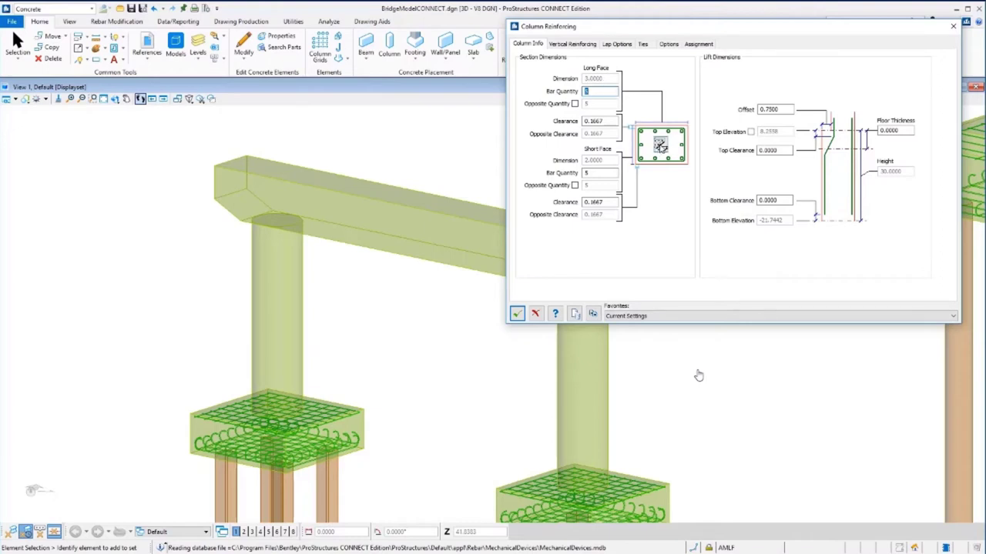
- Reinforce the two-column pier's left round column with a bar quantity of 20, assigning vertical bar V1 to every position
click(517, 313)
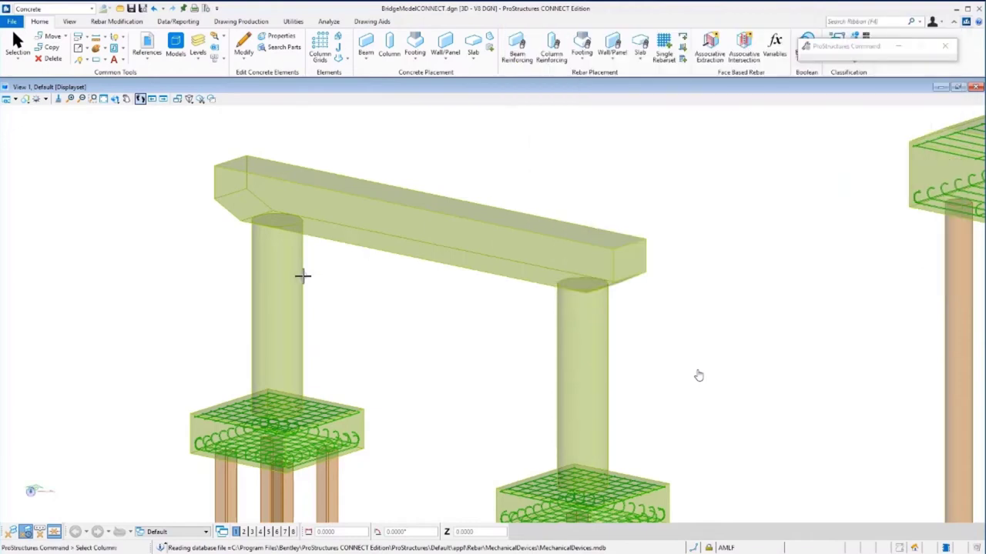
click(255, 307)
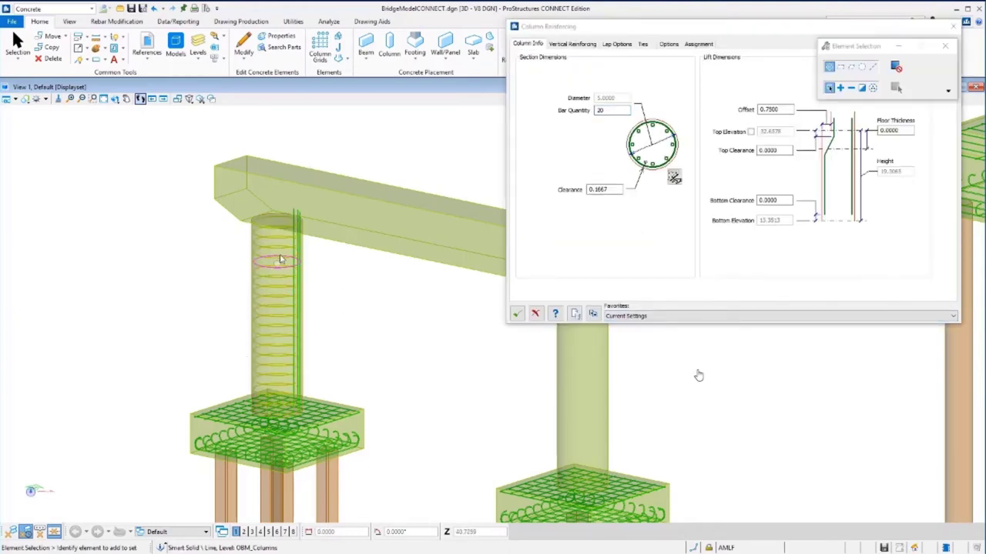
click(573, 44)
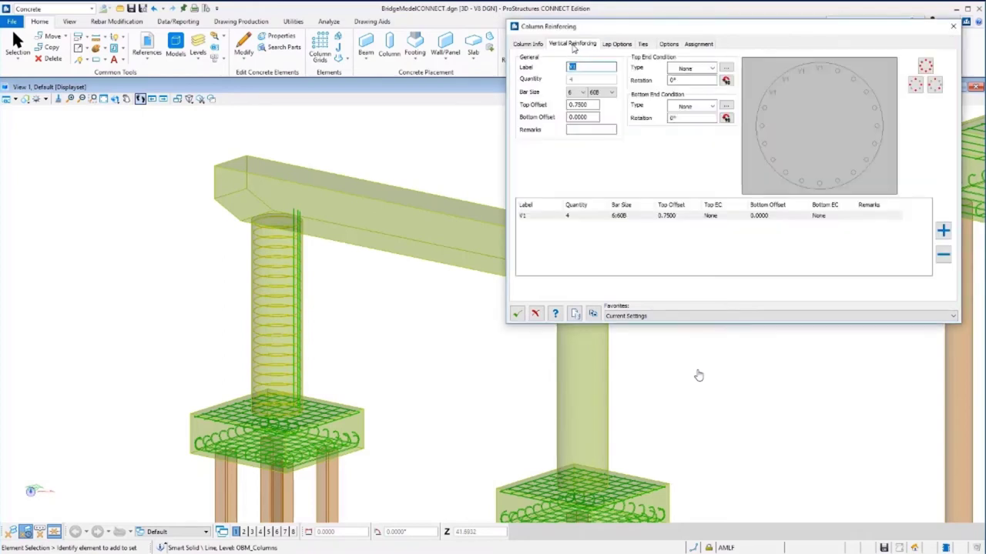
click(537, 44)
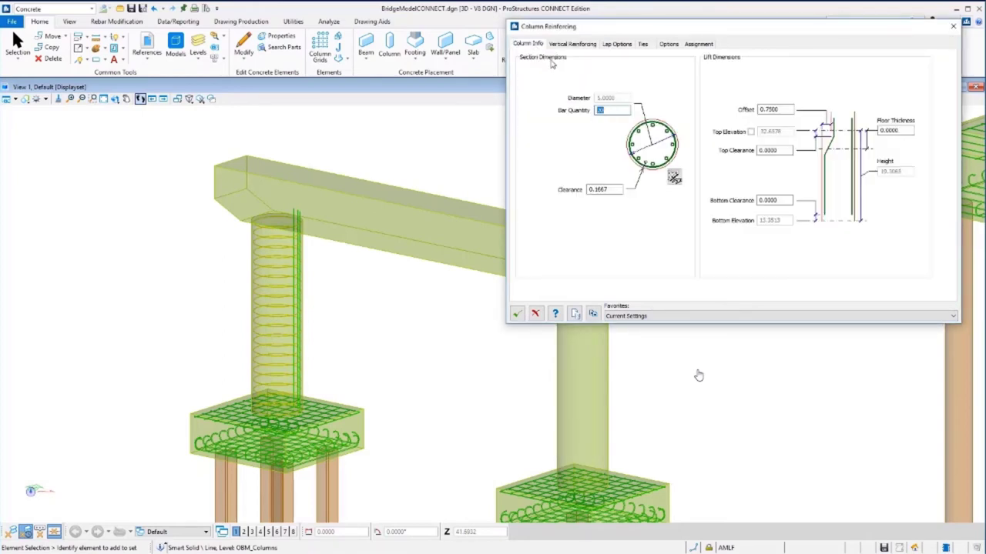
click(573, 44)
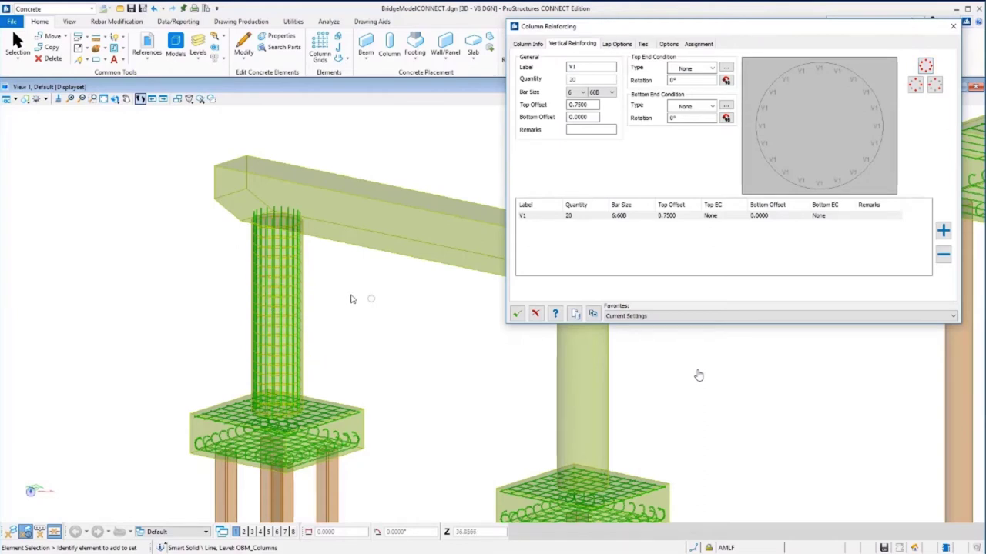
- Clone the left round column's reinforcement to the same pier's other column and end the cloning
scroll(350, 299, down, 2)
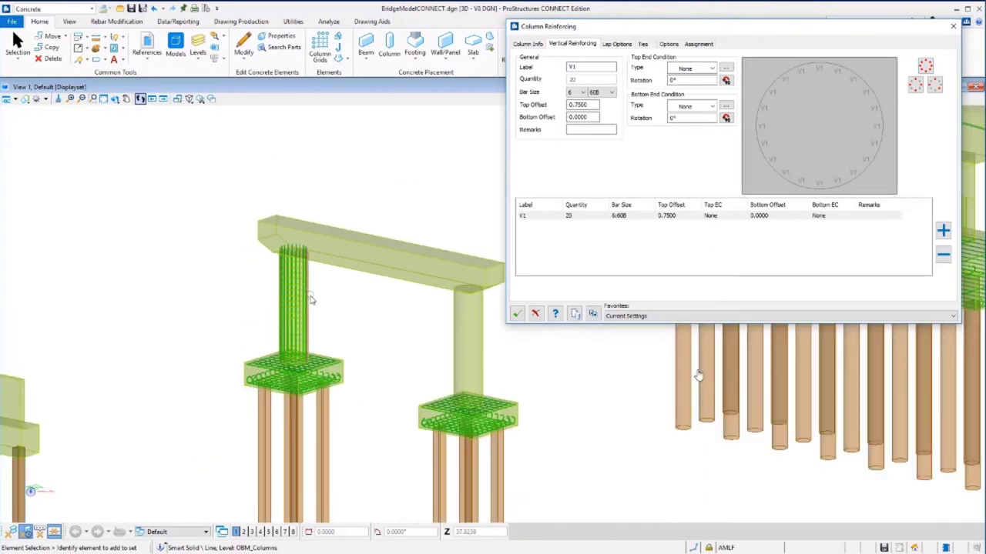
click(592, 314)
click(479, 348)
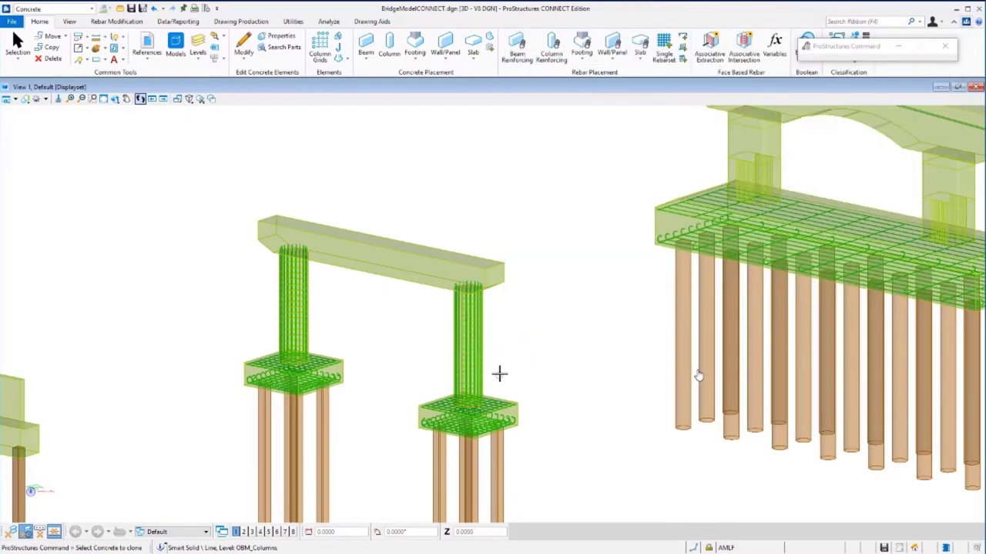
scroll(338, 328, down, 4)
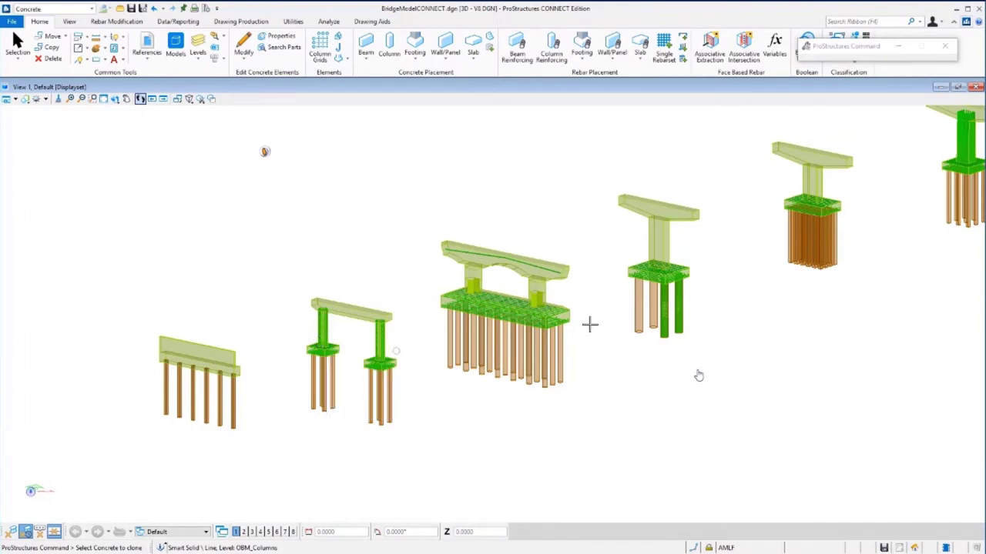
scroll(715, 247, up, 3)
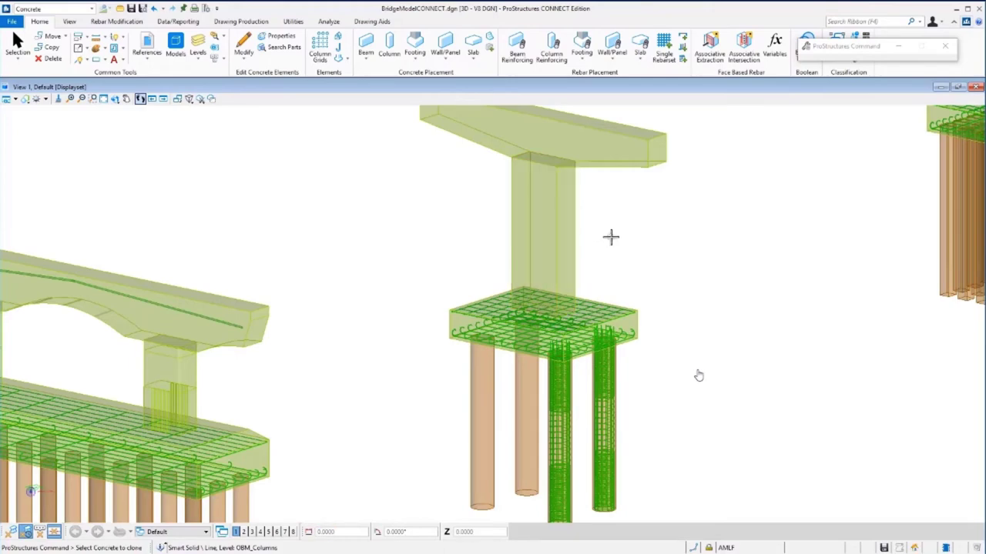
scroll(638, 226, down, 2)
scroll(638, 226, down, 3)
click(523, 381)
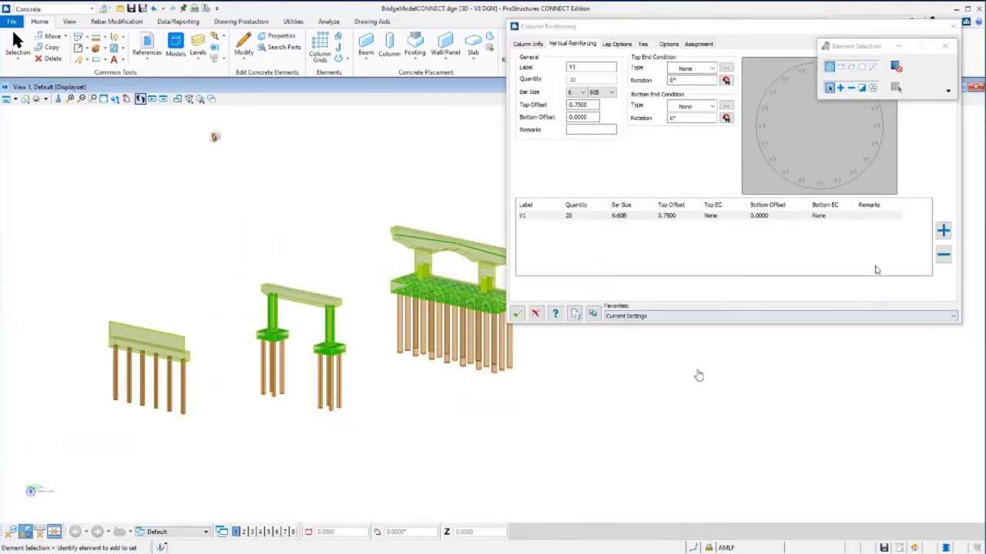
- Move the Column Reinforcing dialog aside, try to clone the reinforcement to the neighbouring hammerhead pier's rectangular column, and accept the column reinforcement
drag(756, 31, 227, 113)
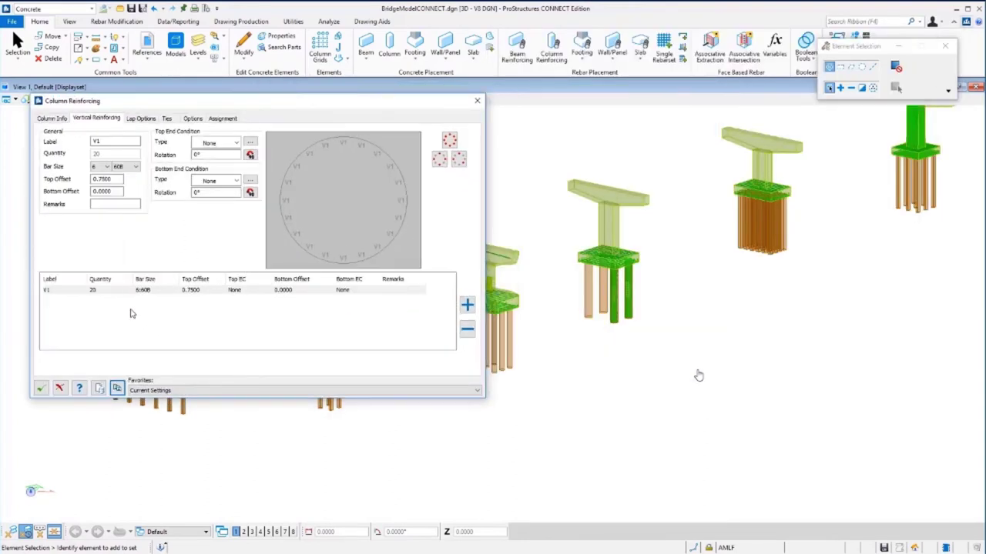
click(117, 389)
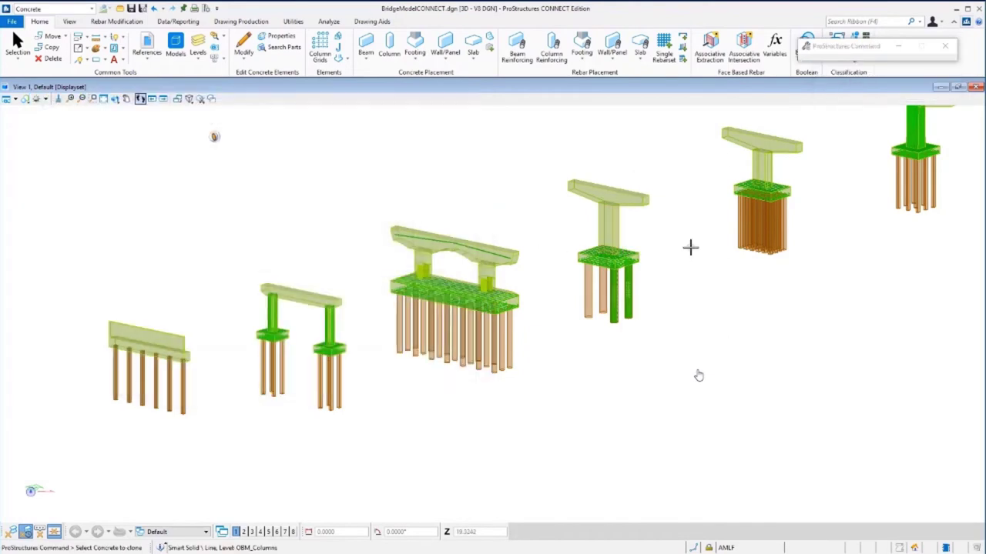
click(635, 237)
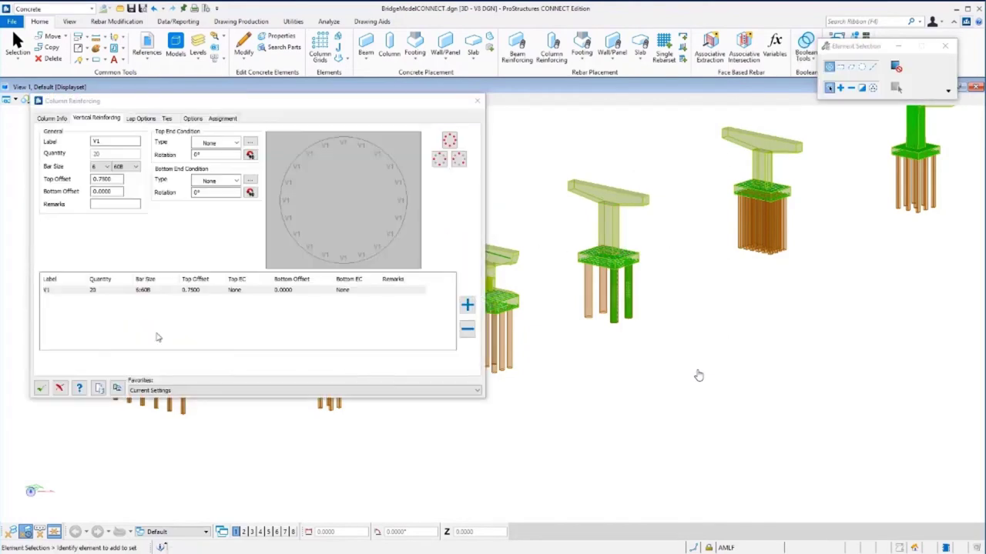
click(41, 388)
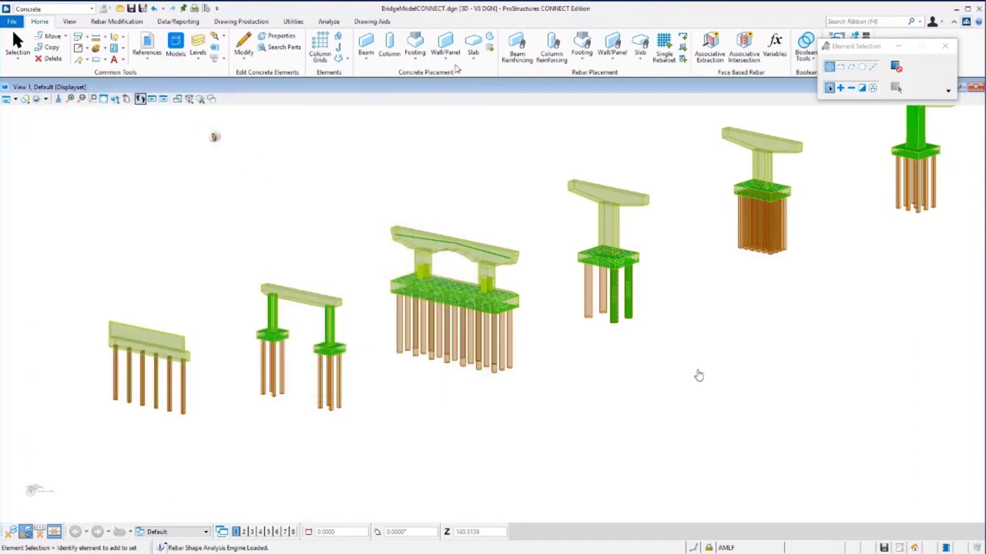
- Start Column Reinforcing on the hammerhead pier's rectangular column with a bar quantity of 10 on both the long and short faces
click(551, 51)
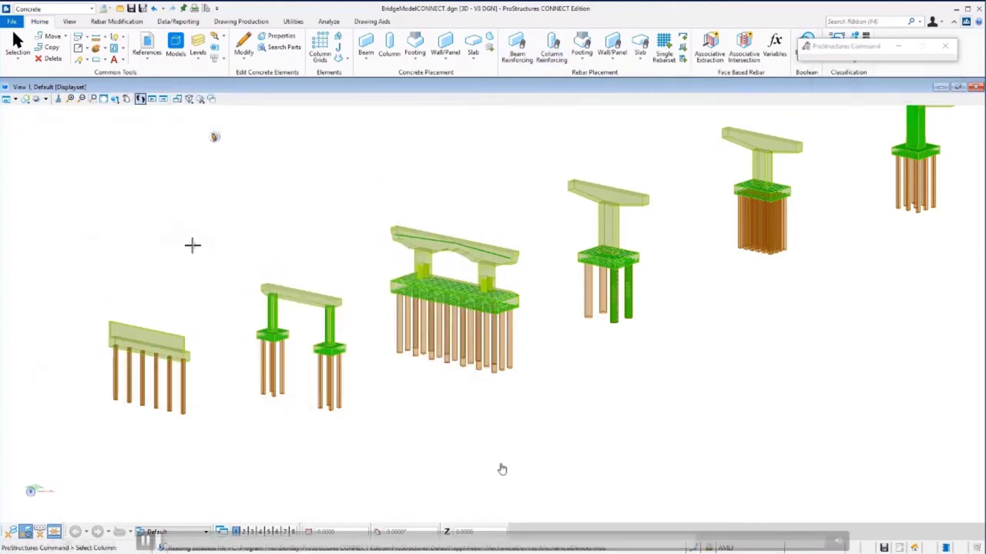
click(612, 226)
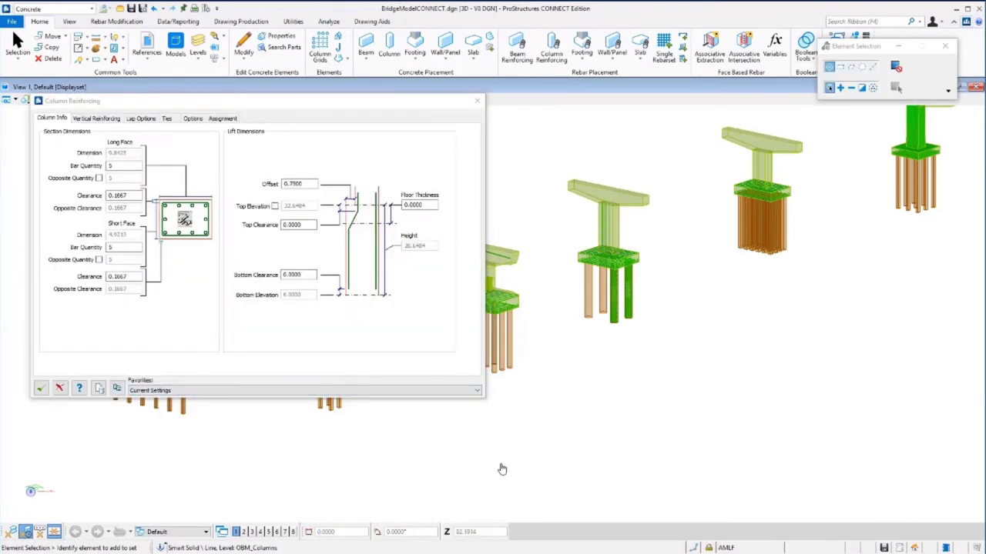
double_click(121, 165)
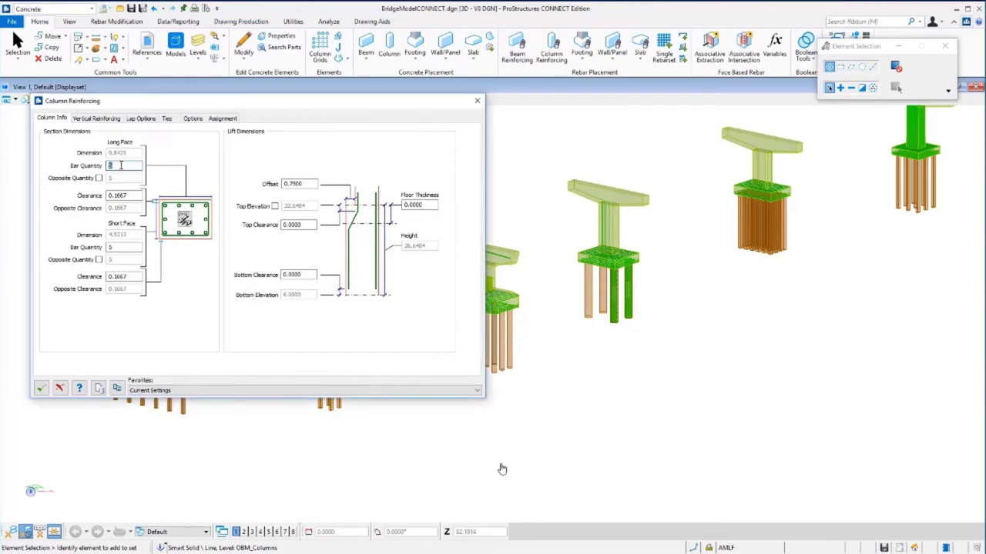
text(10)
double_click(122, 246)
double_click(122, 246)
text(10)
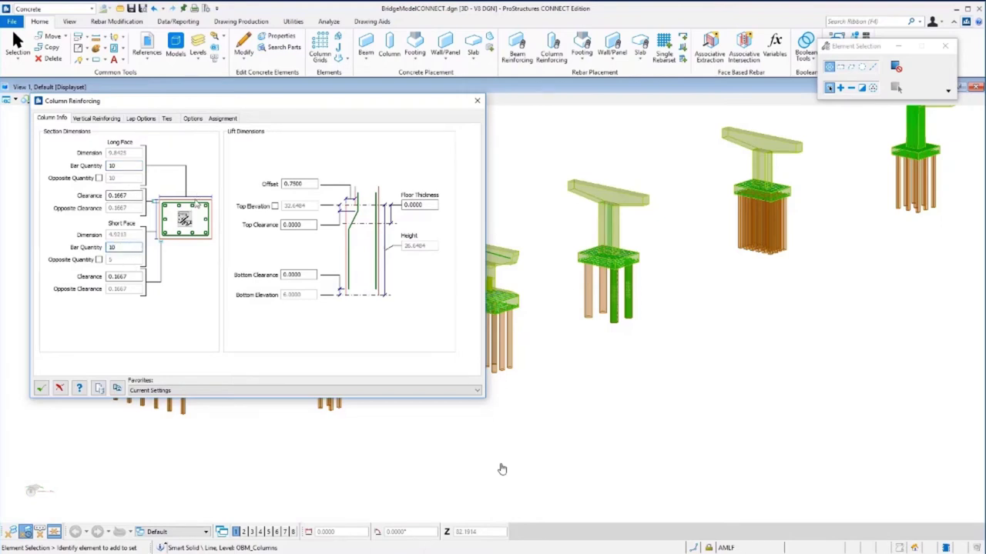
- Assign vertical bar V1 to all perimeter positions of the rectangular column
click(106, 118)
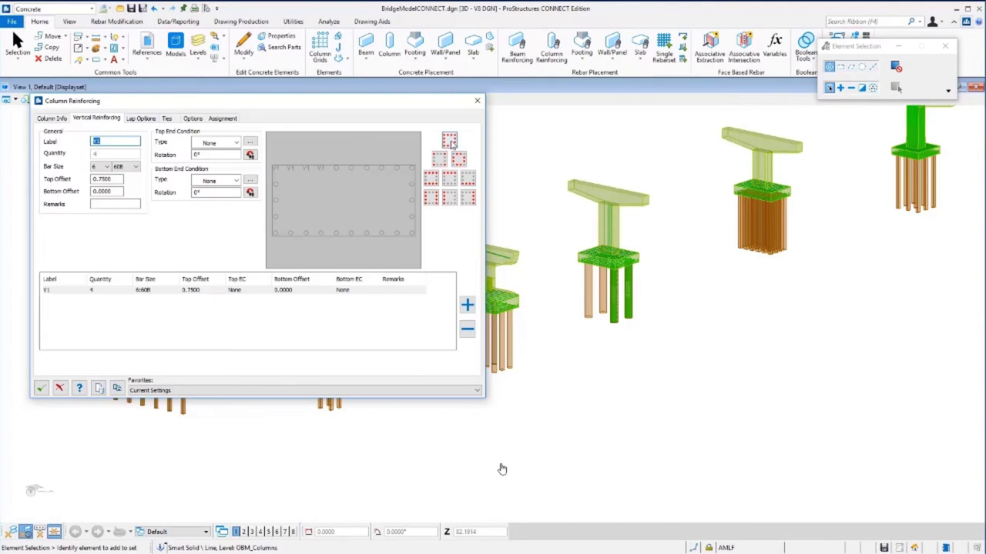
click(451, 141)
scroll(601, 214, up, 5)
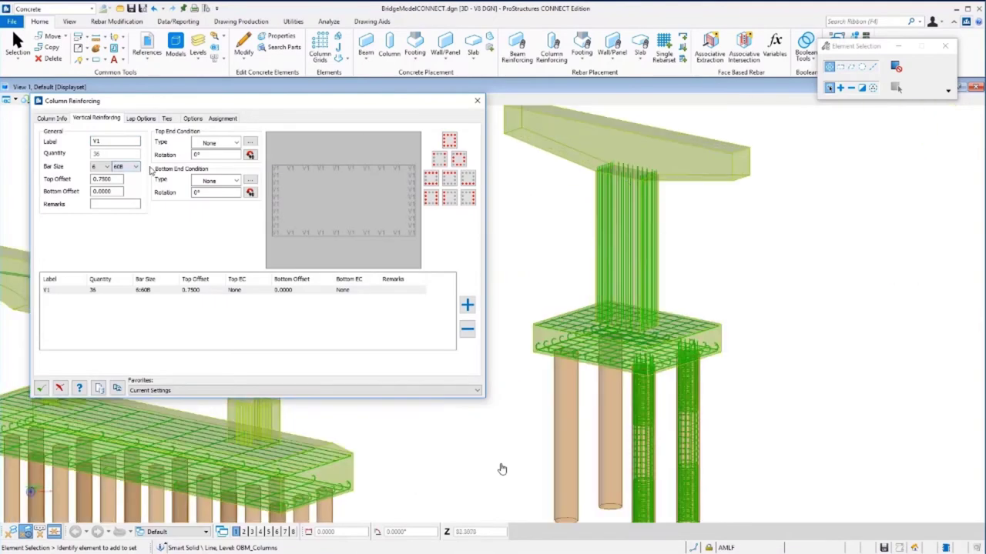
- Set the top offset of the V1 vertical bars to 2
double_click(113, 178)
text(2)
click(105, 190)
click(116, 191)
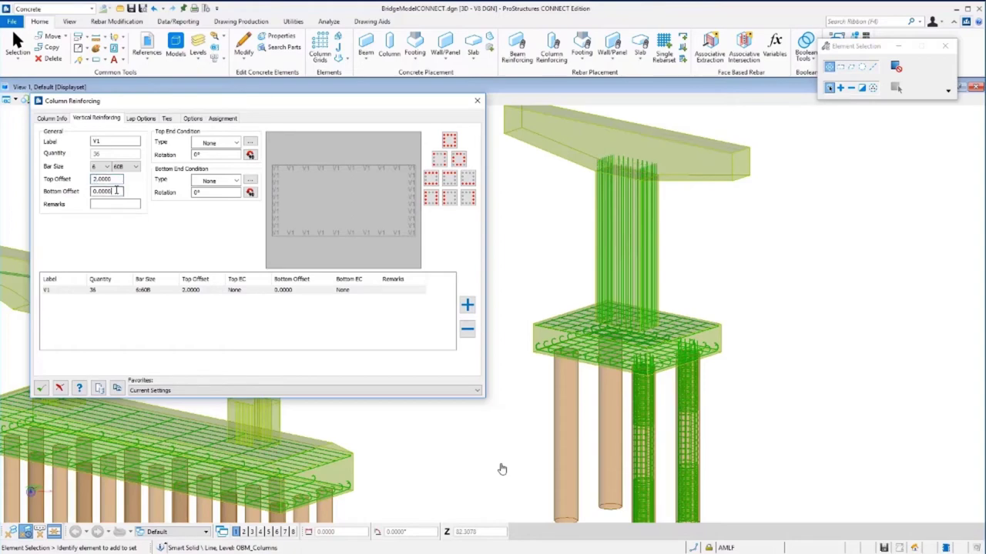
- Set the top offset of the V1 vertical bars to 4 and accept the rectangular column's reinforcement
click(113, 179)
double_click(115, 179)
text(4)
key(Tab)
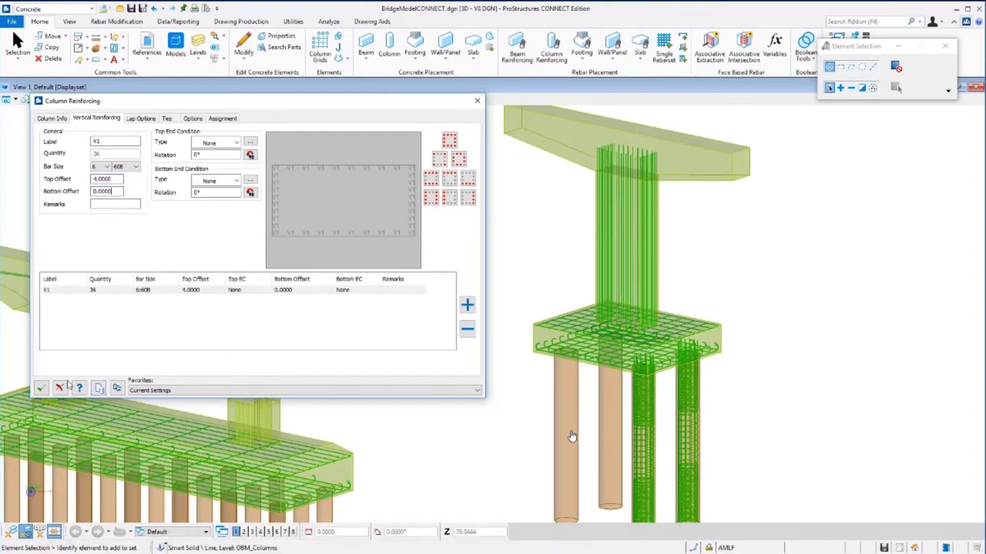
click(41, 388)
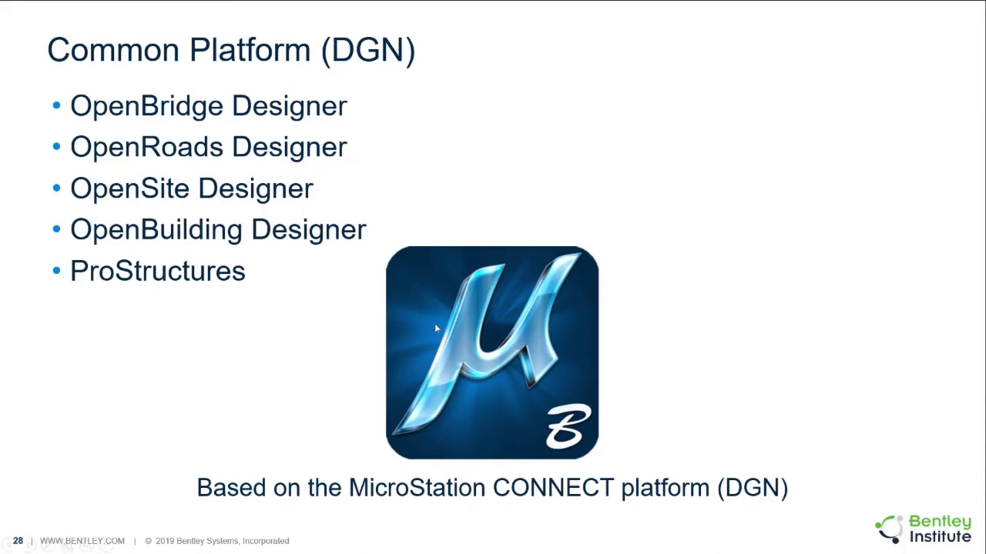
- Switch to ProStructures and reinforce the Norway Foundation's pad footing with top and bottom size 16 bars at 200 spacing
key(alt+Tab)
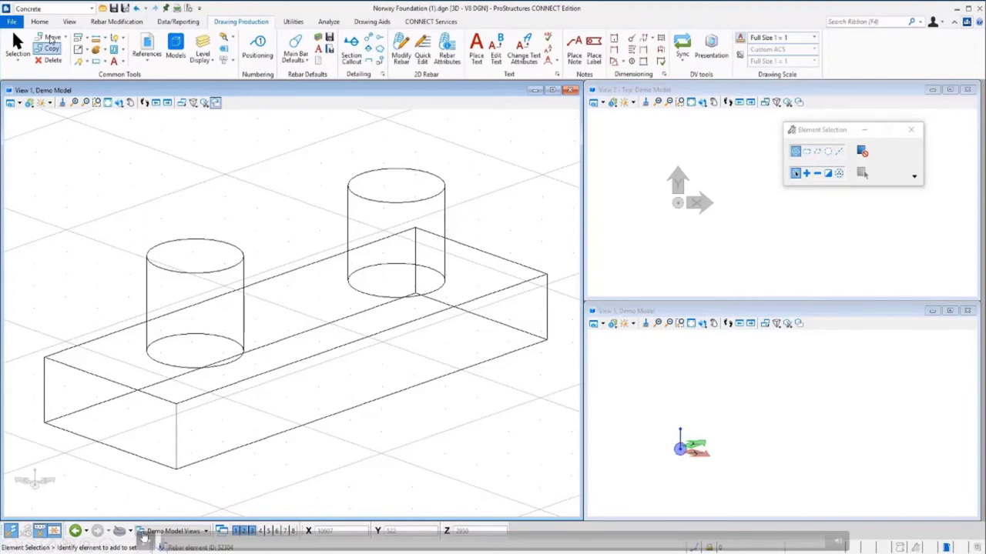
scroll(408, 62, up, 4)
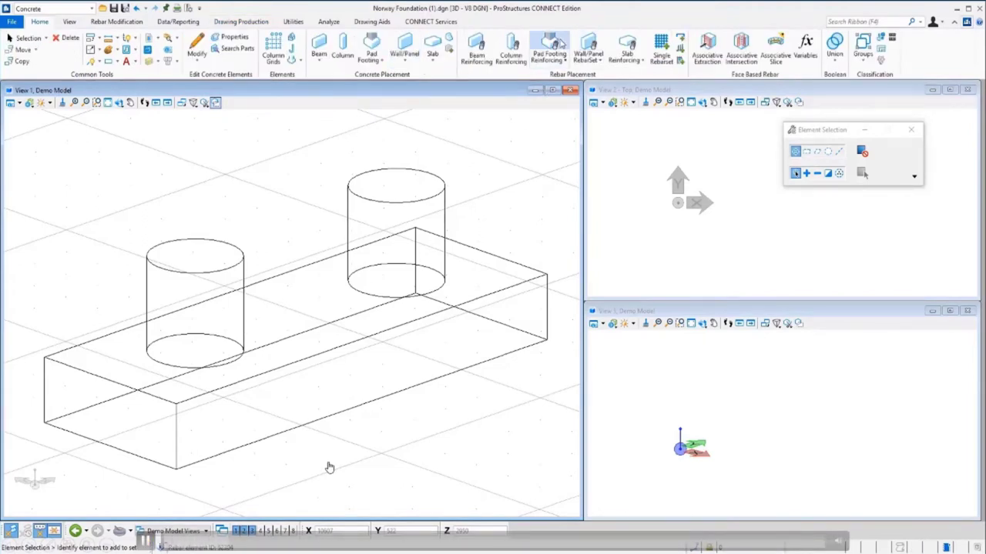
click(329, 467)
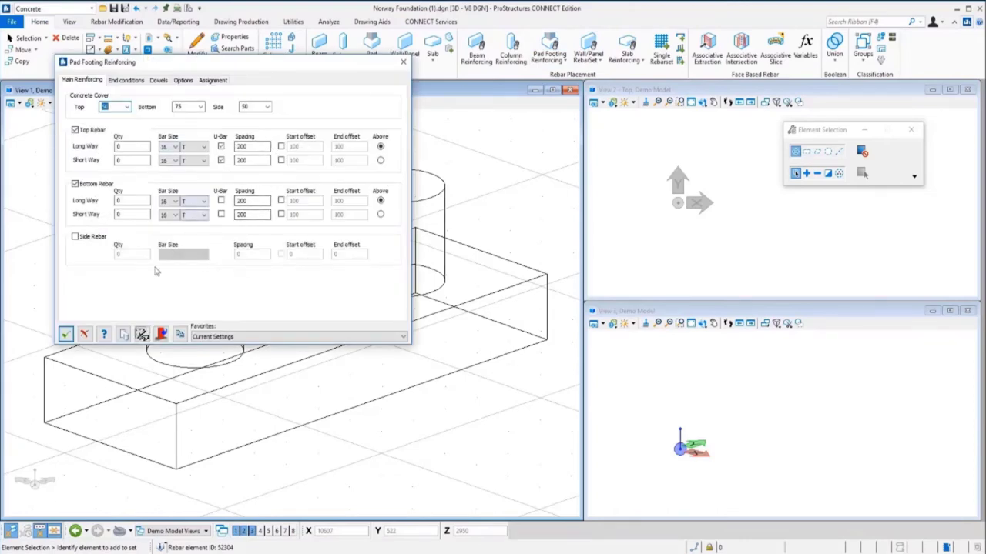
click(142, 333)
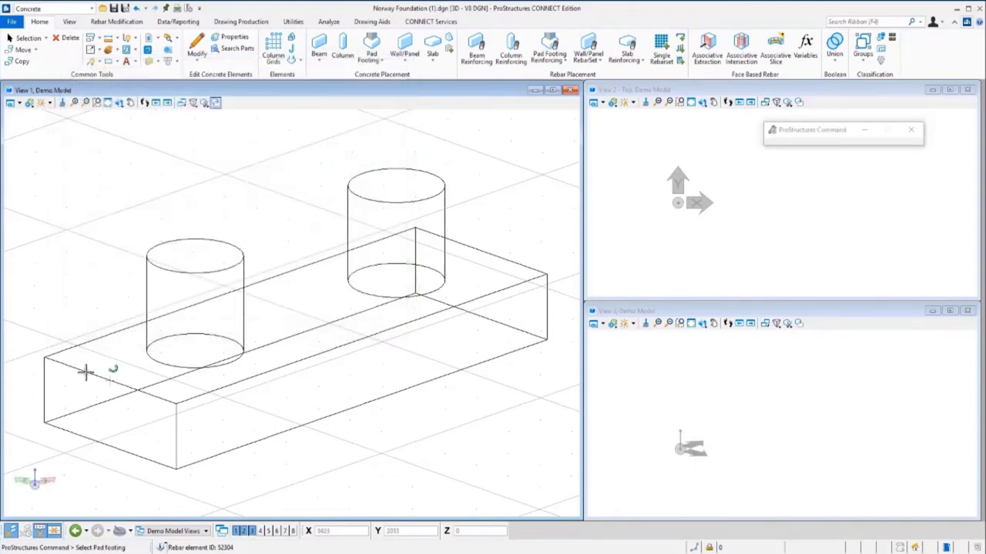
click(88, 369)
click(64, 334)
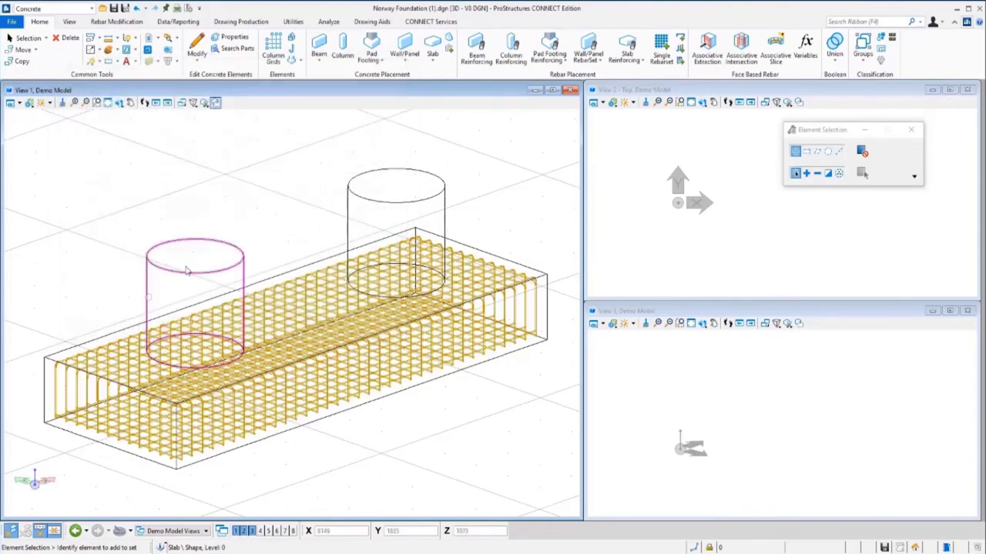
- Start Column Reinforcing on the front cylindrical column and assign vertical bar V1 to all positions around its perimeter
click(502, 43)
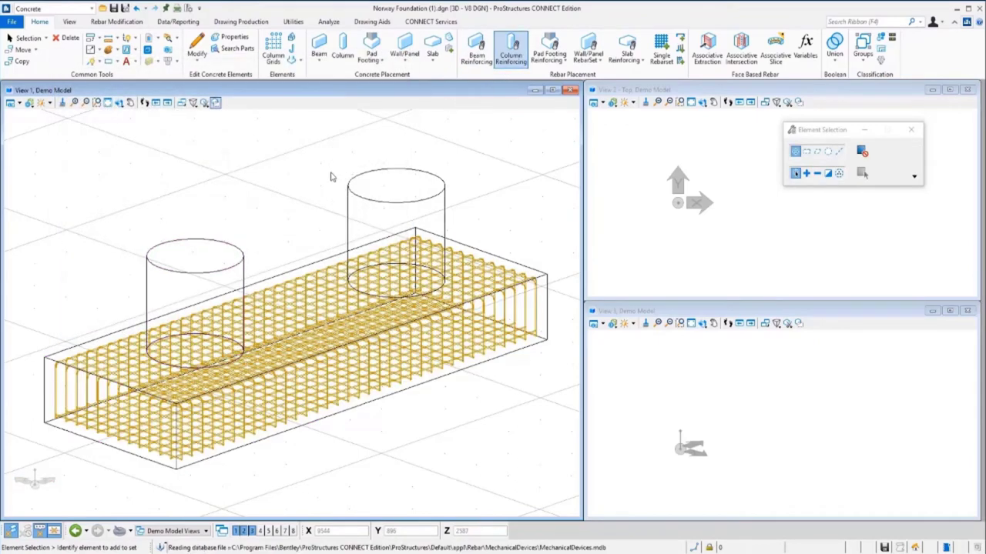
click(208, 187)
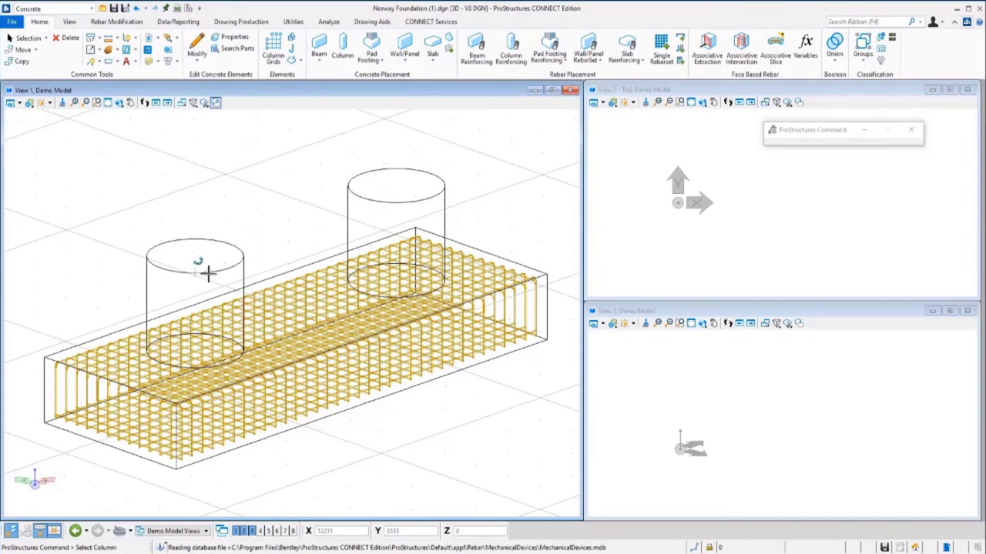
click(203, 269)
drag(242, 60, 564, 77)
click(462, 97)
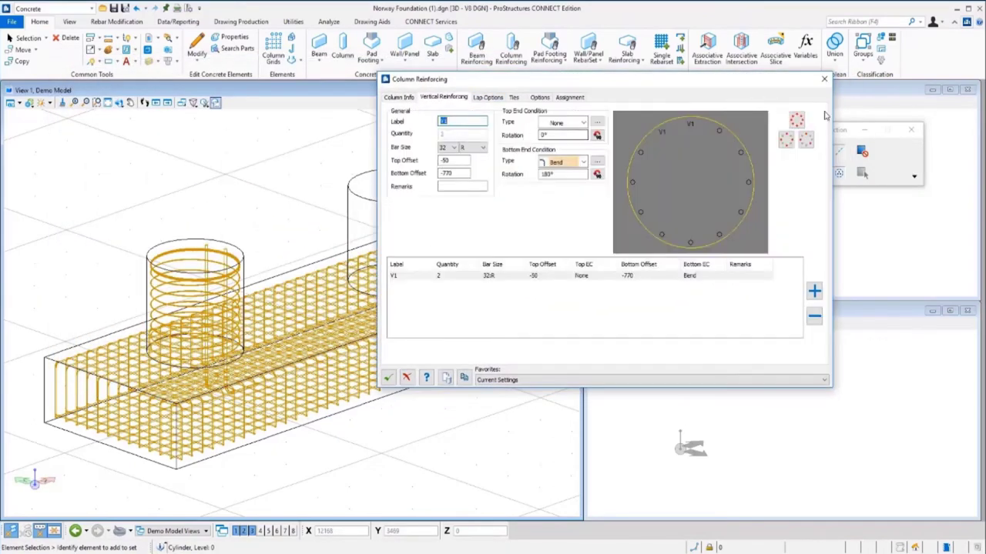
- Set the extra bottom turns of the column's spiral tie to 3
click(514, 97)
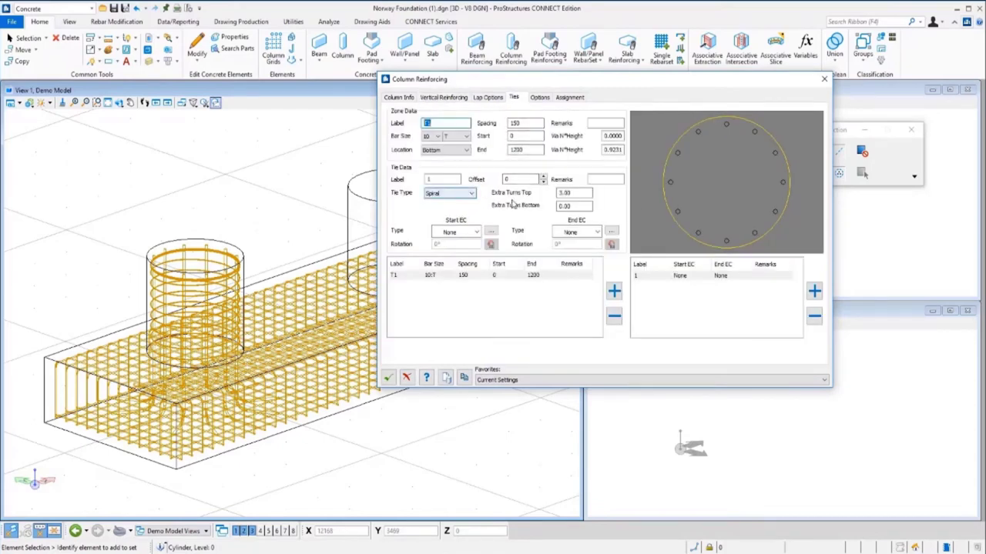
key(Tab)
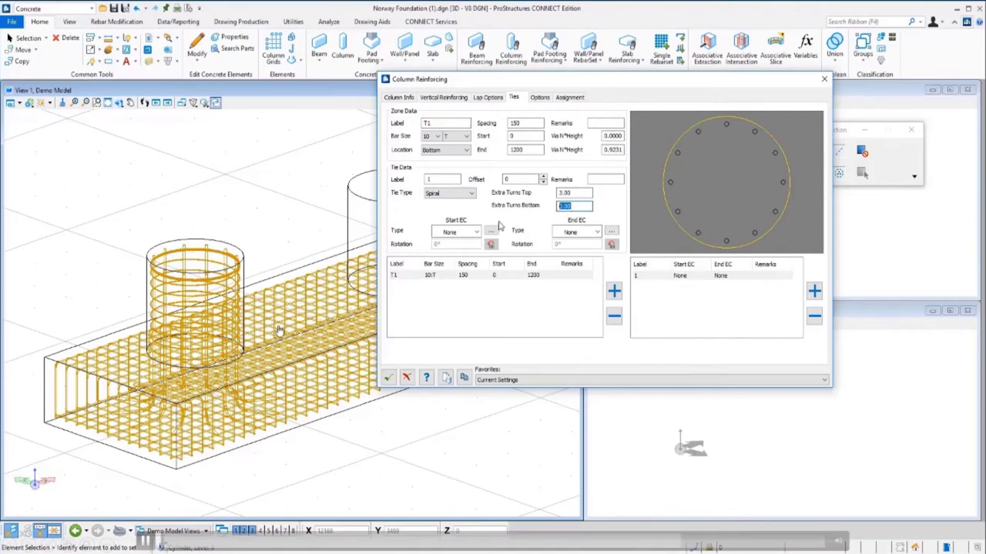
text(3)
key(Tab)
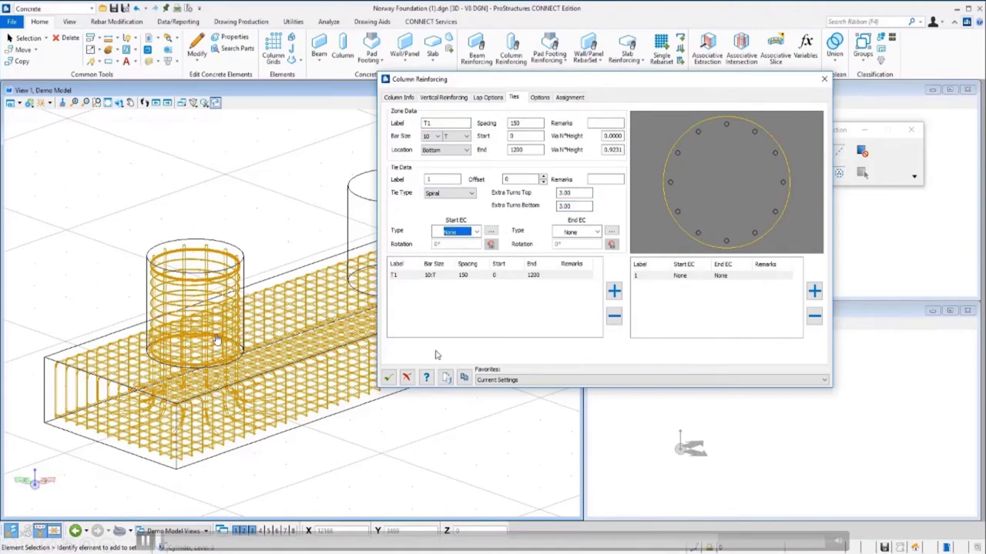
- Clone the column reinforcement to the rear cylindrical column and accept it
key(Return)
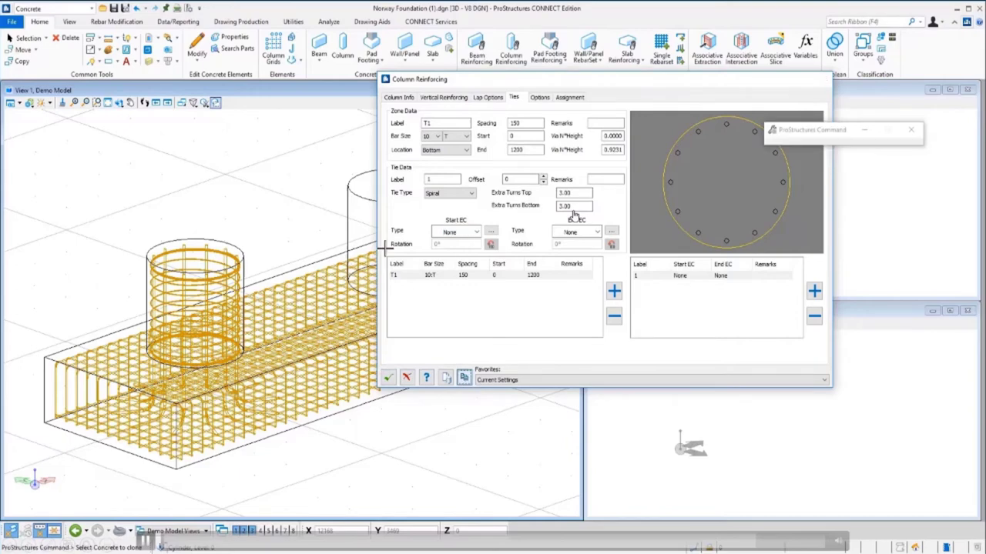
click(242, 180)
click(388, 378)
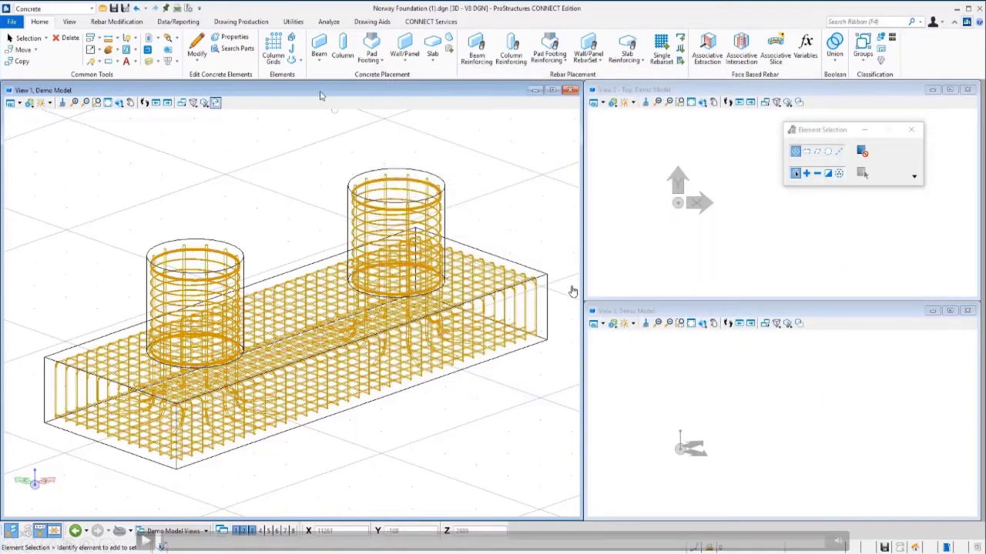
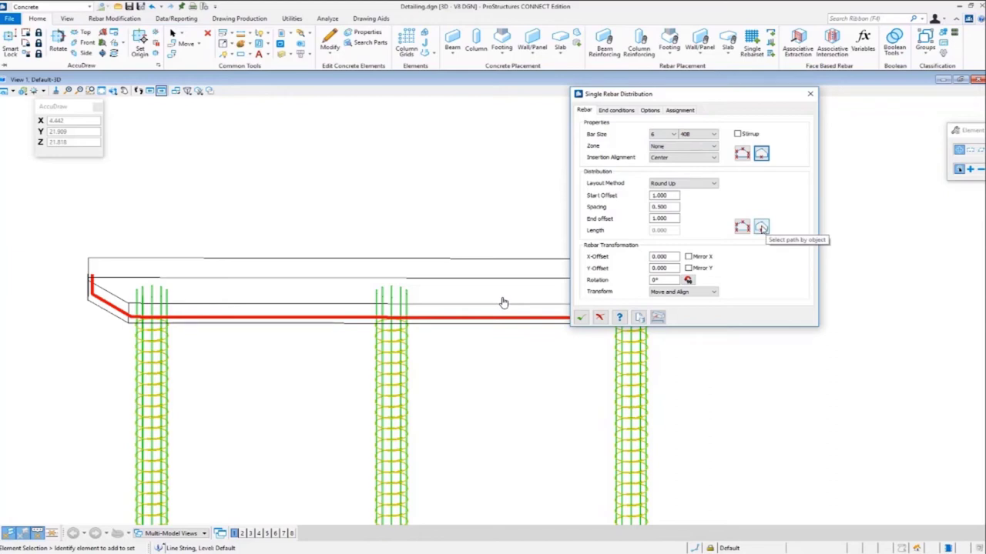
- Distribute the single size 6 bar in the pier cap along the selected path line and accept the distribution
click(760, 227)
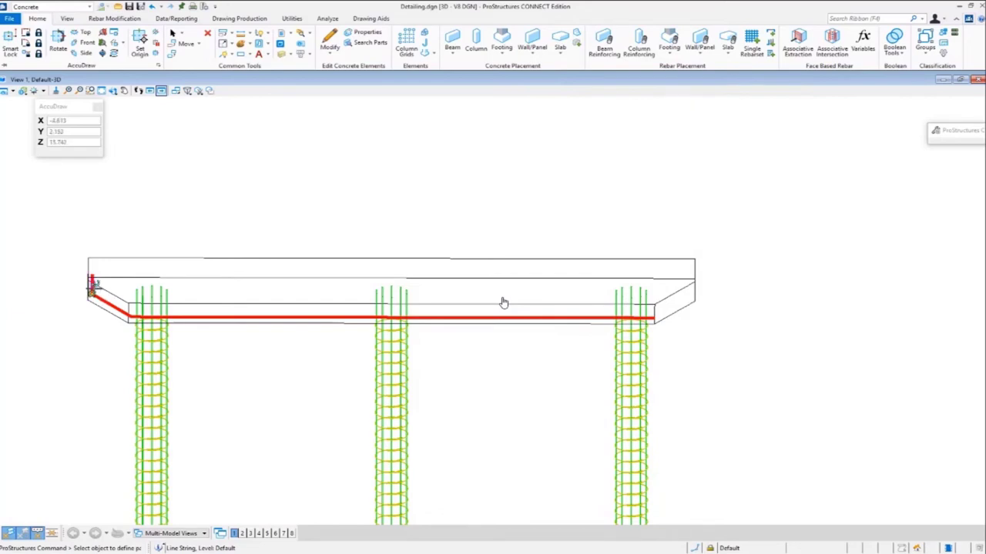
click(503, 302)
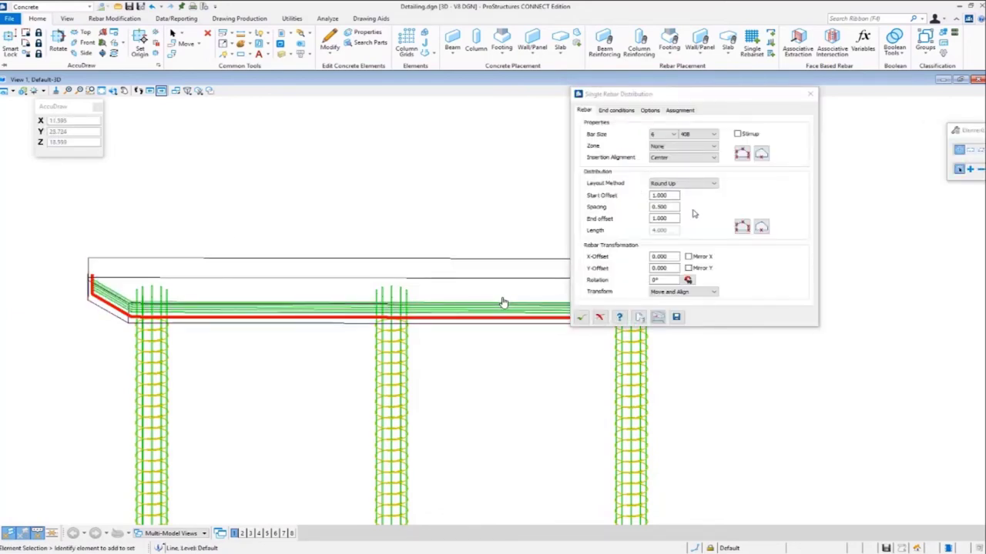
click(616, 110)
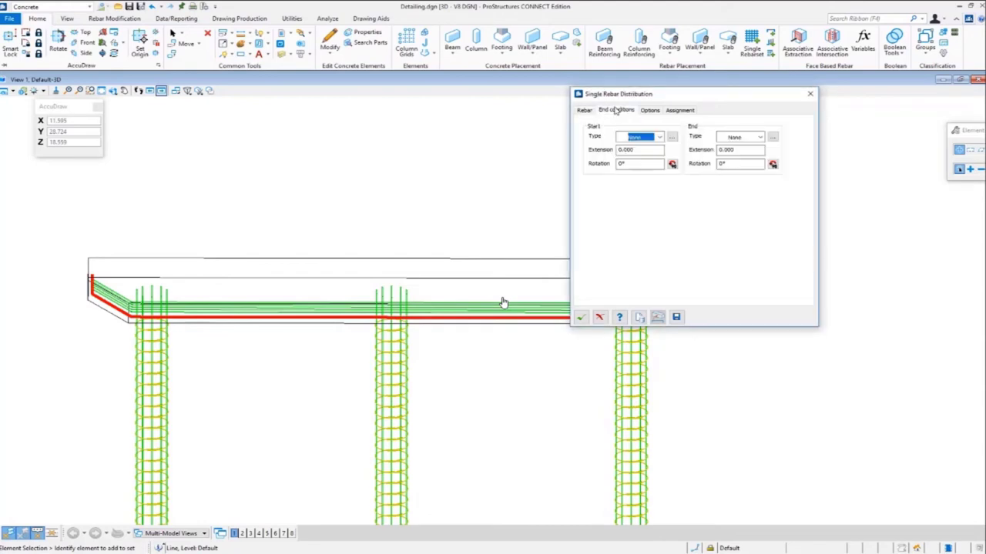
click(649, 110)
click(681, 111)
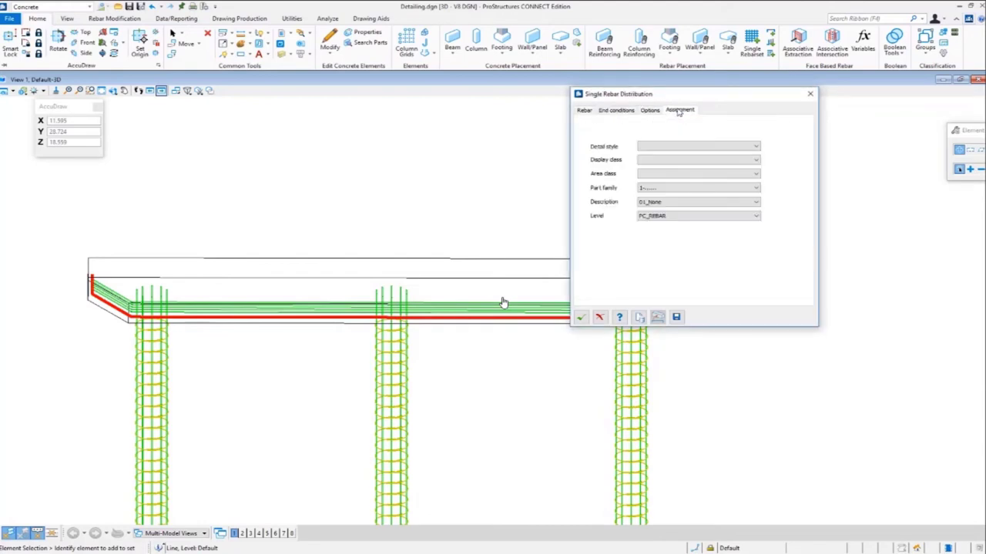
click(584, 110)
click(583, 316)
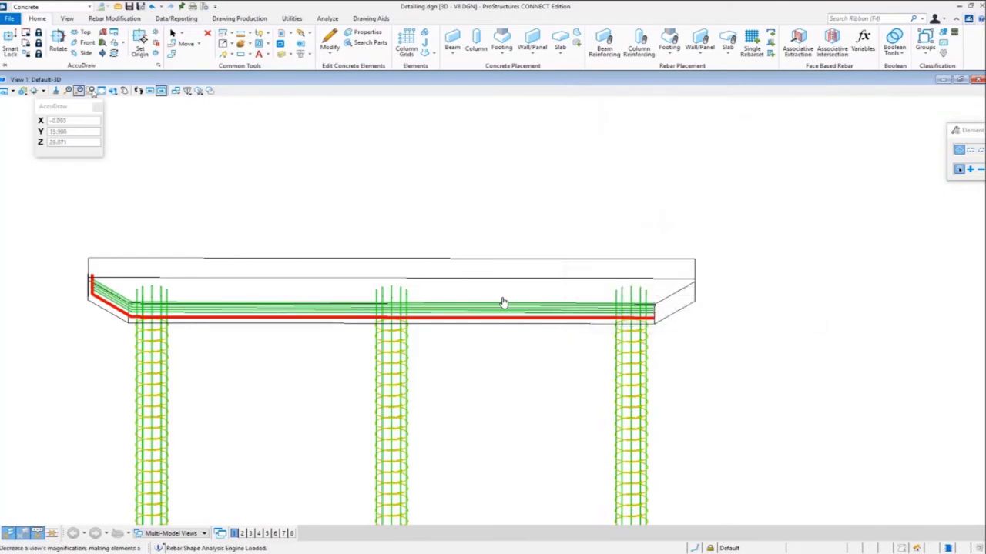
mouse_move(503, 303)
shift+middle_down()
mouse_move(488, 298)
mouse_move(491, 308)
shift+middle_up()
shift+middle_drag(223, 287, 71, 279)
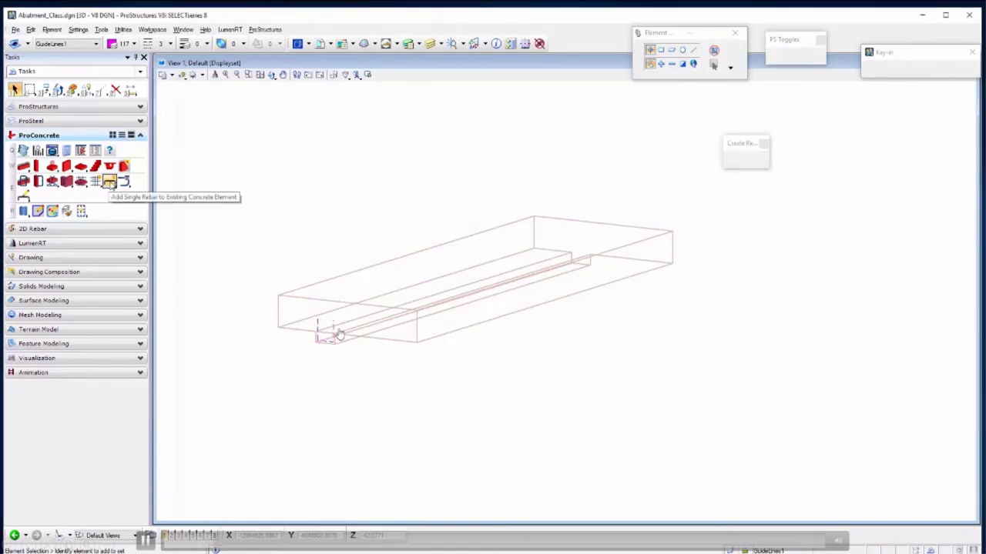
- Start a single rebar distribution in the abutment model and set the bar size to 5
click(110, 181)
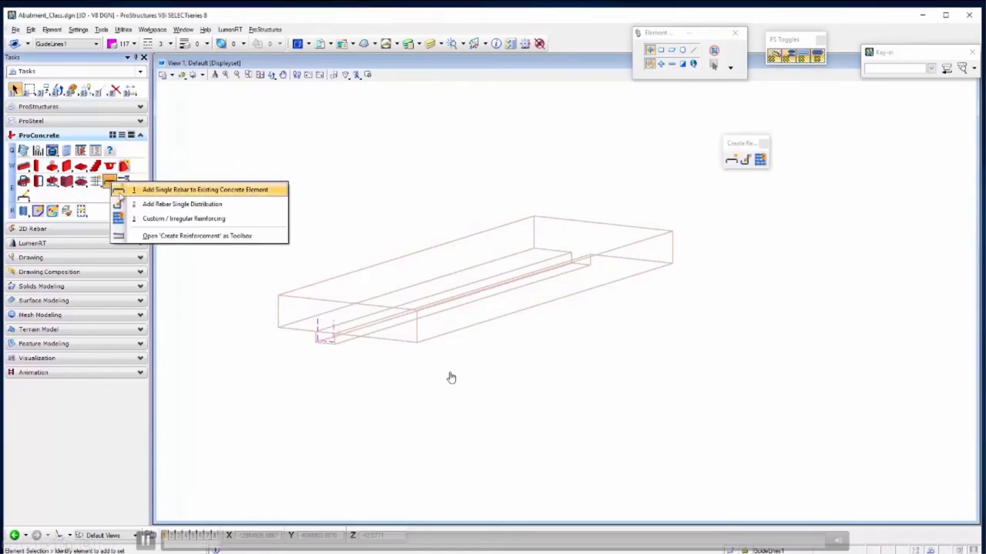
click(169, 204)
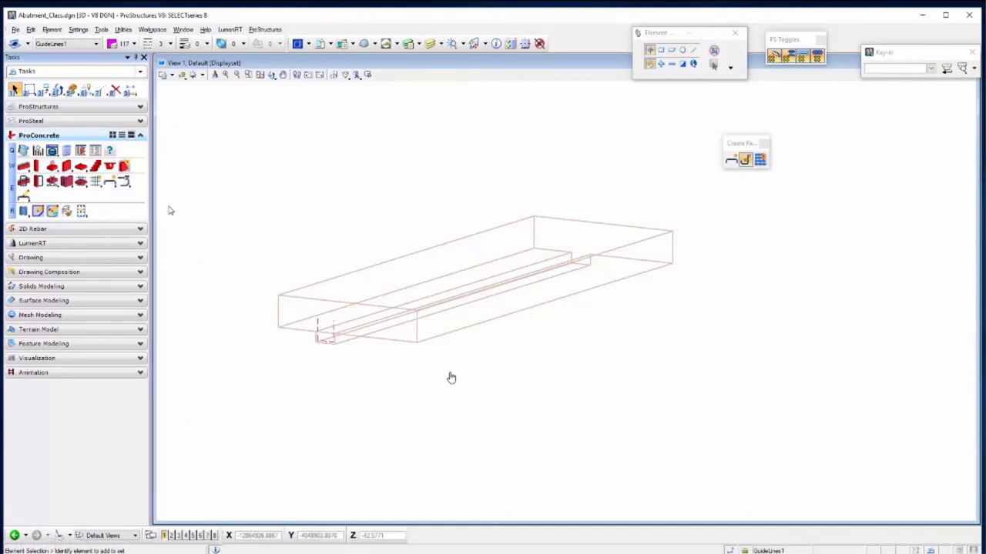
drag(782, 112, 814, 110)
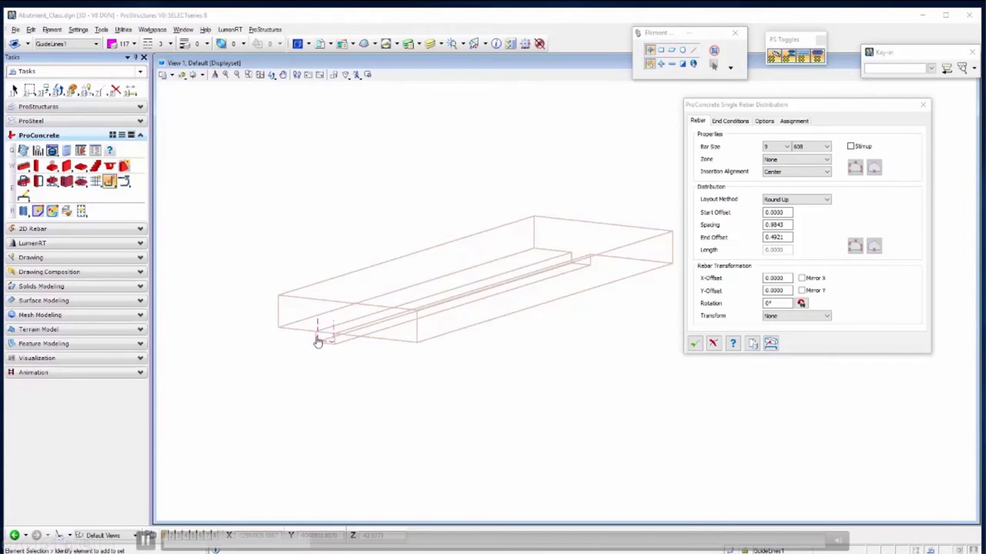
click(778, 146)
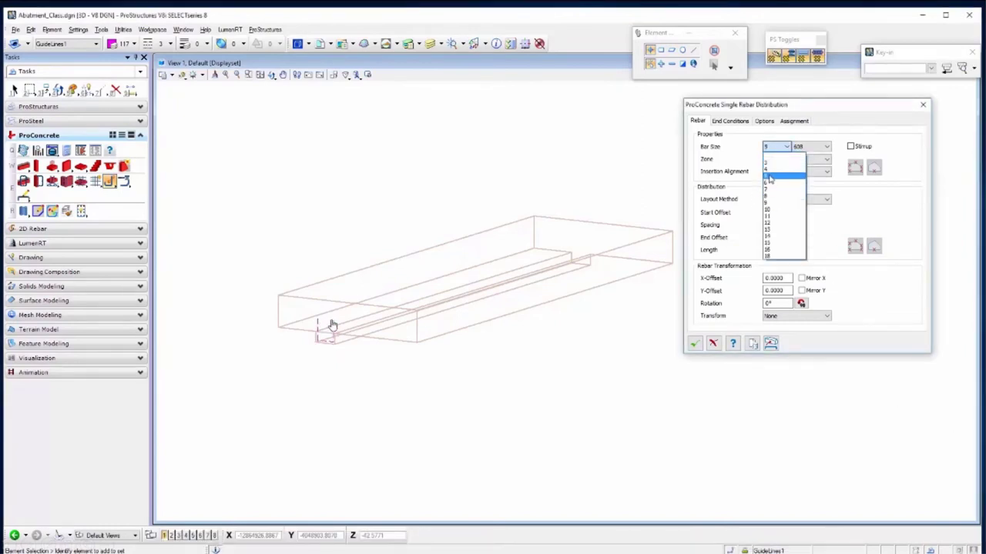
click(769, 177)
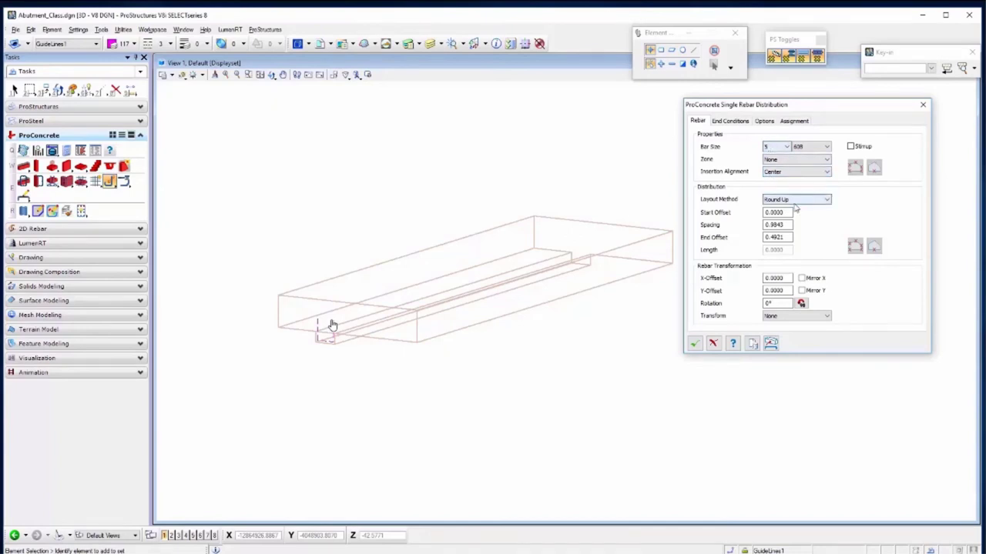
- Pick the abutment footing as host concrete and the U-shaped guideline string in its key as the bar shape
click(771, 344)
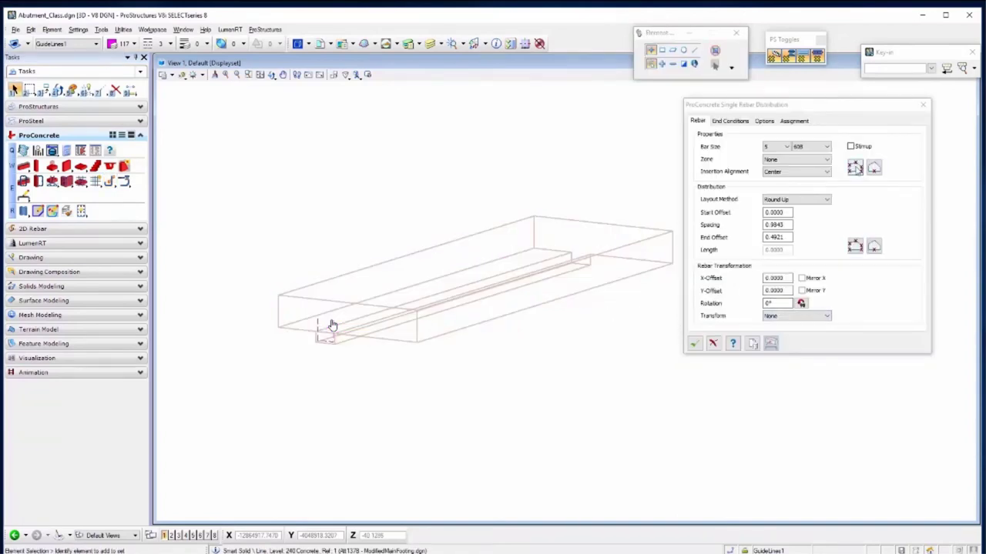
click(873, 168)
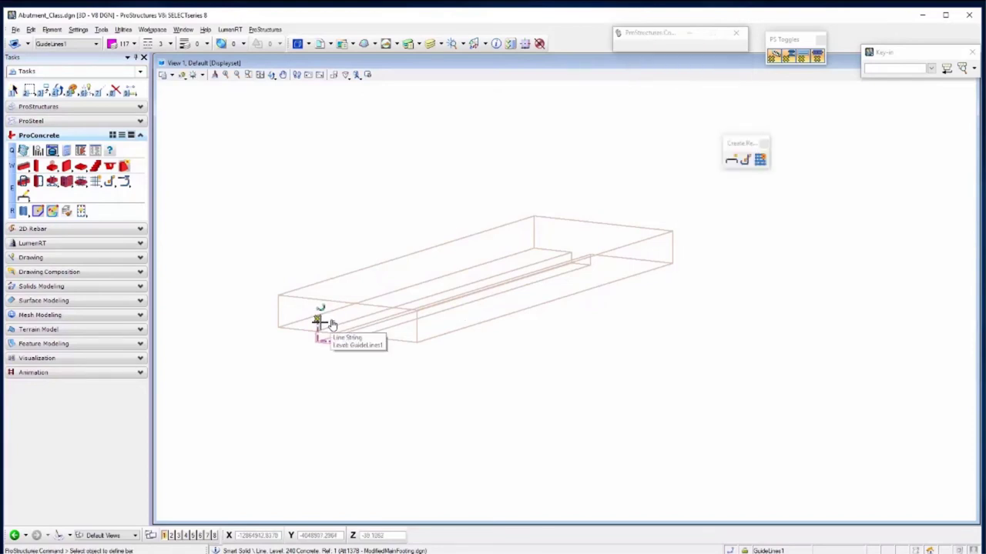
click(323, 325)
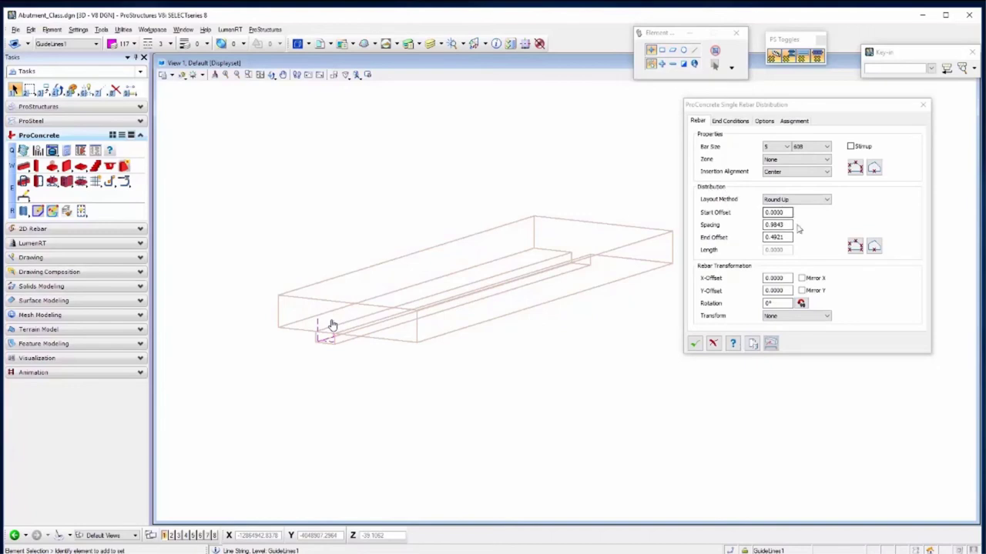
- Set the distribution's spacing to 1.0000 and its end offset to 0.1927
click(785, 225)
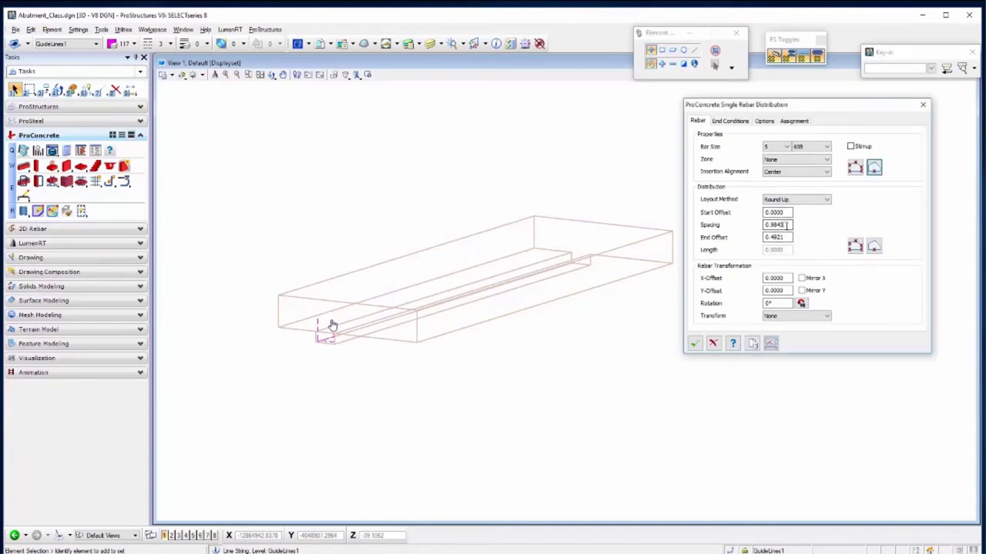
drag(775, 227, 764, 227)
text(1)
drag(773, 240, 769, 240)
click(767, 224)
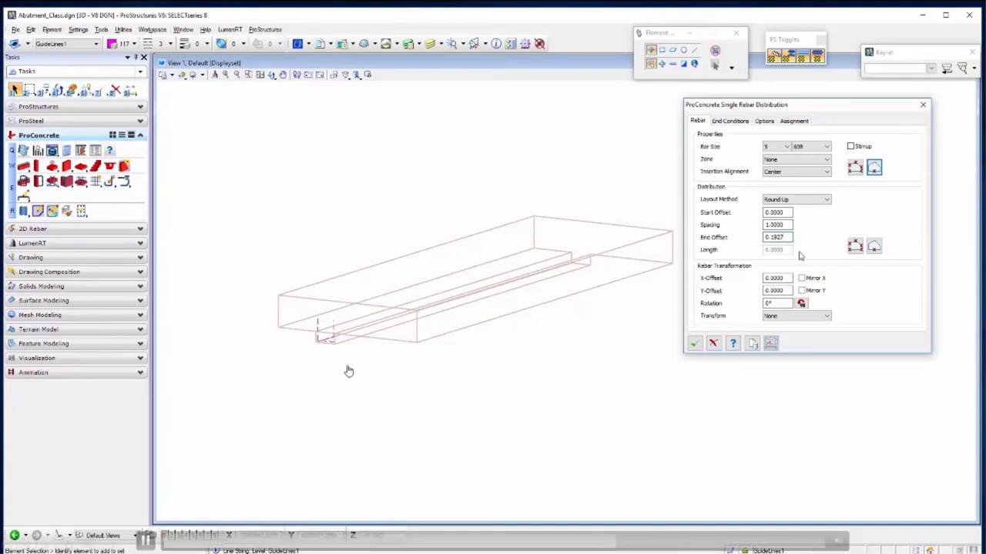
- Distribute the U-shaped bars along the footing key using the longitudinal guideline as the path object
click(874, 248)
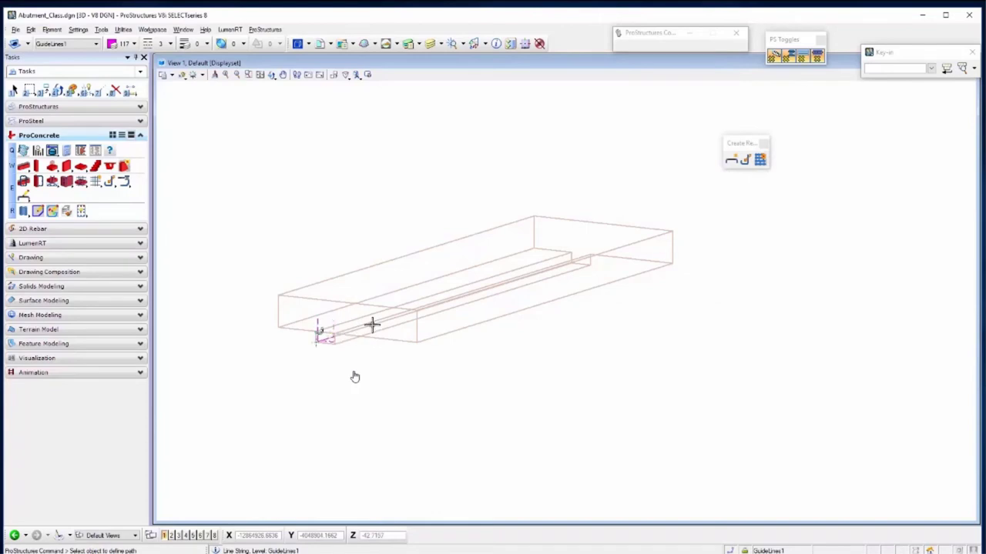
scroll(372, 324, up, 2)
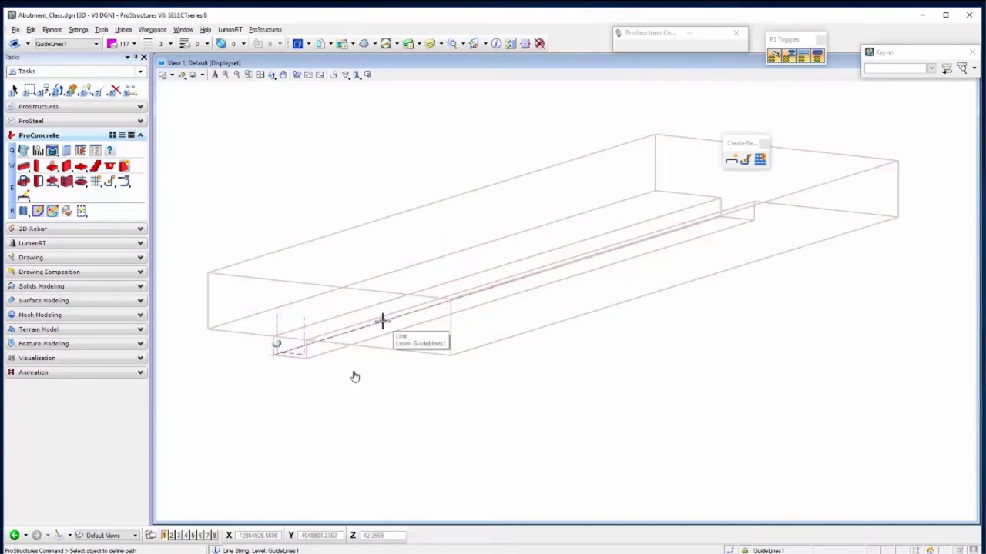
click(382, 321)
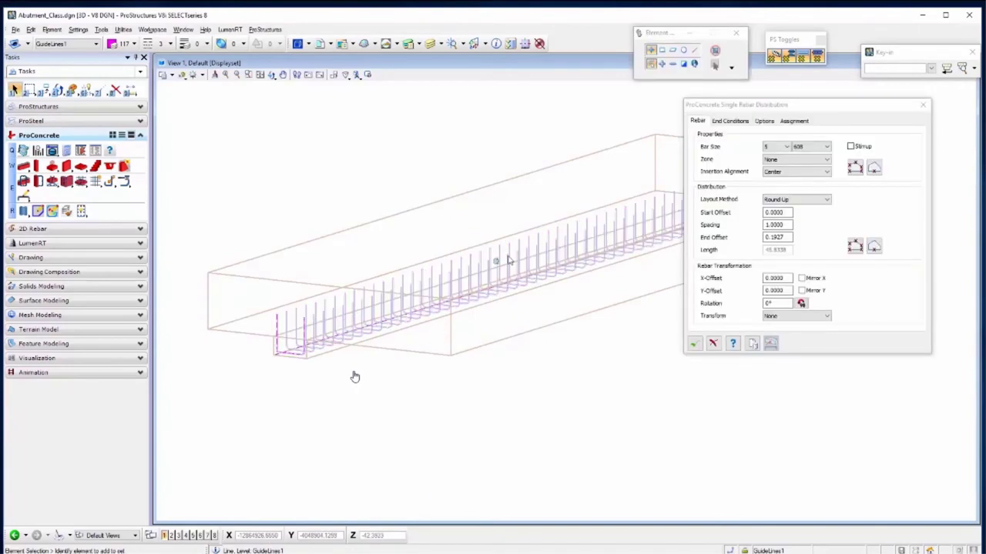
scroll(501, 299, down, 2)
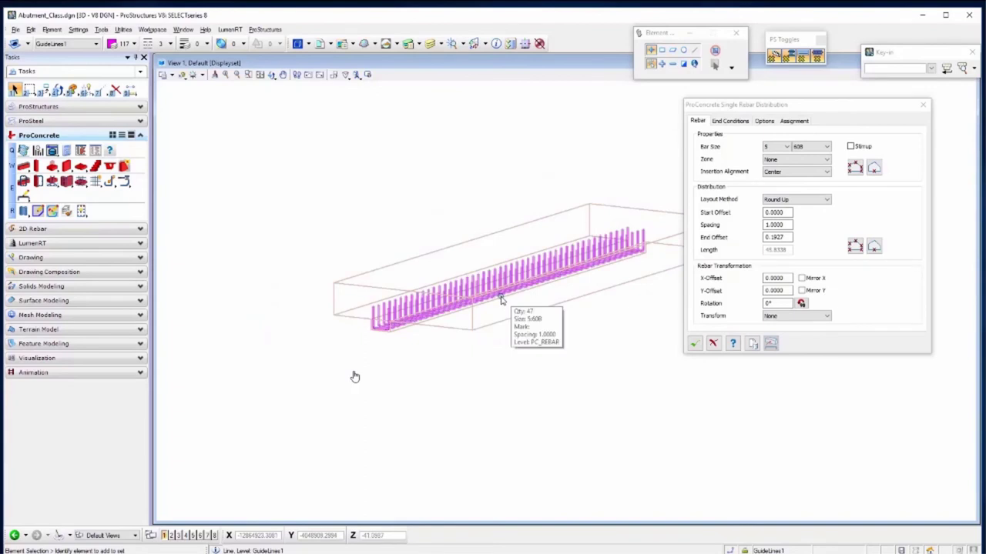
scroll(609, 311, up, 2)
scroll(605, 311, down, 2)
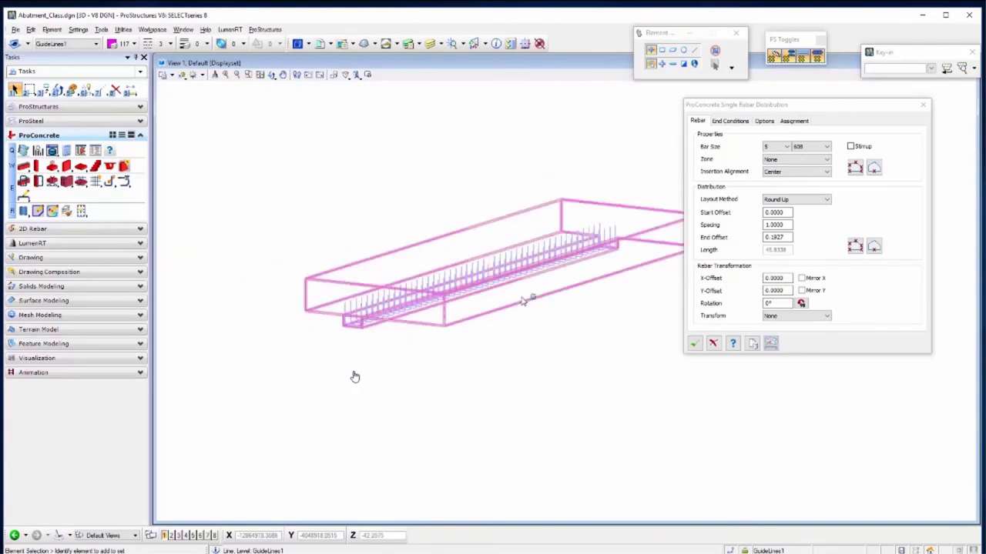
click(271, 75)
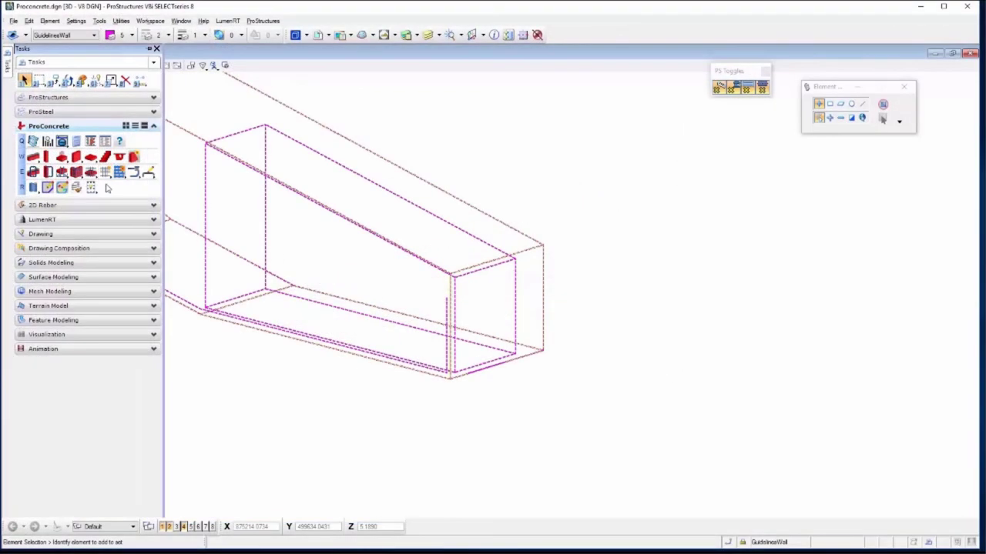
- Start an irregular dispatch reinforcement in the pier cap model with bar size 5 and a spacing of 1.0000
click(119, 172)
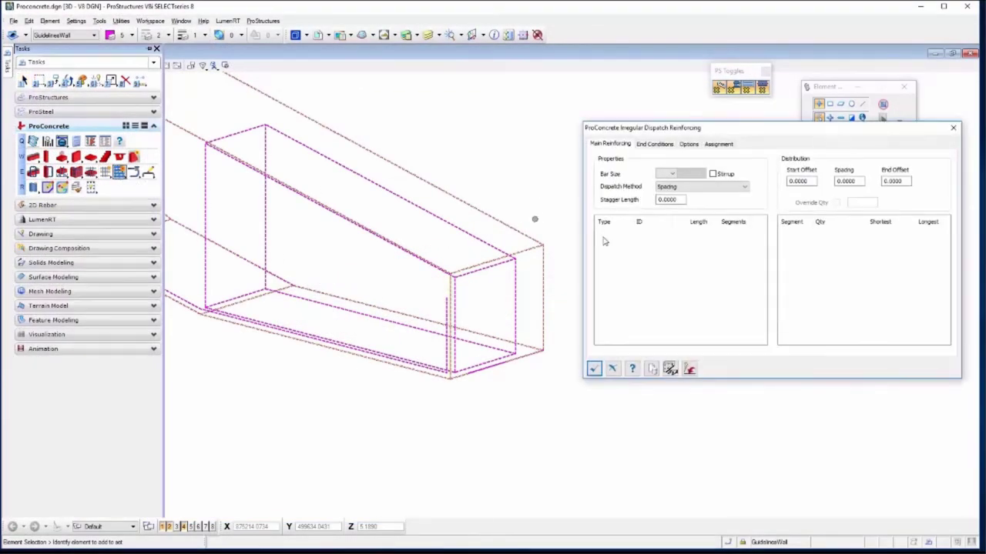
click(672, 174)
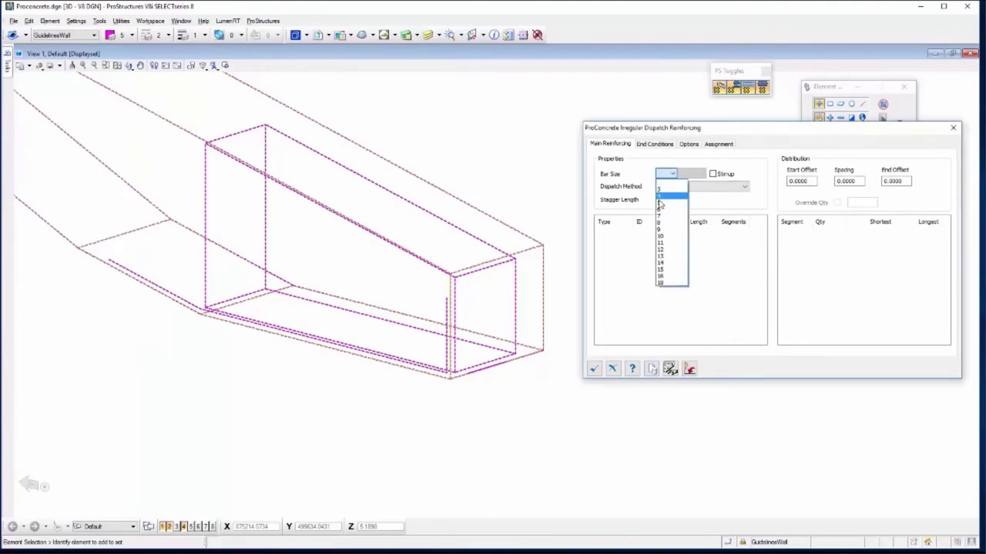
click(664, 205)
double_click(852, 182)
text(1)
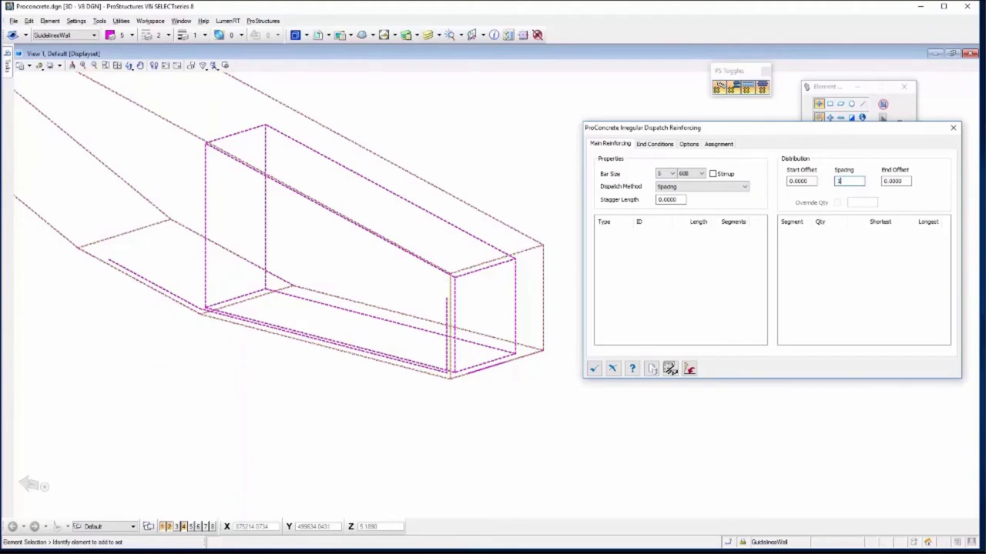
click(811, 182)
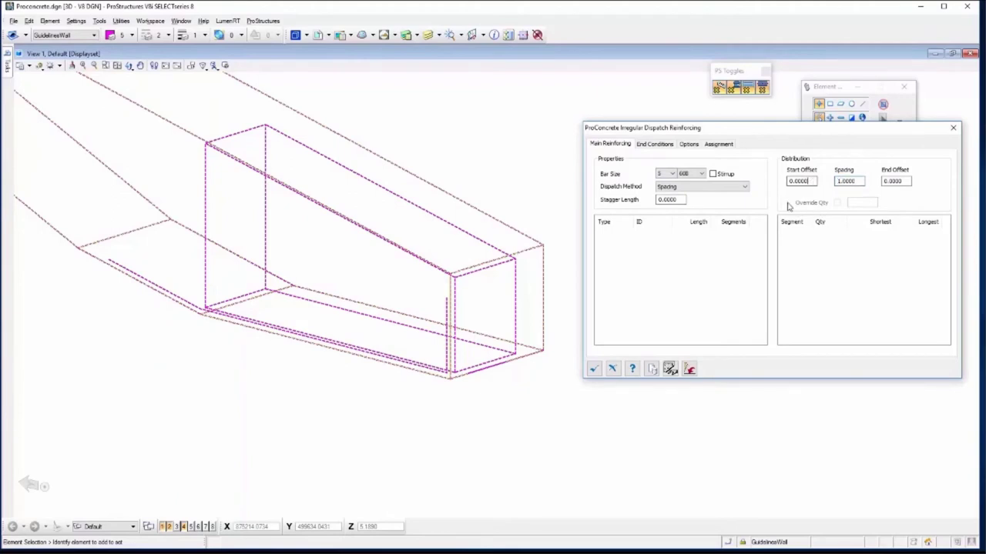
- Set the bars' start end condition to a 90 degree hook and their end condition to a 135 degree hook
click(663, 145)
click(667, 170)
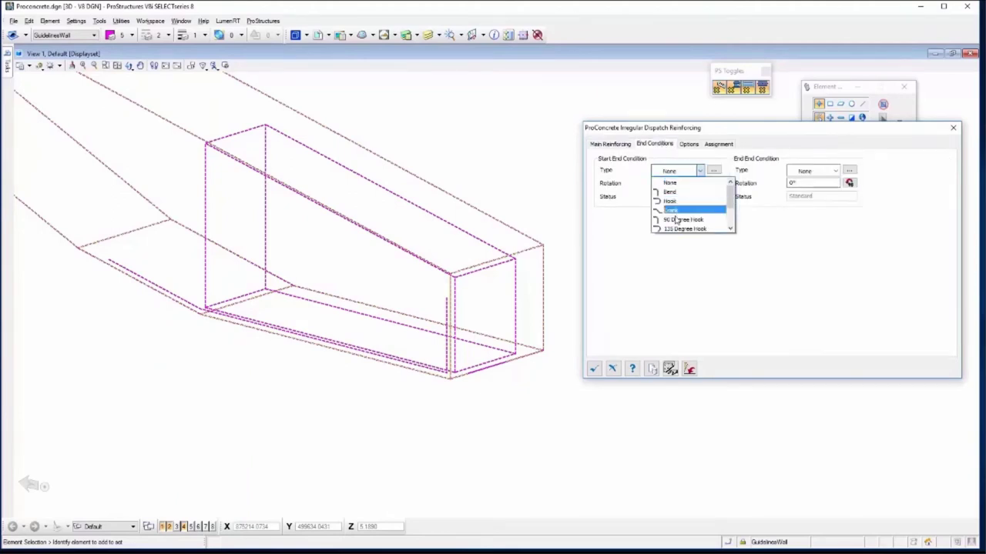
click(678, 220)
click(835, 173)
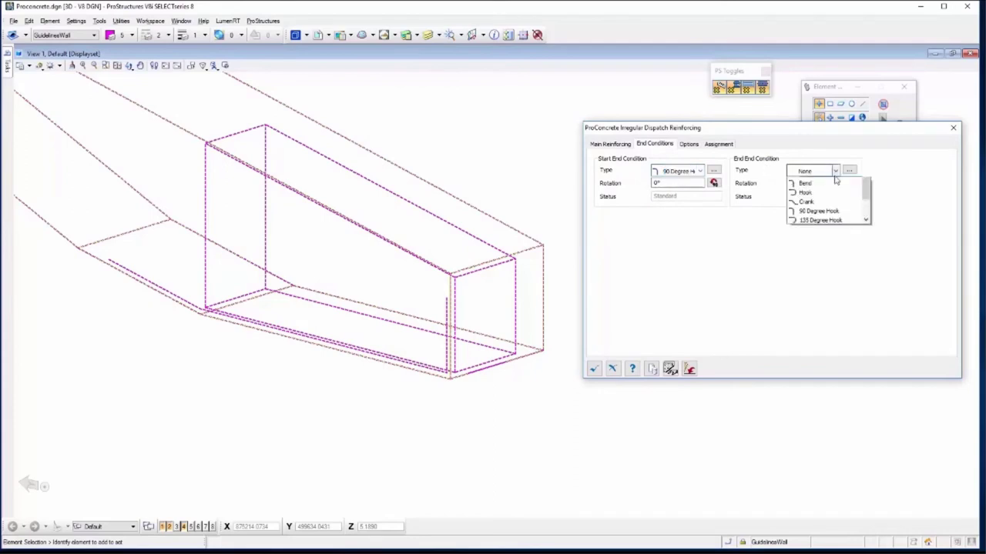
click(820, 224)
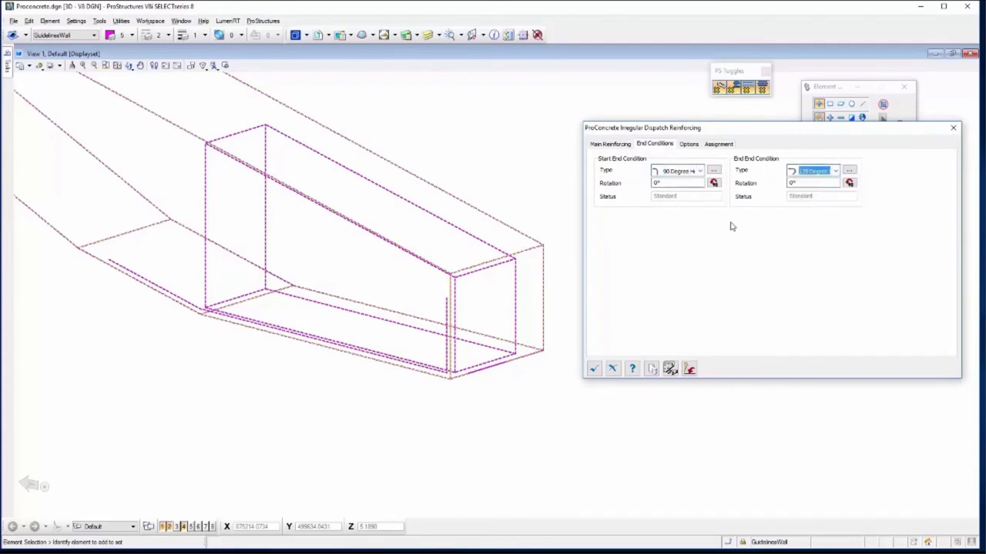
click(609, 145)
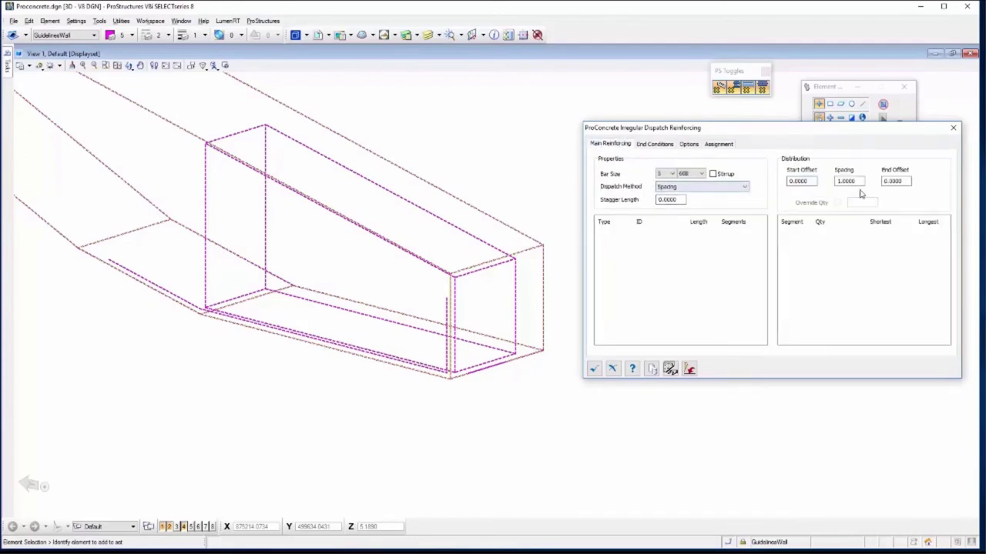
- Pick the pier cap as host concrete and its four tapered-end guide lines in sequence, closing the stirrup loop on the first line
click(670, 370)
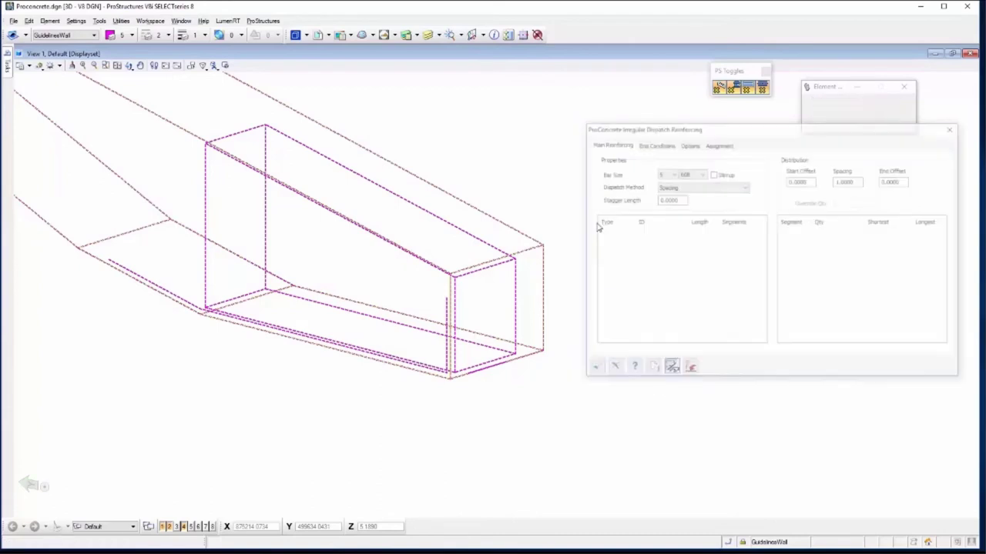
click(392, 161)
click(691, 368)
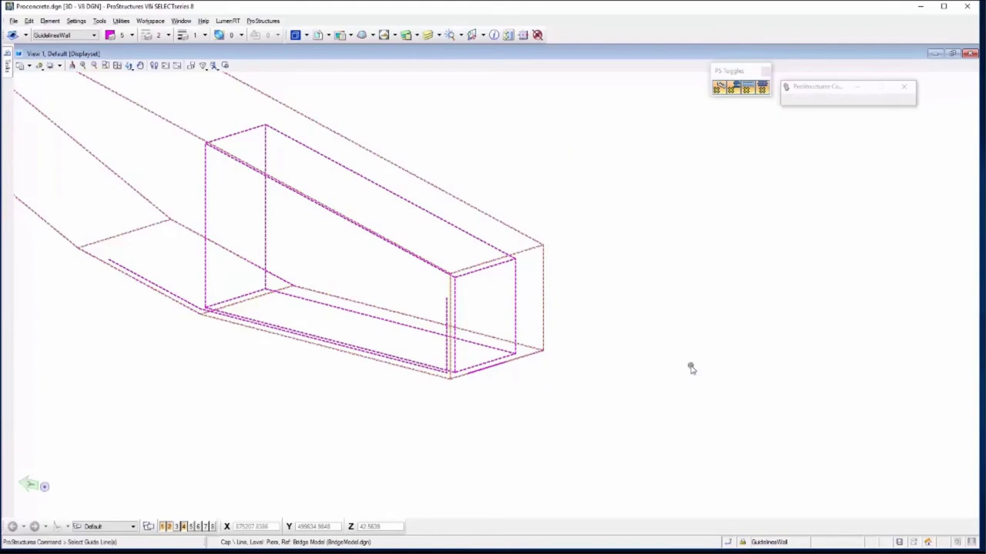
click(391, 347)
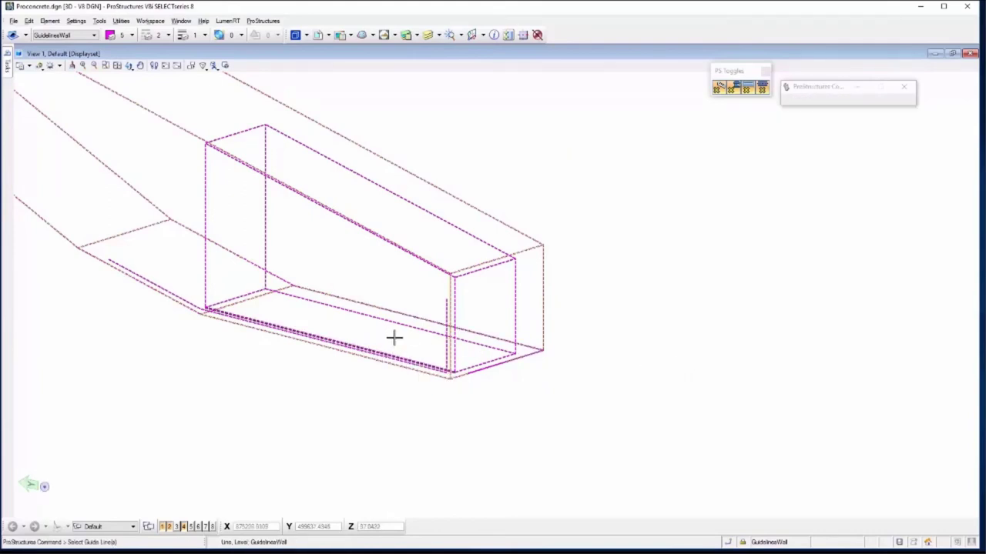
click(387, 244)
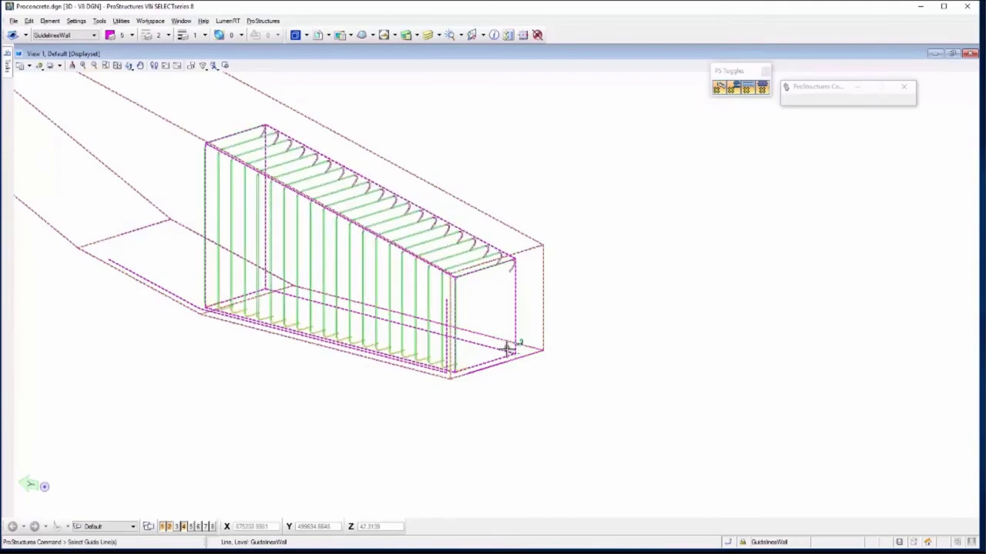
scroll(389, 356, up, 2)
click(386, 352)
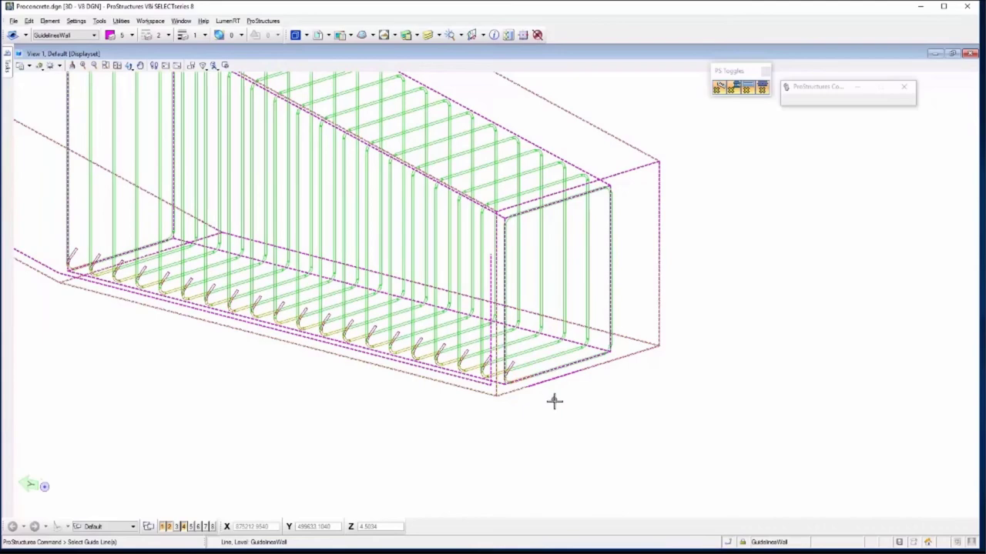
scroll(555, 401, down, 2)
scroll(273, 334, up, 4)
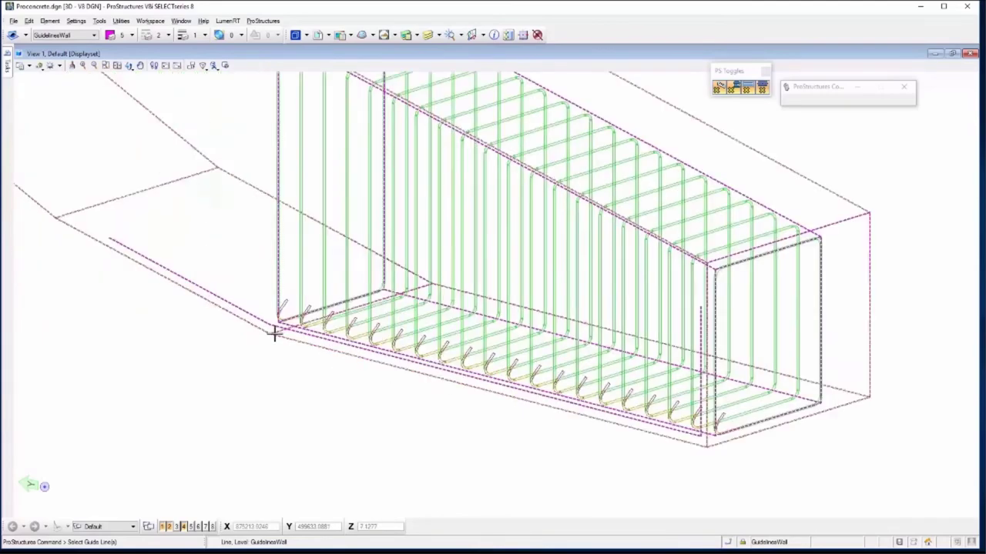
scroll(273, 332, down, 4)
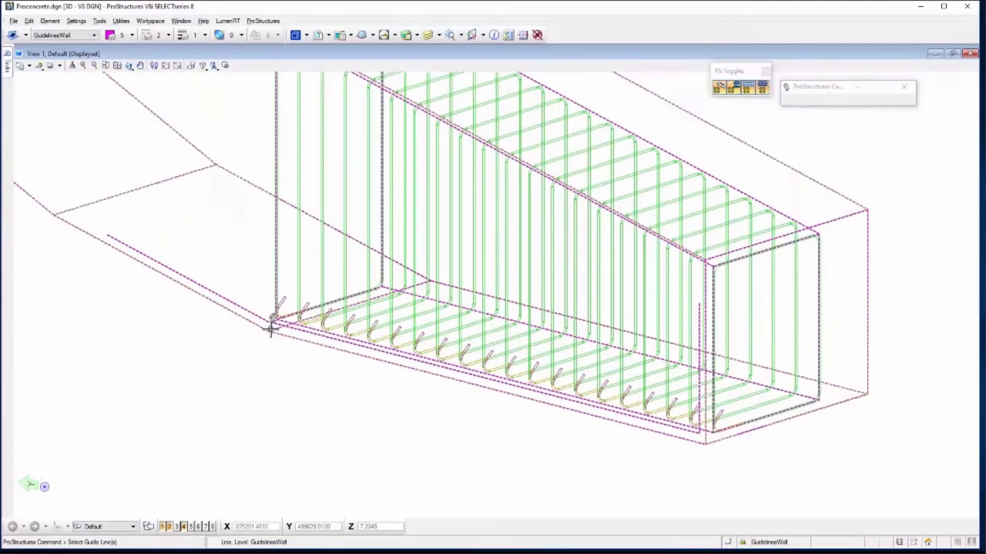
click(681, 268)
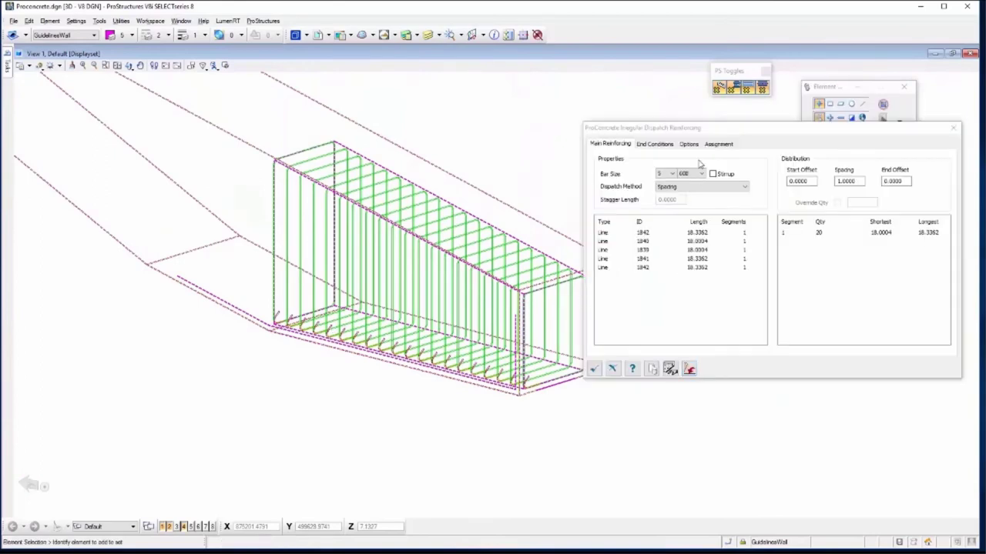
- Change the stirrups' start end condition to a 135 degree hook and accept the irregular dispatch reinforcement
click(656, 145)
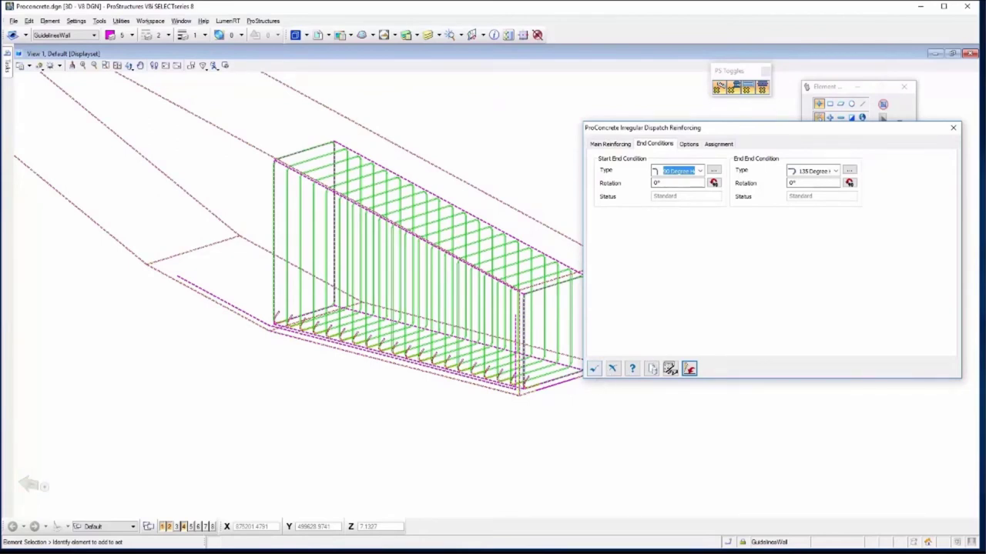
key(Down)
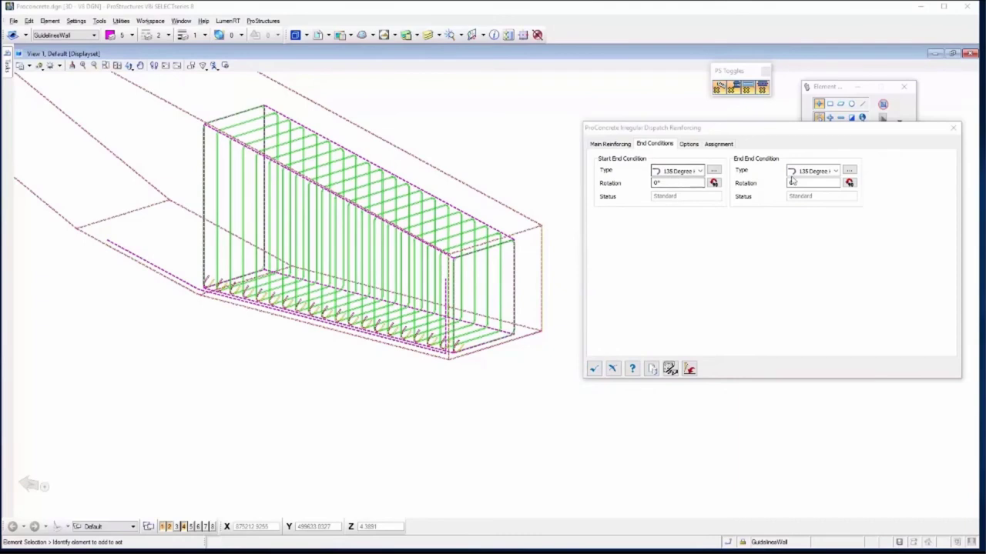
click(595, 370)
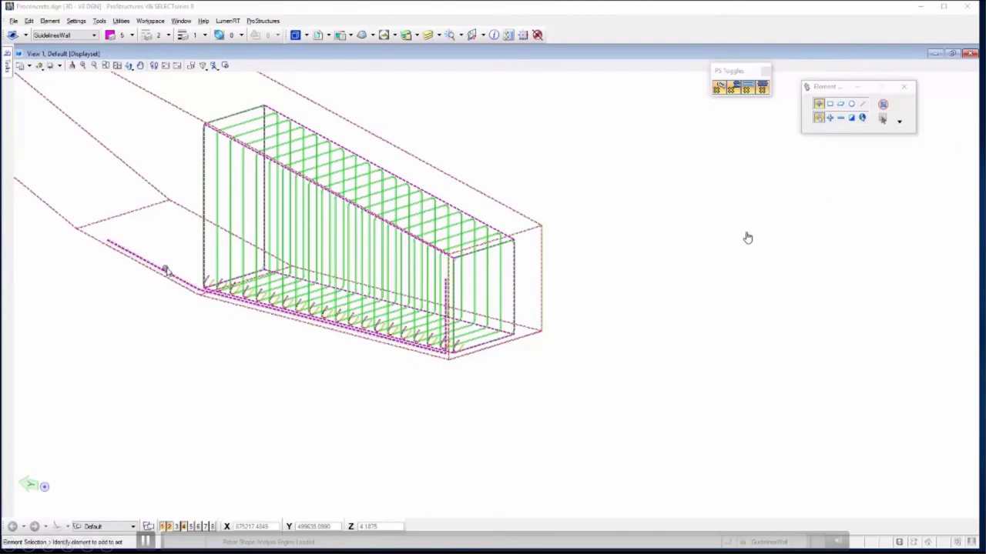
scroll(165, 271, up, 2)
scroll(266, 300, down, 2)
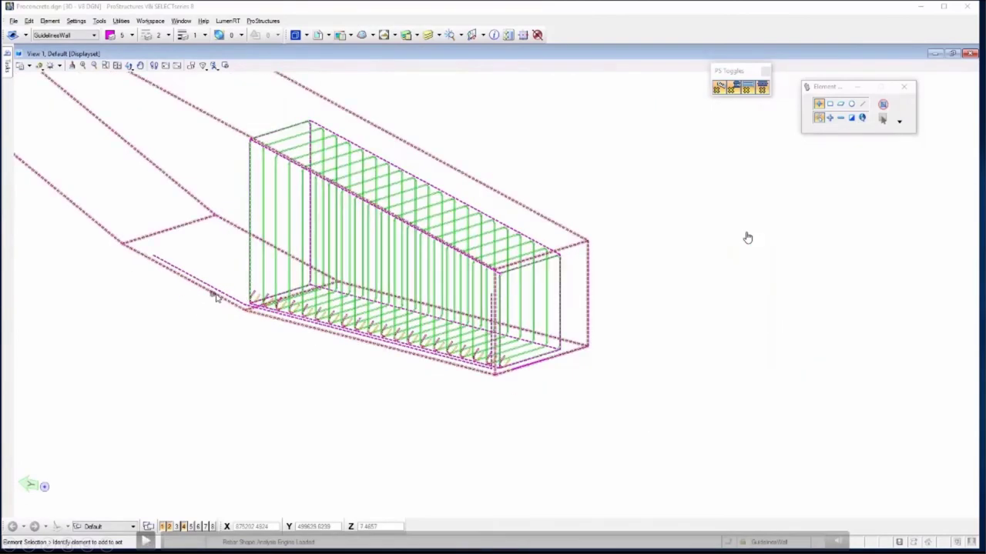
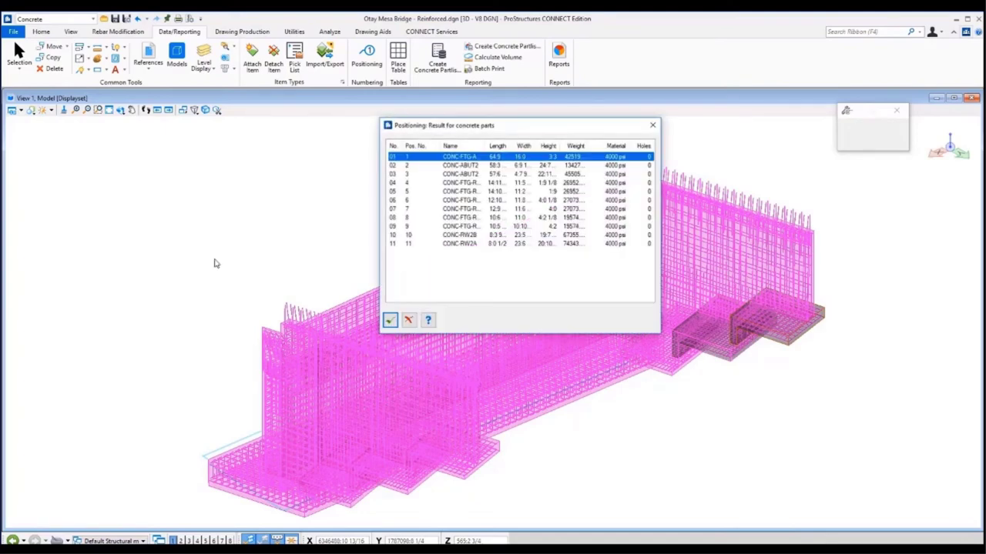
- Accept the positioning results for the concrete parts of the Otay Mesa Bridge abutment
click(390, 321)
click(390, 322)
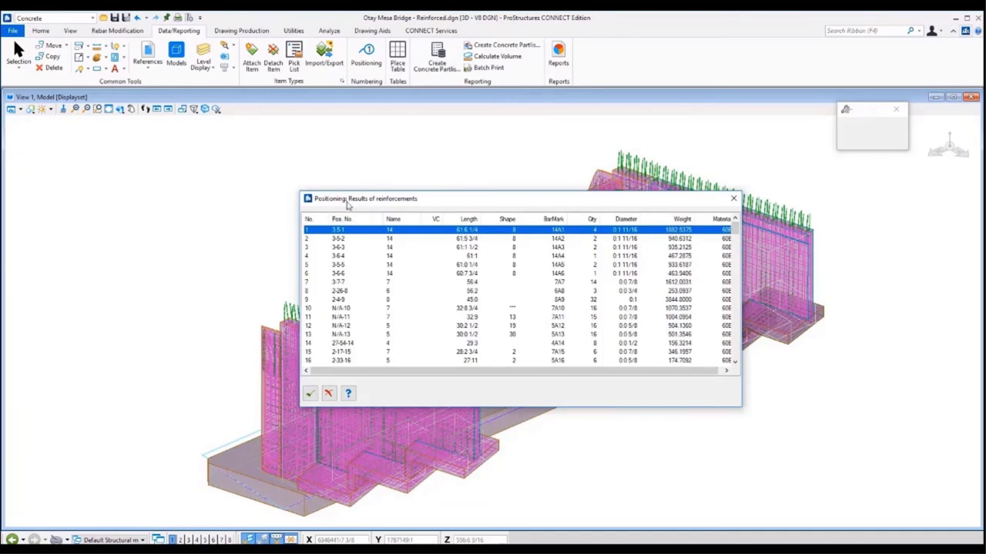
- Review the reinforcement positioning results and examine the bend shape configuration of bar mark 10A33
scroll(525, 265, down, 3)
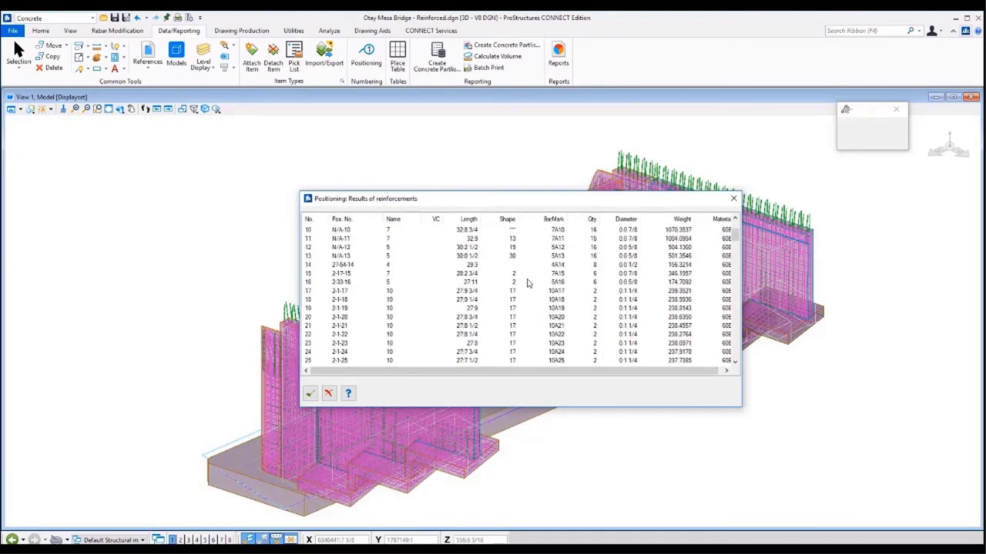
scroll(562, 312, down, 5)
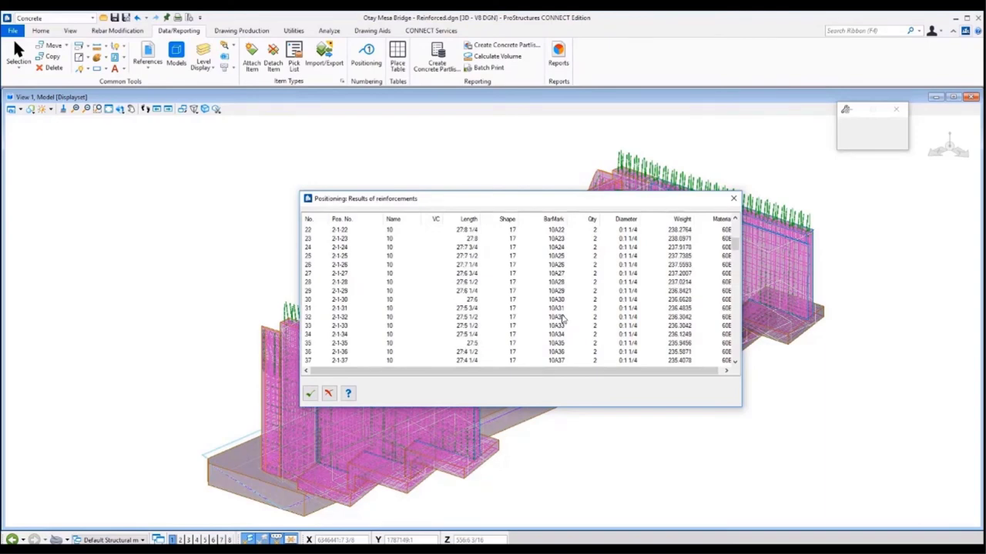
click(515, 300)
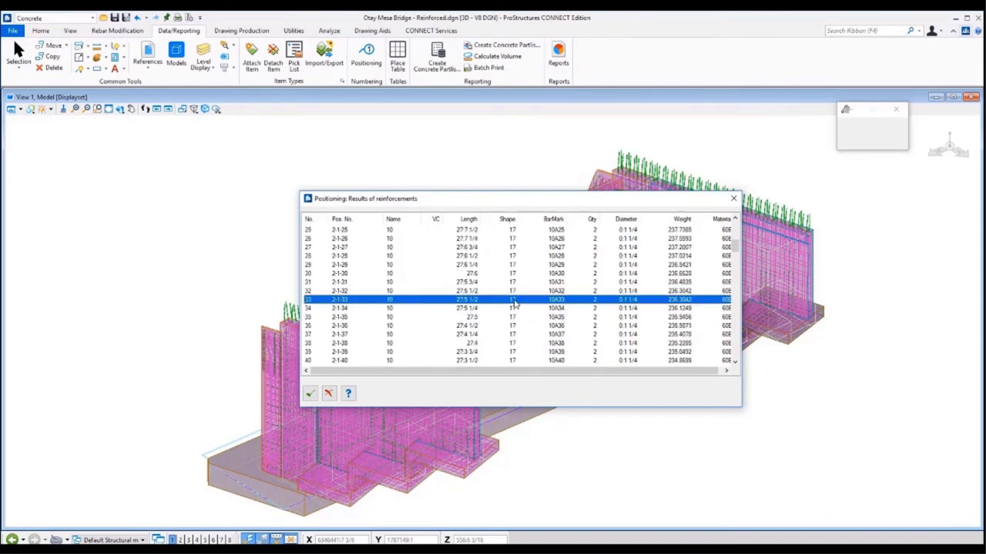
double_click(514, 303)
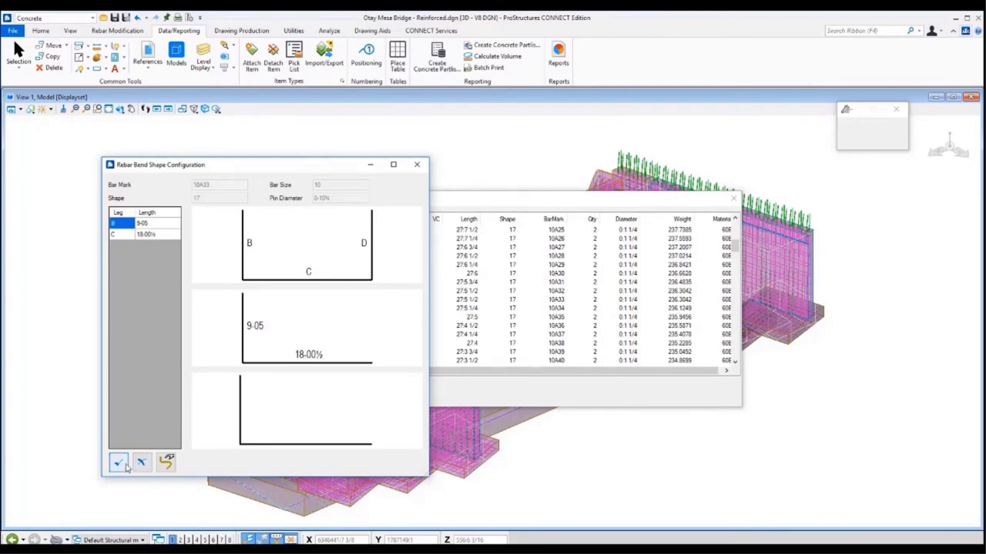
click(416, 164)
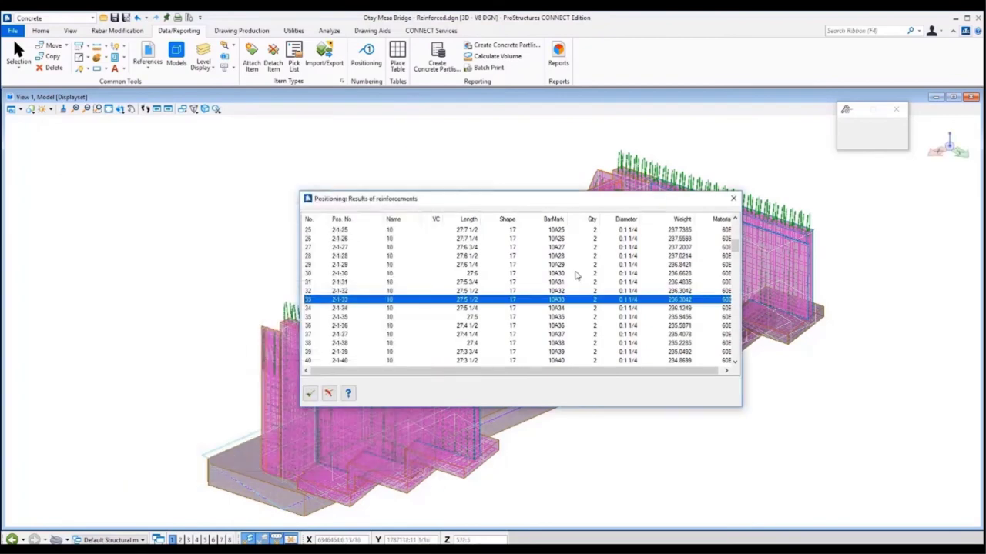
key(Escape)
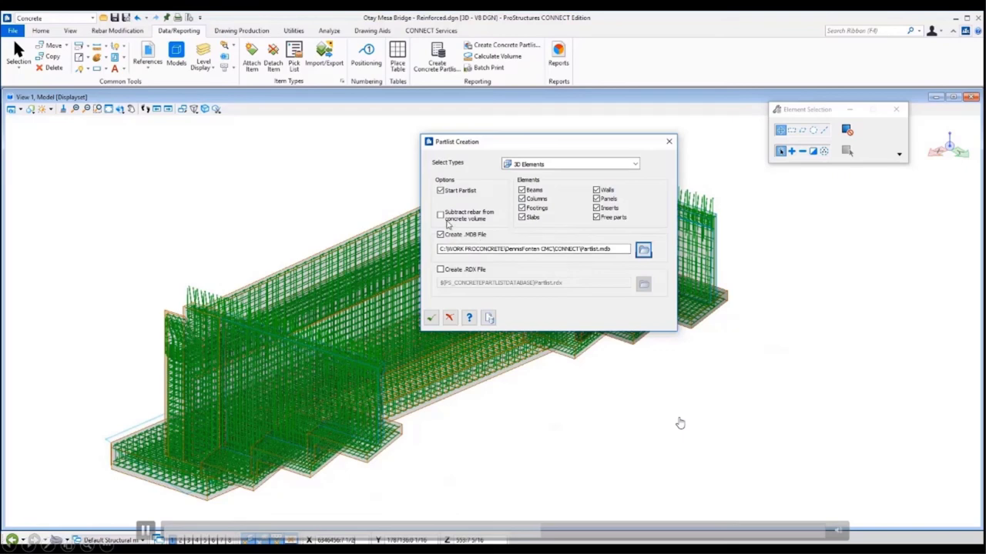
- Create the concrete part list from the whole reinforced abutment, overwriting the existing Partlist.mdb
click(432, 318)
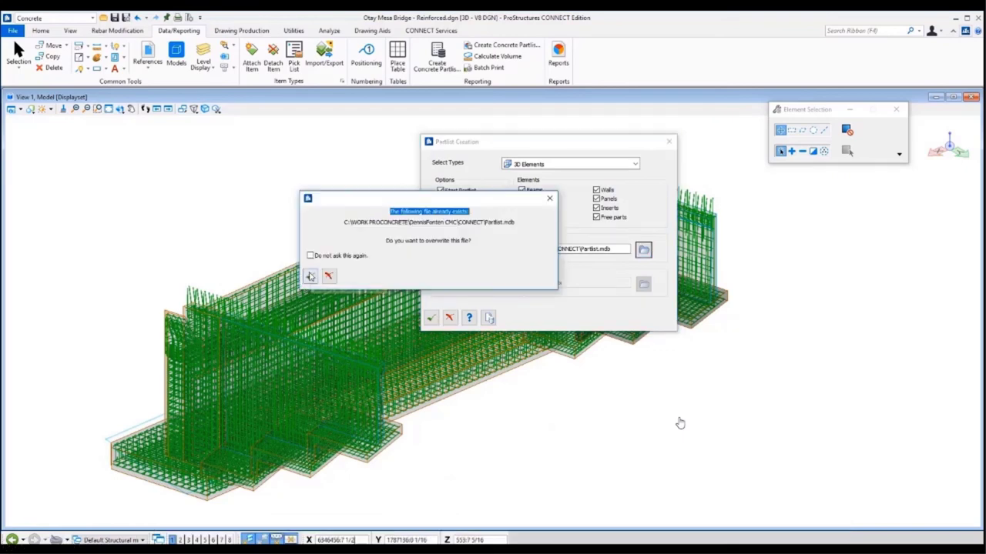
click(309, 276)
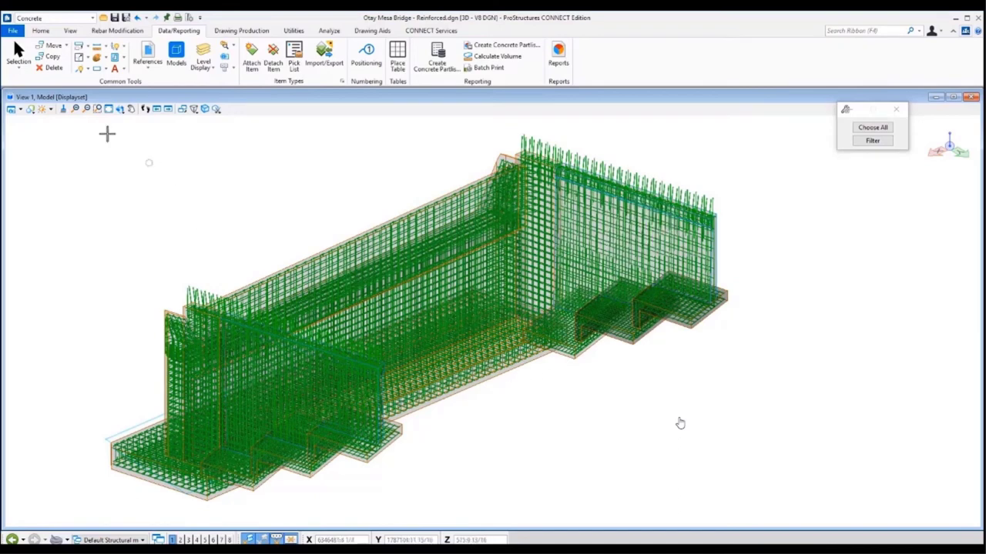
drag(84, 130, 774, 521)
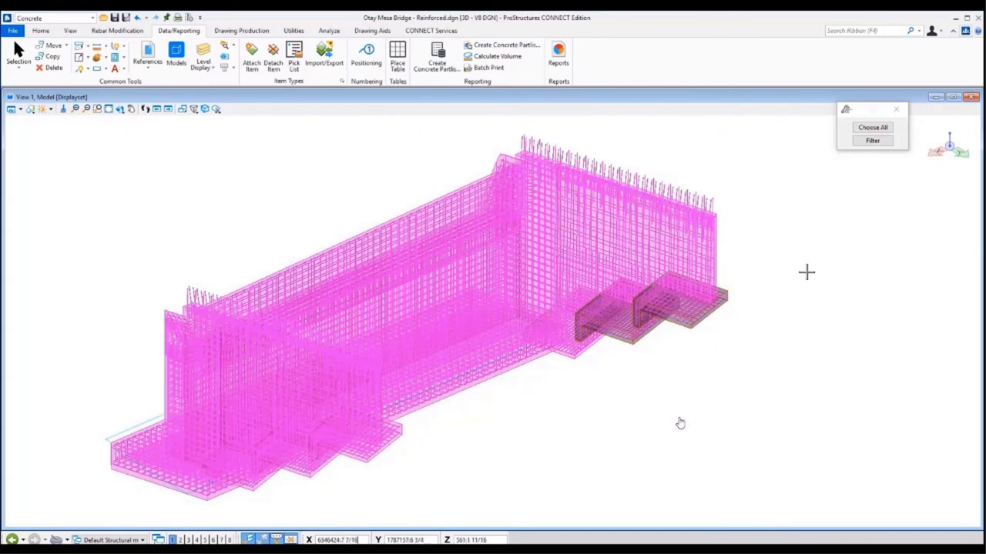
click(807, 281)
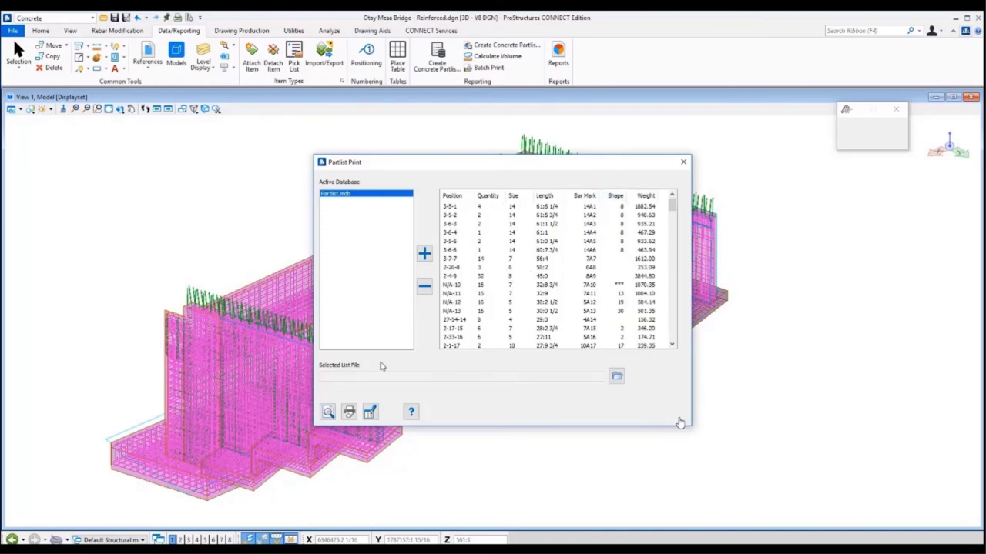
- Generate a print preview of Partlist.mdb with the US bar bending schedule list template and look through its pages
click(617, 377)
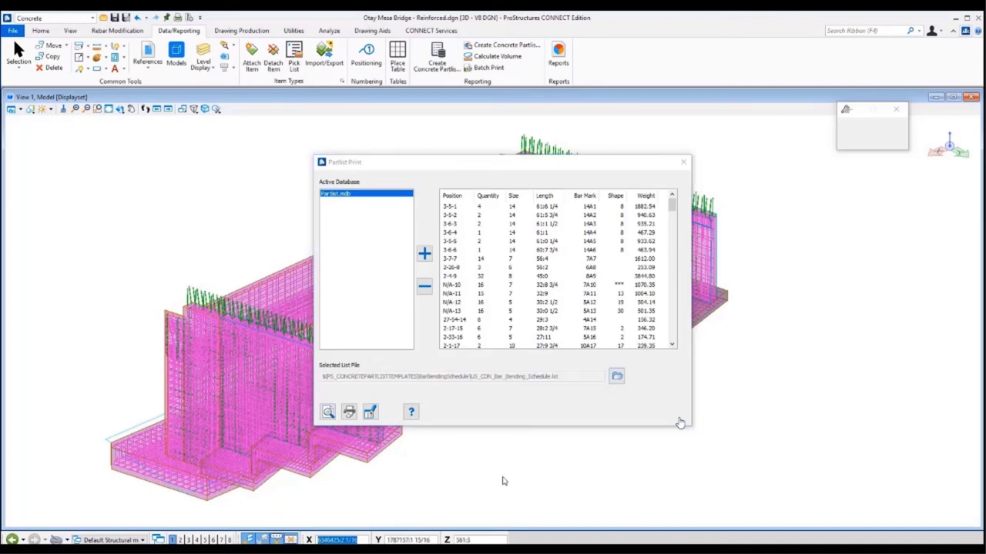
click(328, 413)
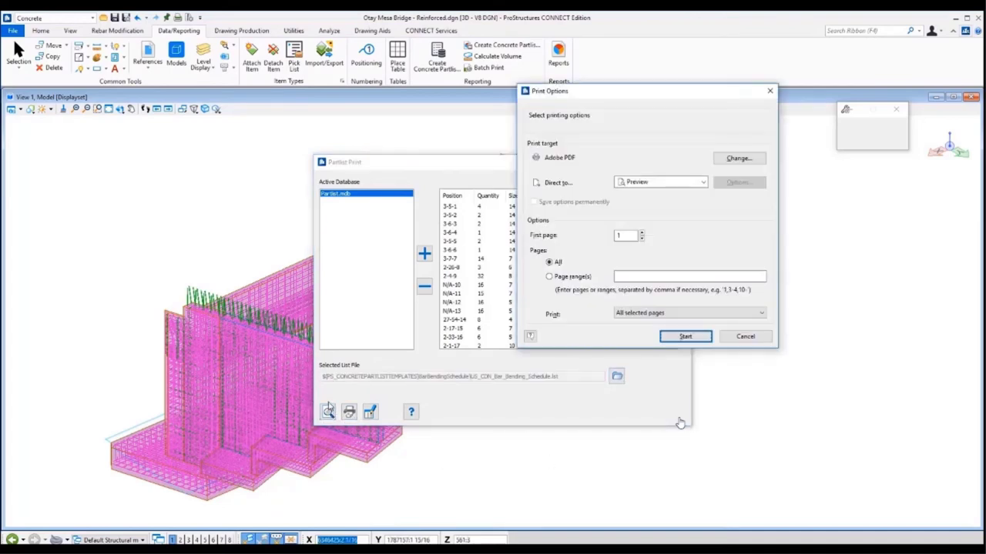
click(685, 339)
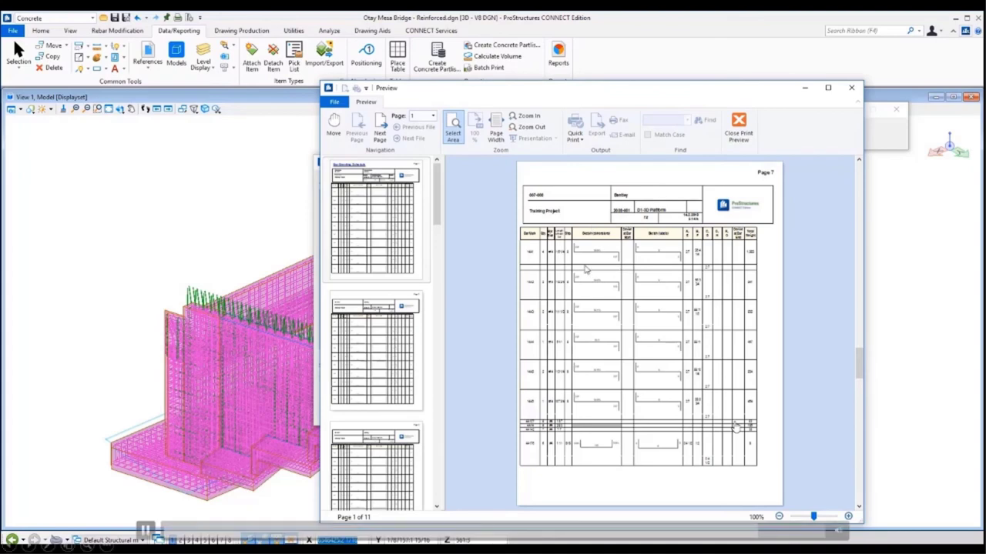
scroll(620, 391, down, 5)
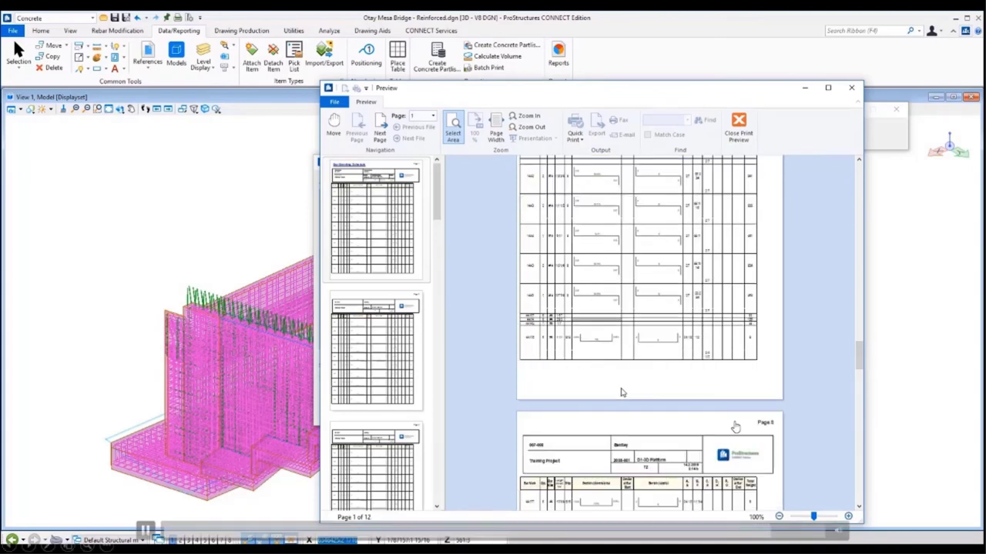
scroll(626, 392, down, 1)
scroll(627, 393, down, 2)
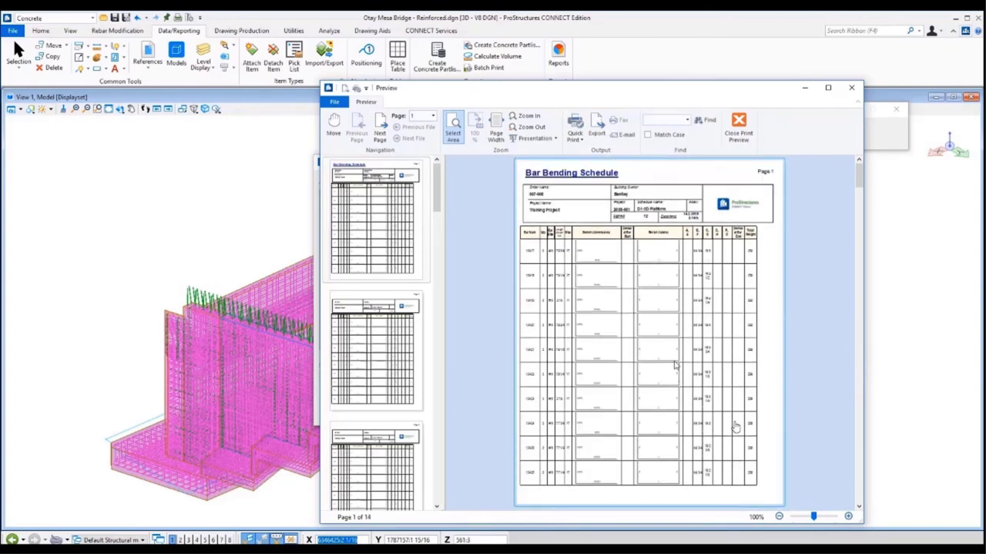
scroll(674, 365, down, 5)
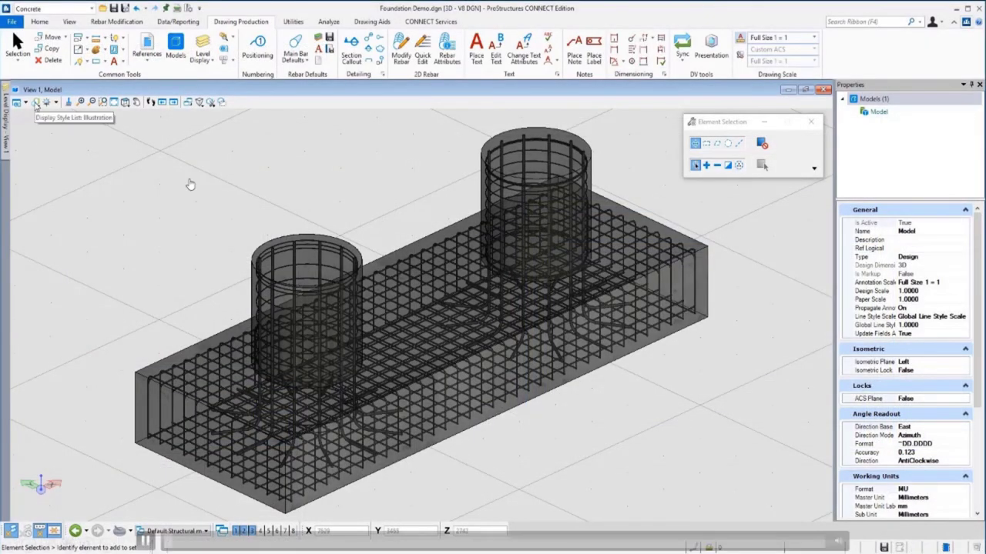
- Switch the Foundation Demo model view to the Transparent display style
click(35, 102)
mouse_move(201, 327)
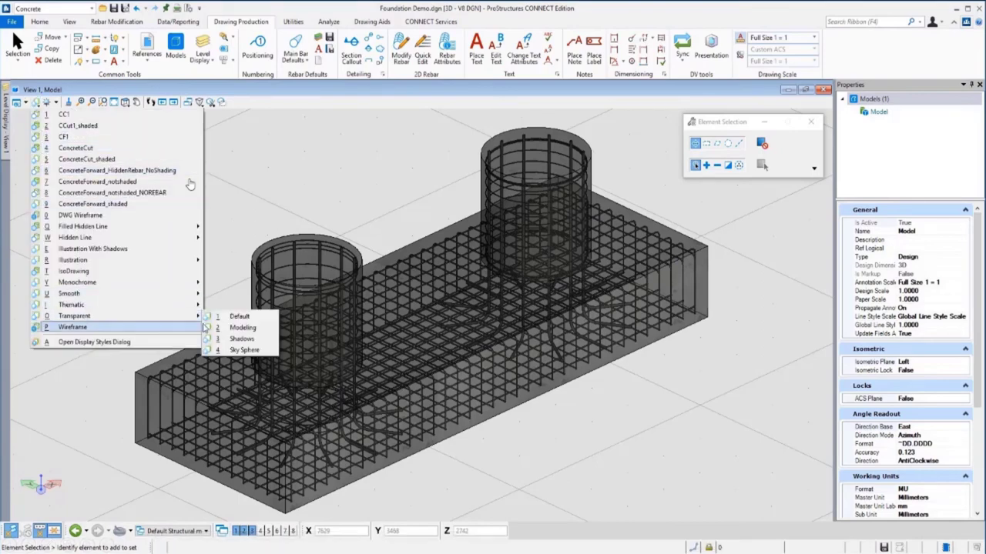
click(215, 319)
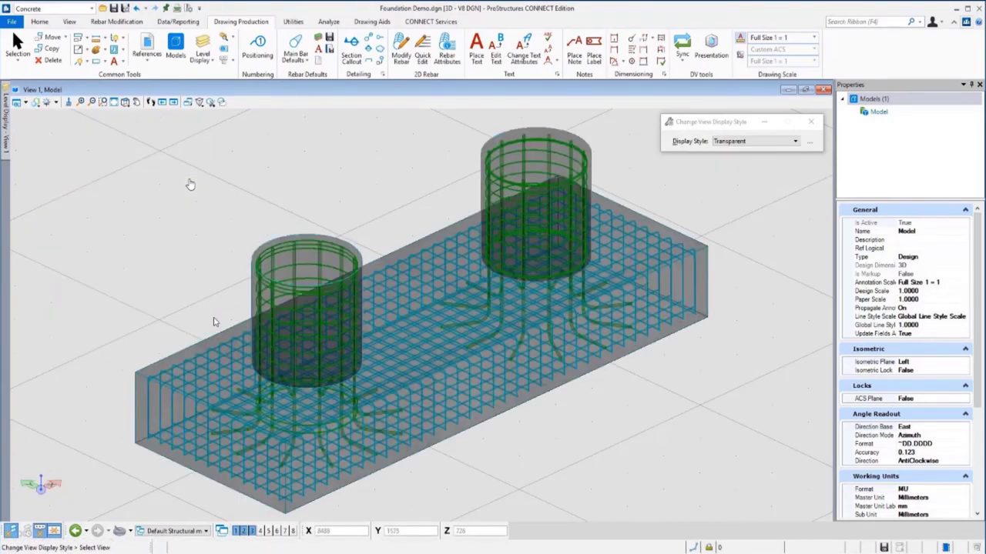
right_click(618, 421)
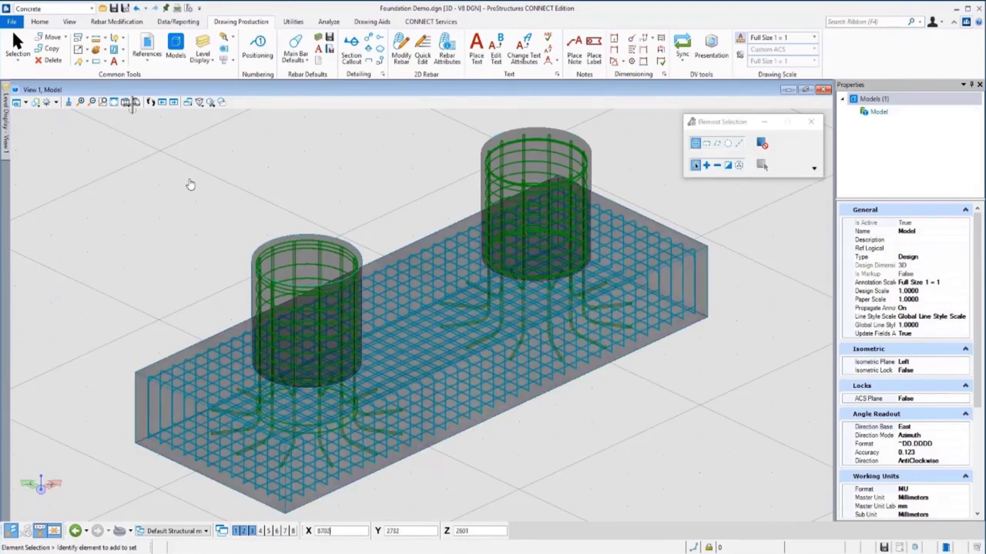
- In a top view, place a Concrete_Section_Metric section callout along the footing's front side, looking across its full depth
key(ctrl+t)
key(space)
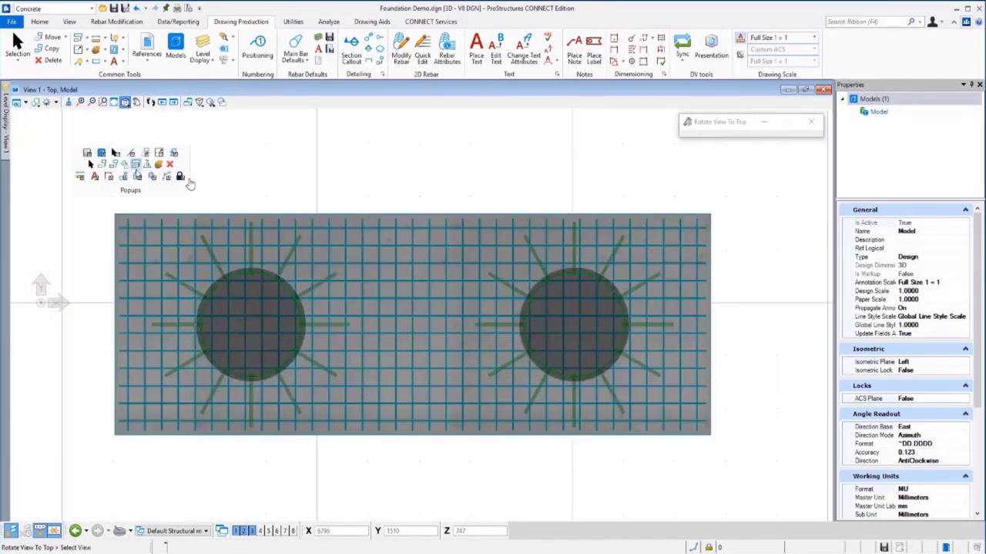
key(g)
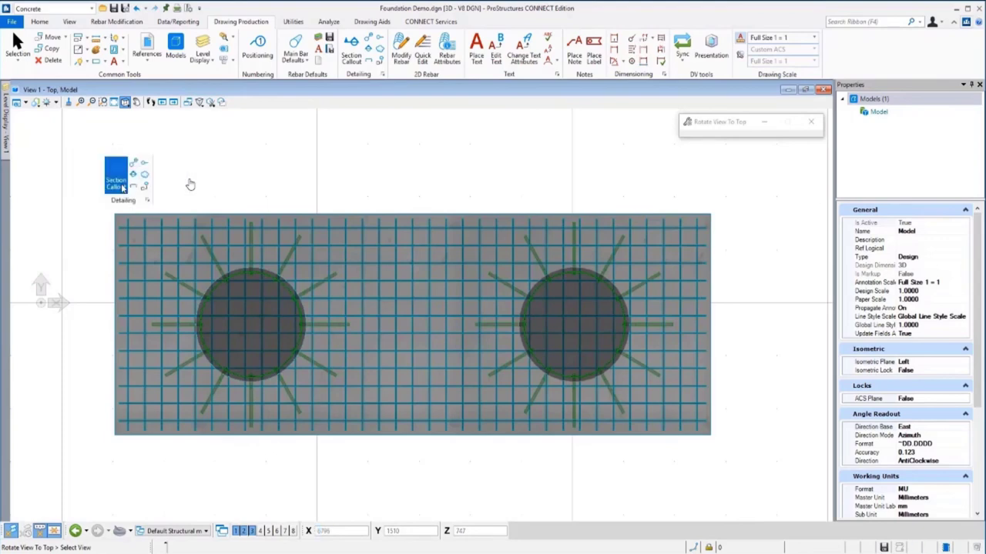
click(119, 178)
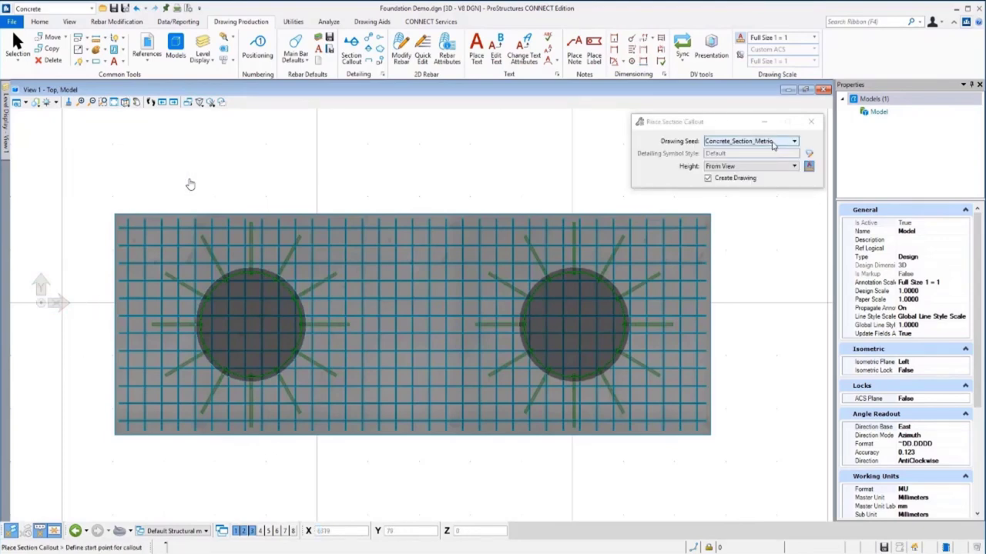
click(78, 454)
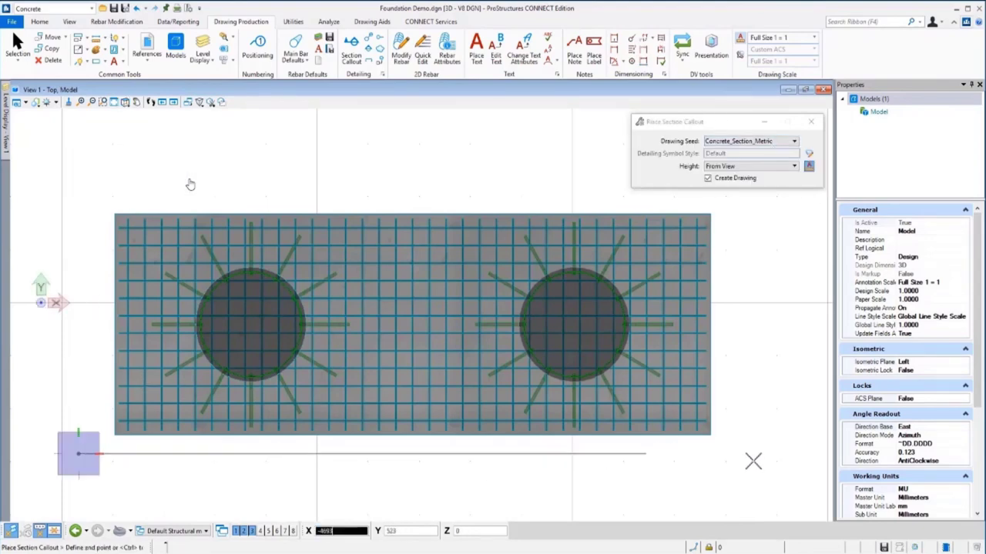
click(779, 454)
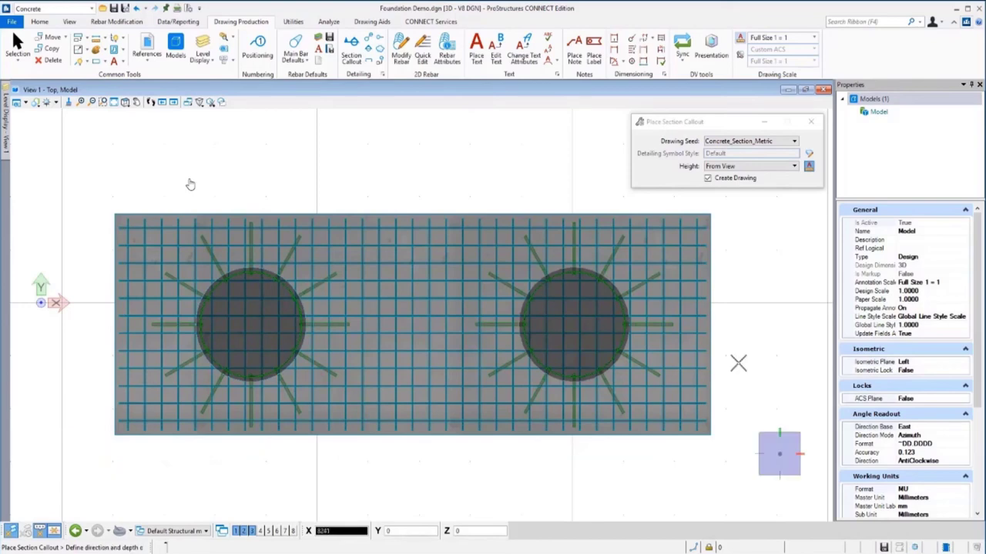
click(586, 208)
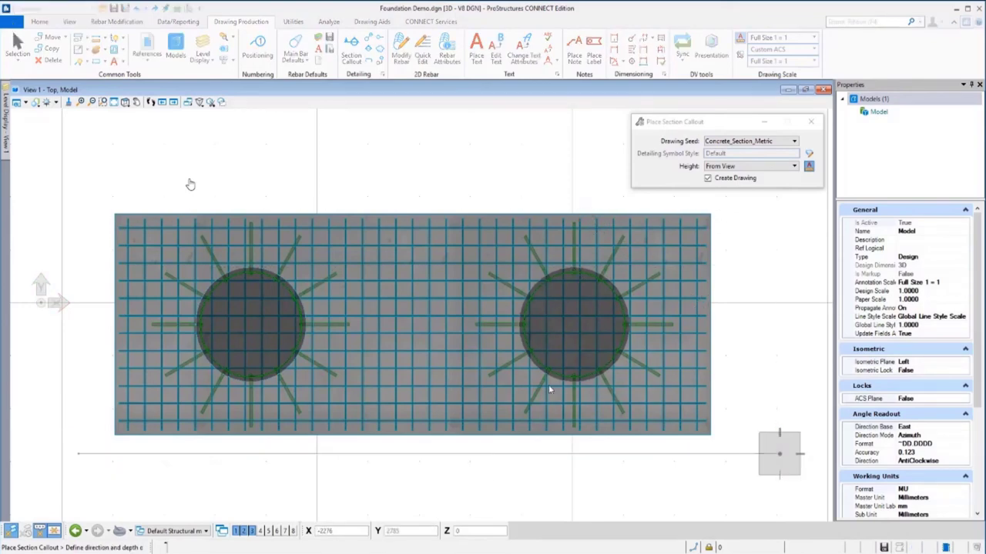
- Create and open the section drawing model at an annotation scale of 1:25
click(570, 299)
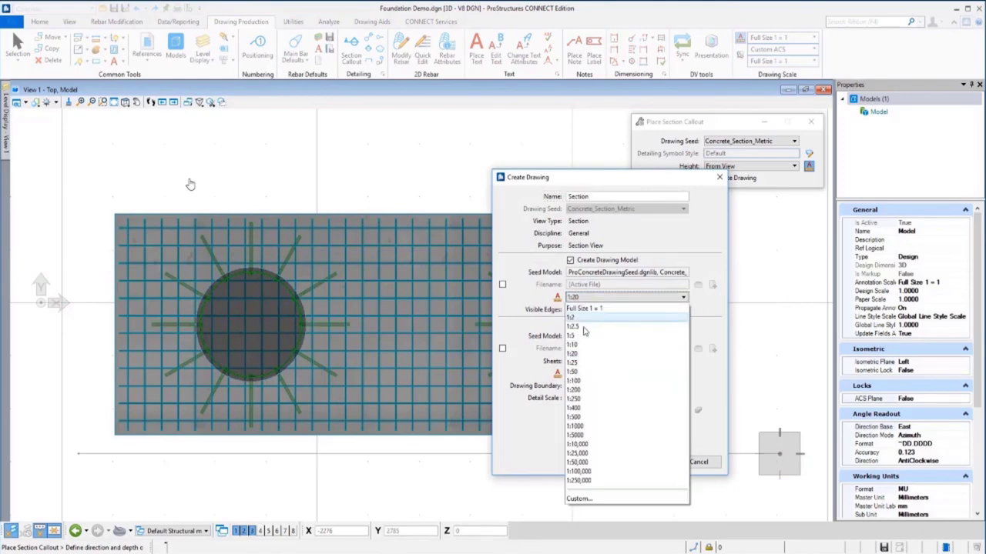
click(578, 353)
click(574, 326)
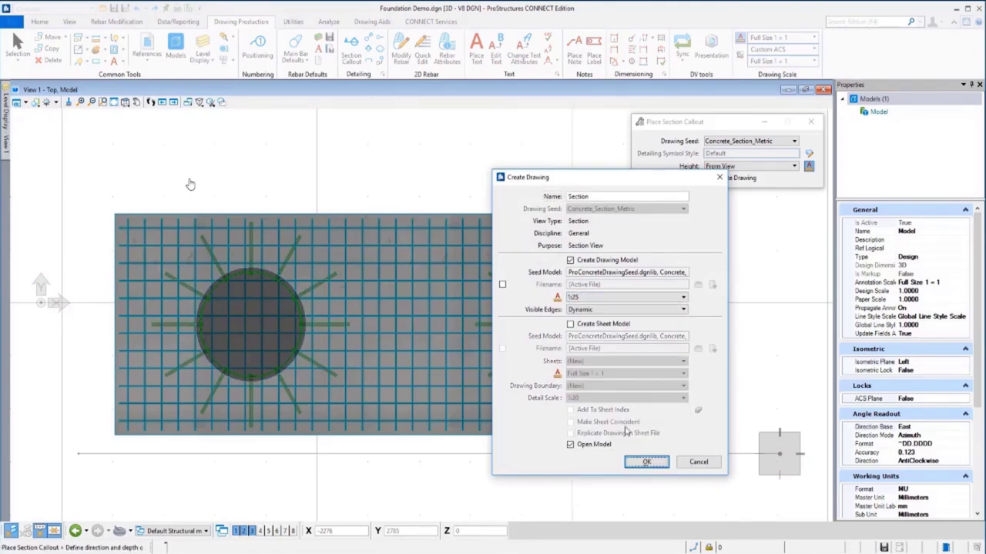
click(645, 465)
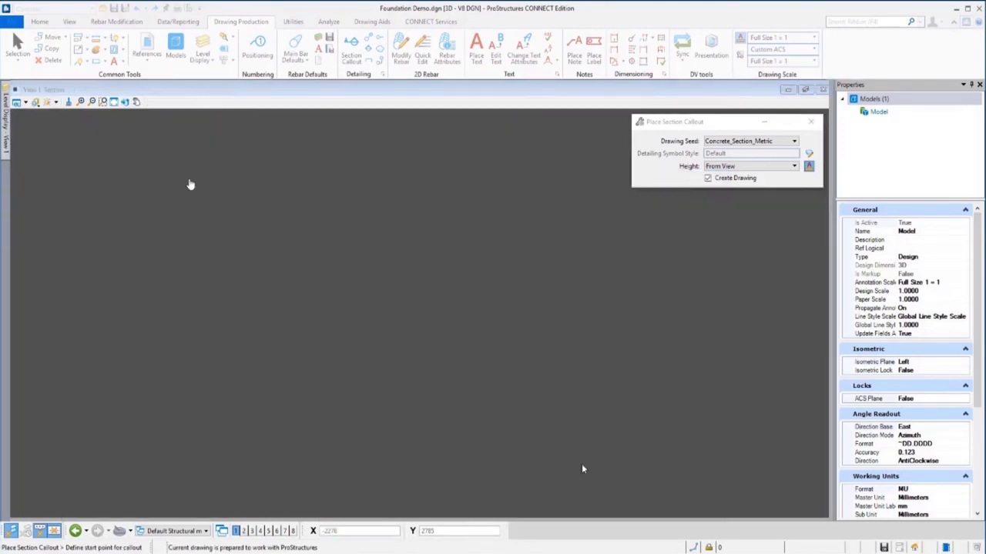
- Modify the footing's stirrup range to show a single representative bar instead of detailing all bars, and save it
click(401, 52)
click(418, 367)
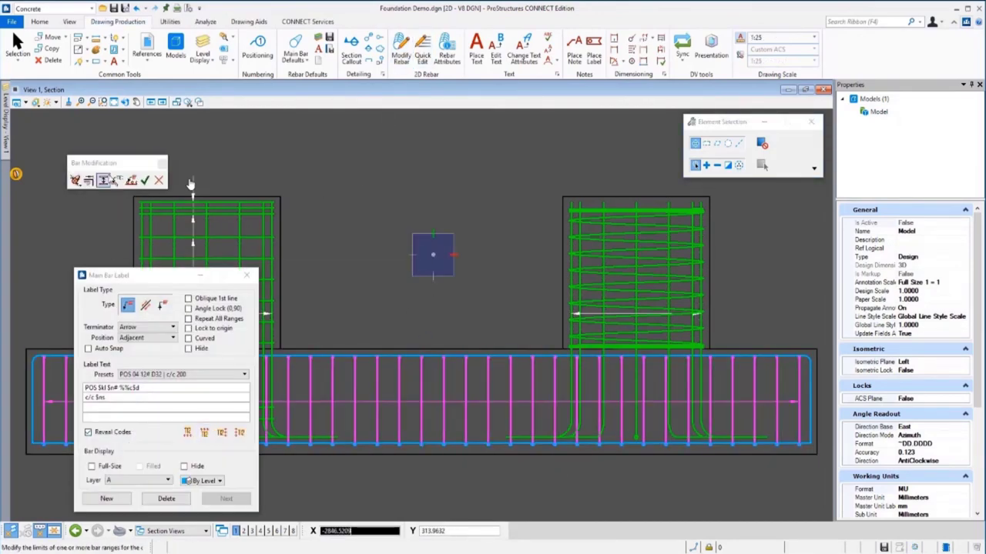
click(105, 180)
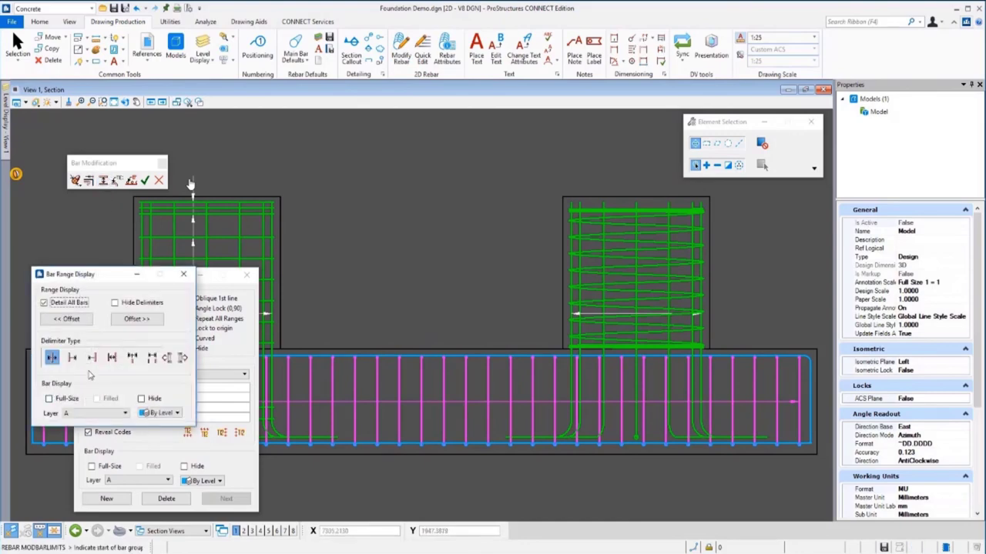
click(58, 305)
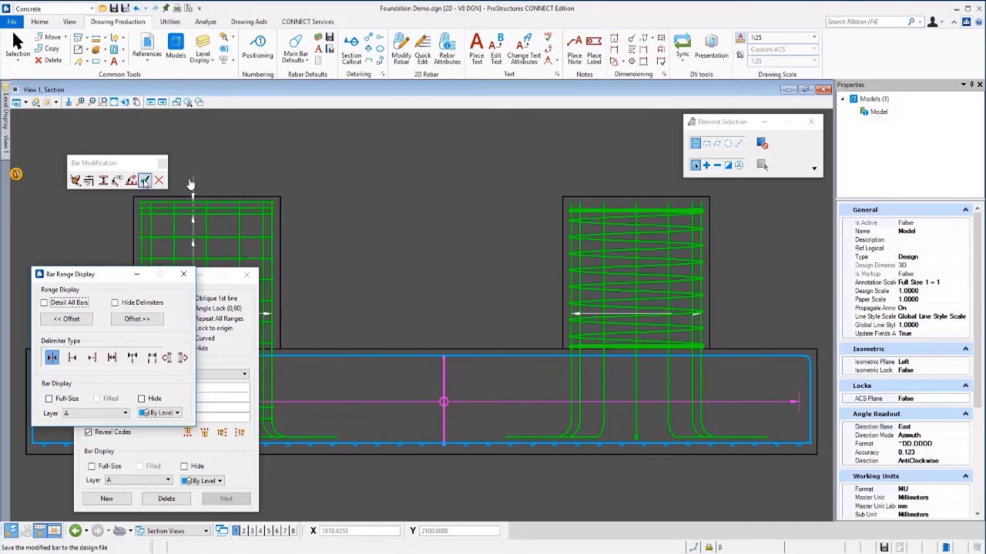
click(145, 180)
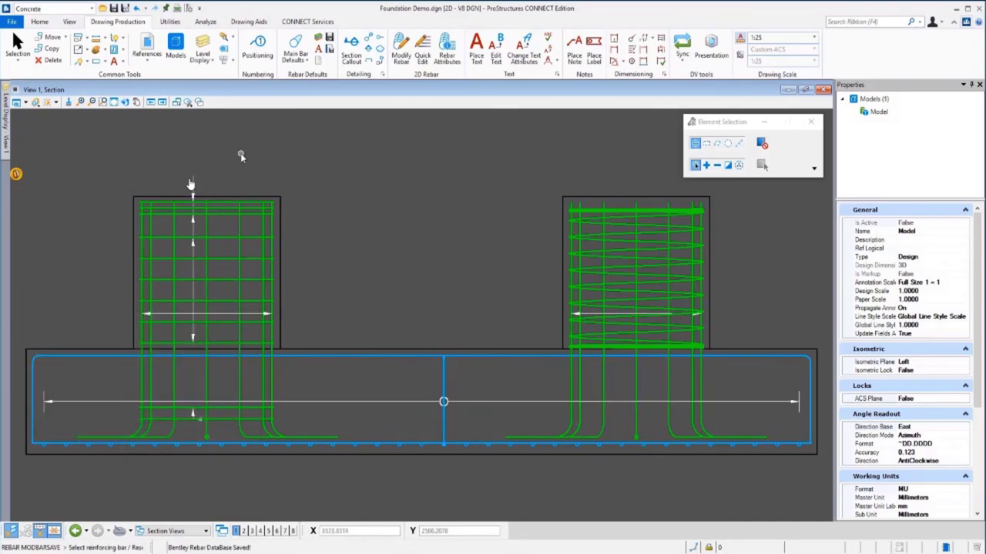
- Open the top stirrup group of the left pier for modification and shift its range line toward the pier's right side
click(192, 181)
click(191, 183)
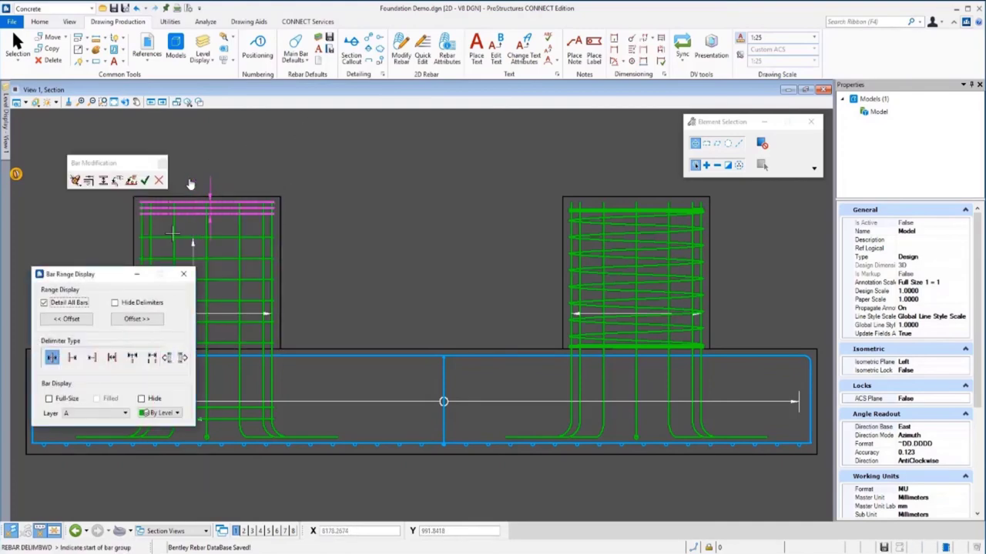
click(132, 357)
- Configure the top stirrups' main bar label with angle lock (0,90) and no terminator, keeping the POS 04 12# D32 | c/c 200 preset
click(129, 182)
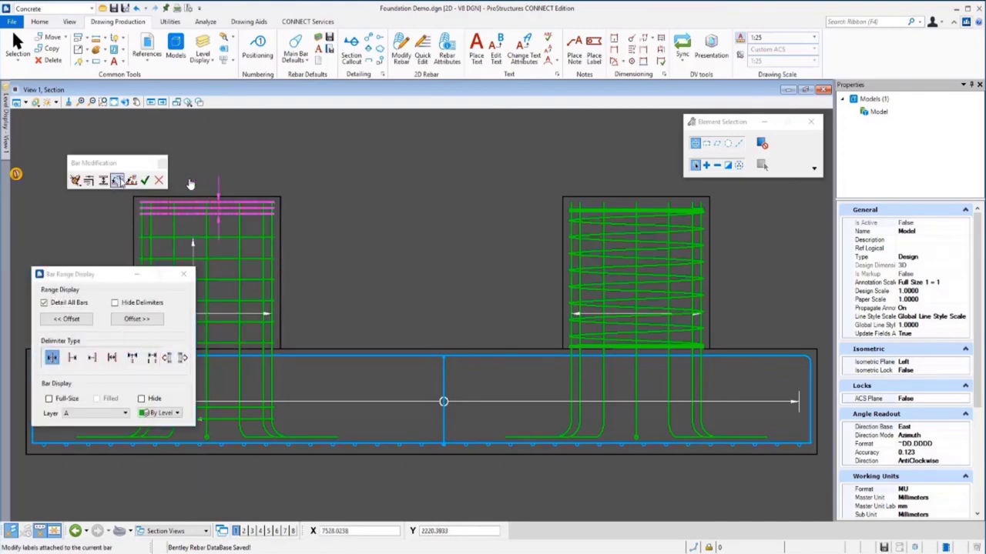
click(220, 309)
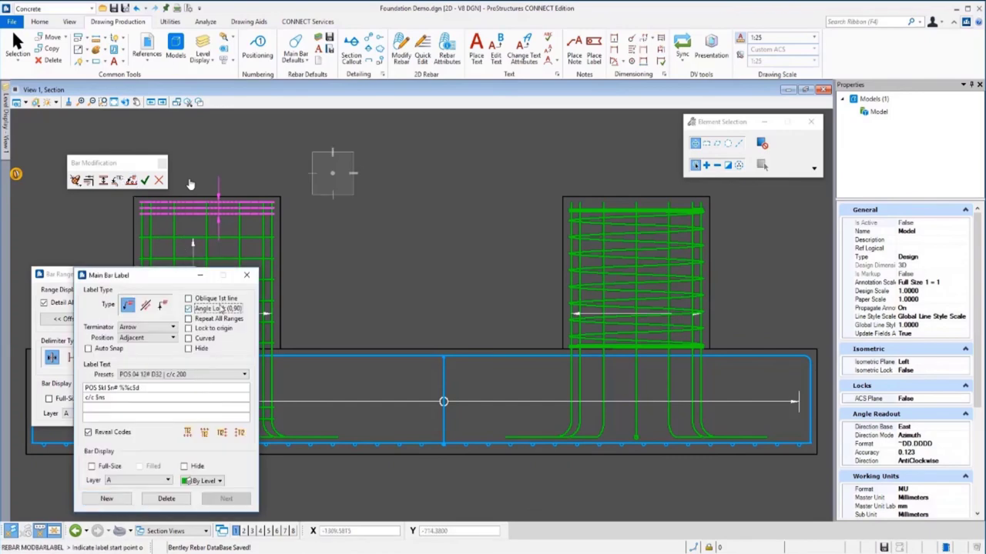
click(150, 327)
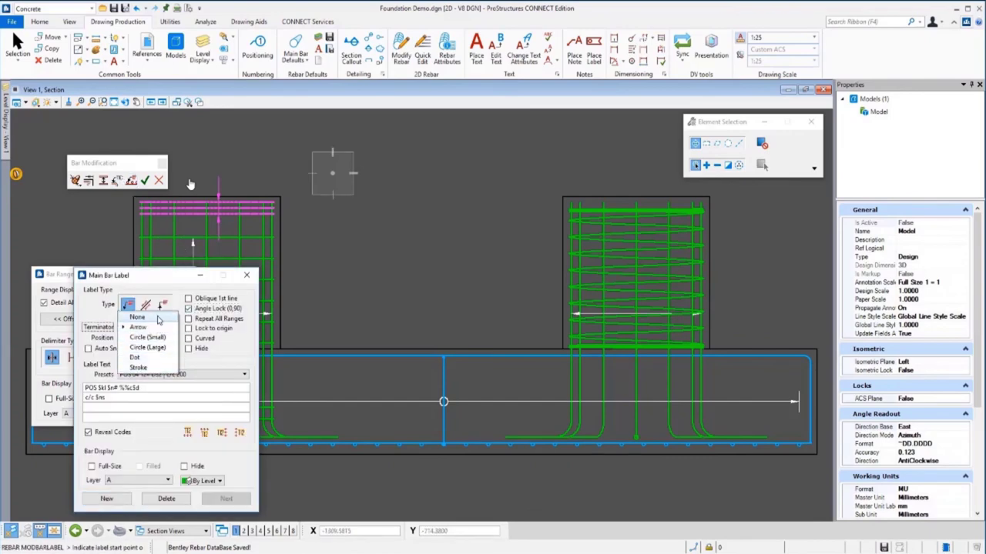
click(158, 318)
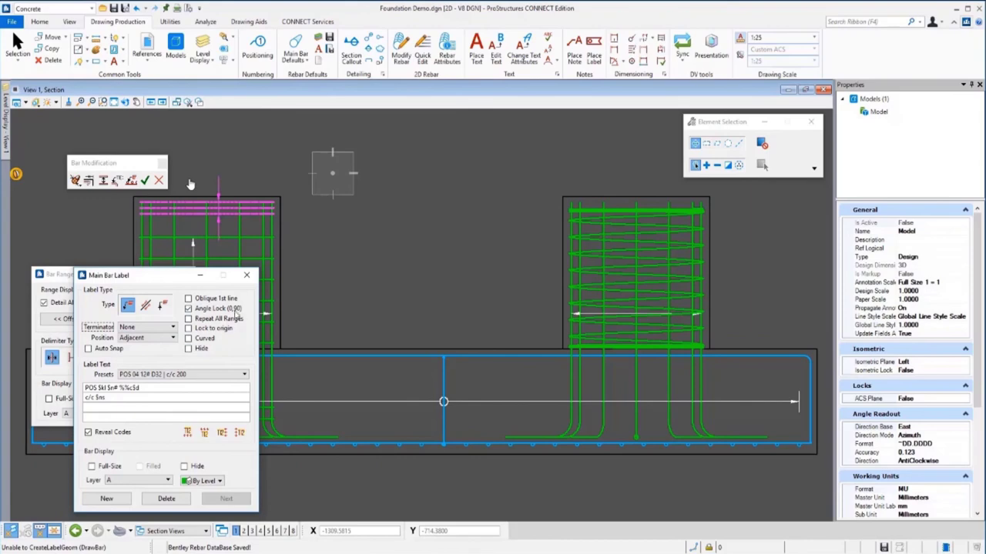
click(174, 376)
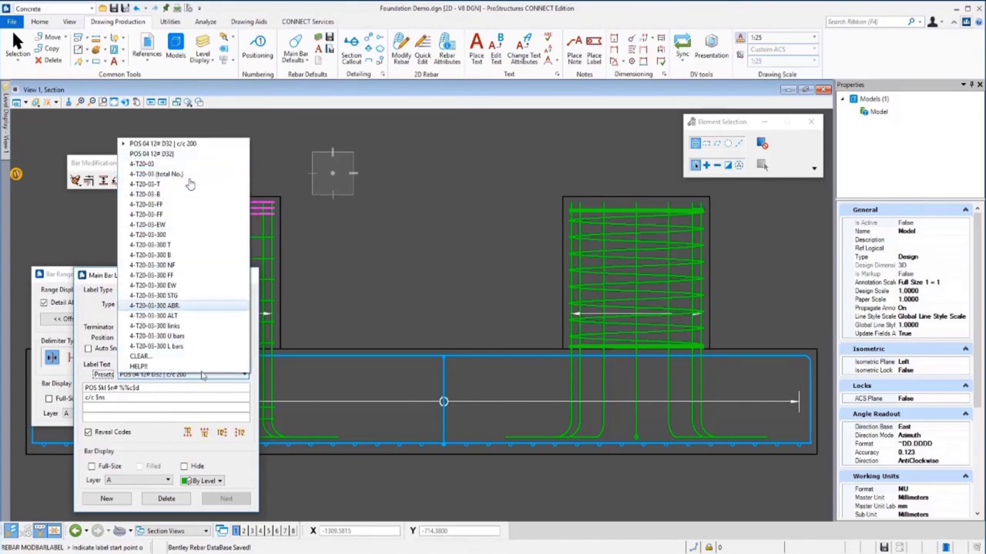
click(178, 398)
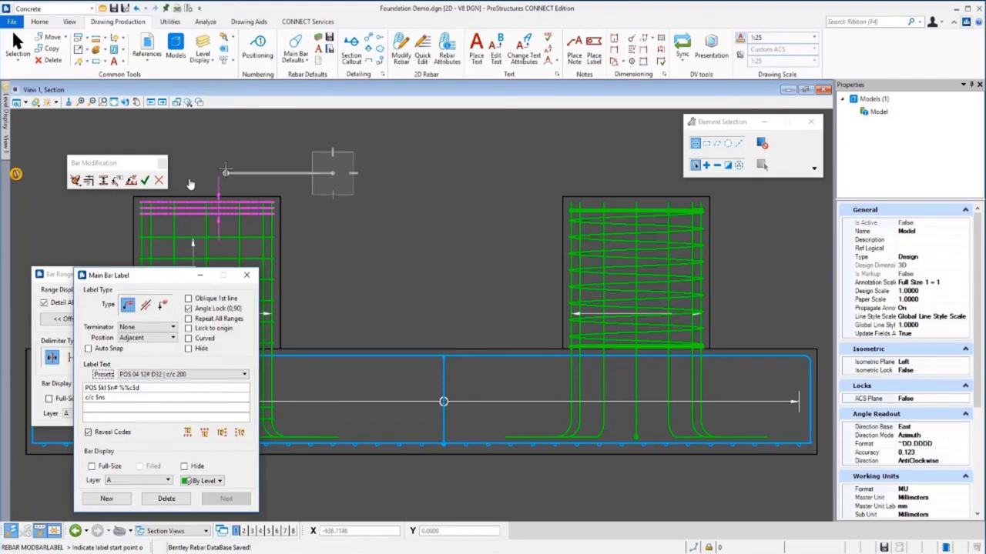
- Place the label with its leader from the top stirrups' range line to just above the left pier, and save the bar
click(219, 202)
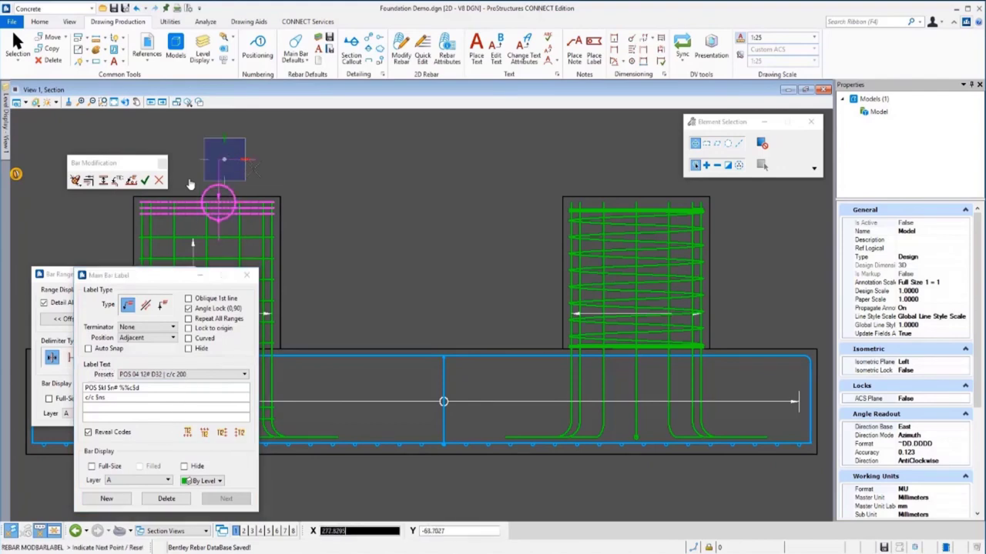
click(245, 160)
click(145, 181)
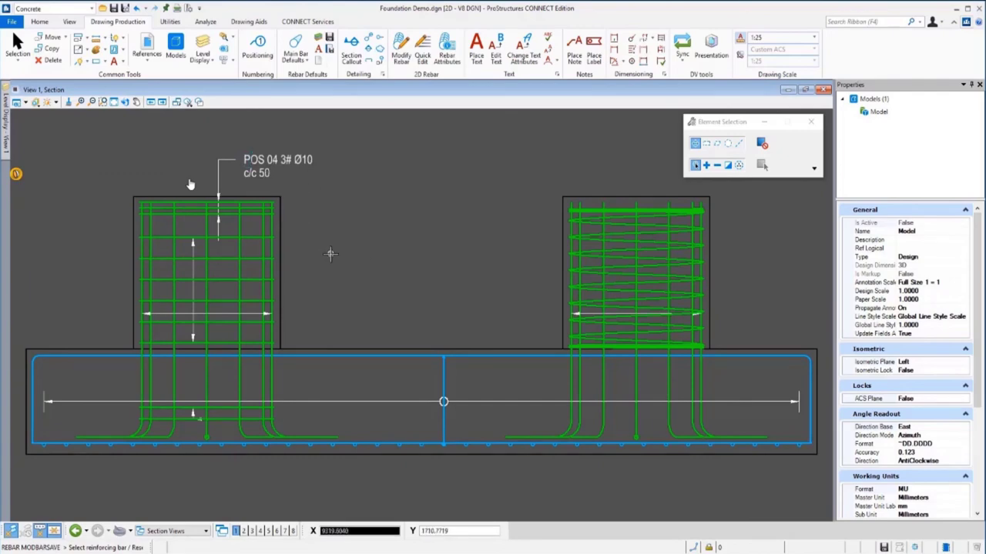
key(Escape)
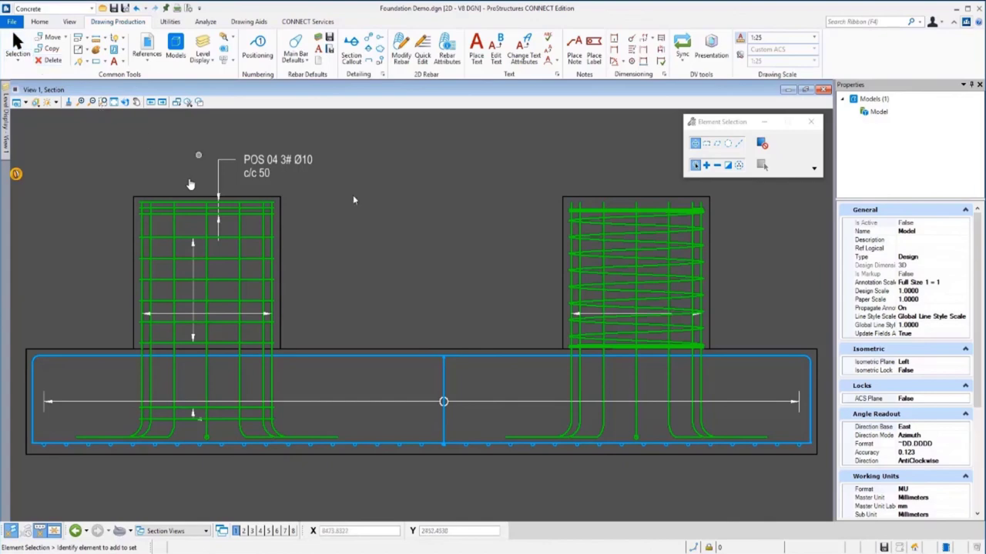
- Copy the top stirrups' label to the left pier's middle and bottom stirrup ranges, moving the copies above the pier and below the footing
click(422, 52)
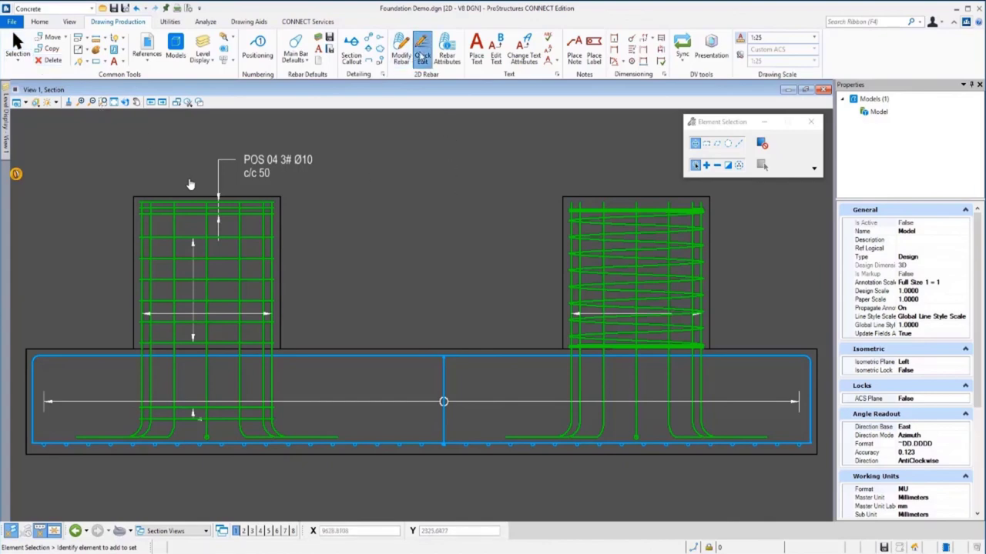
click(408, 147)
click(415, 179)
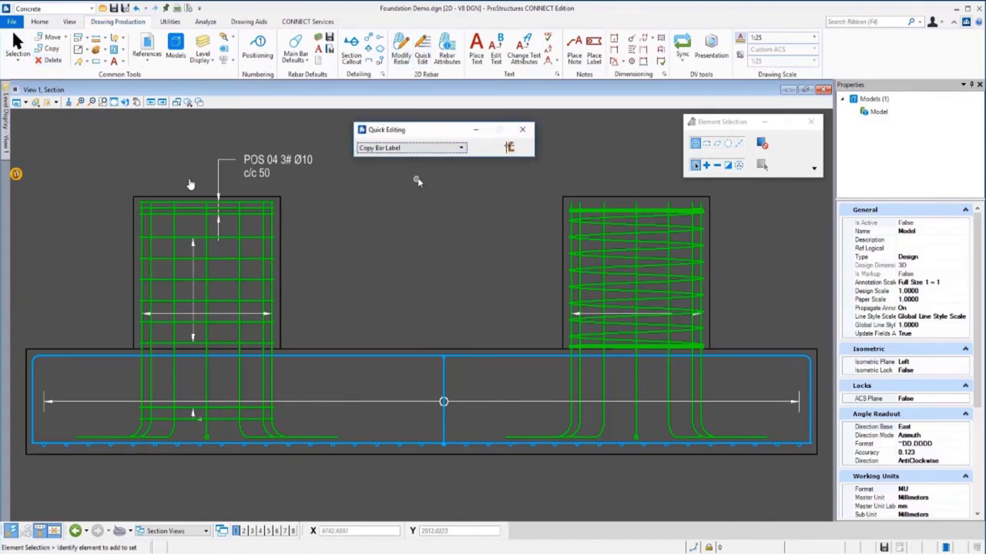
click(197, 412)
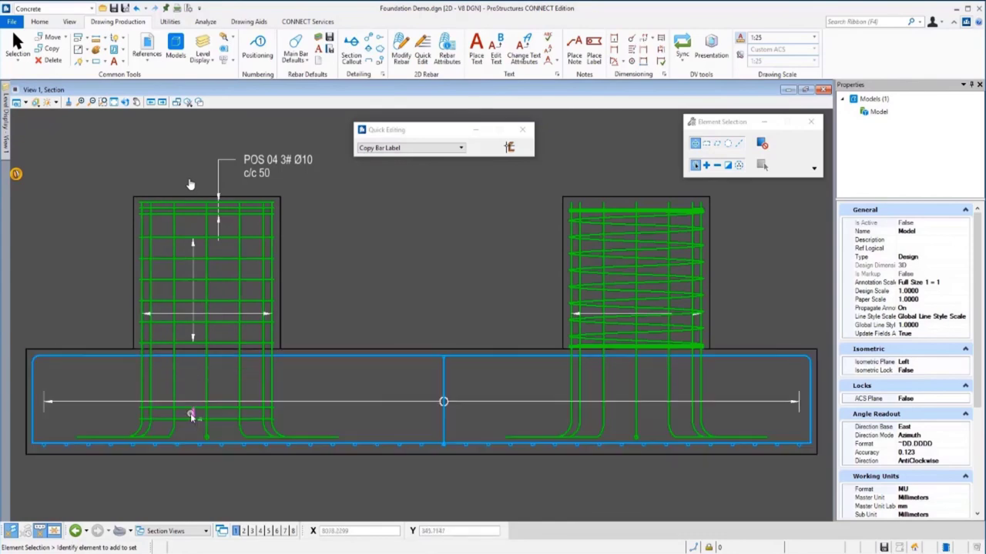
click(193, 262)
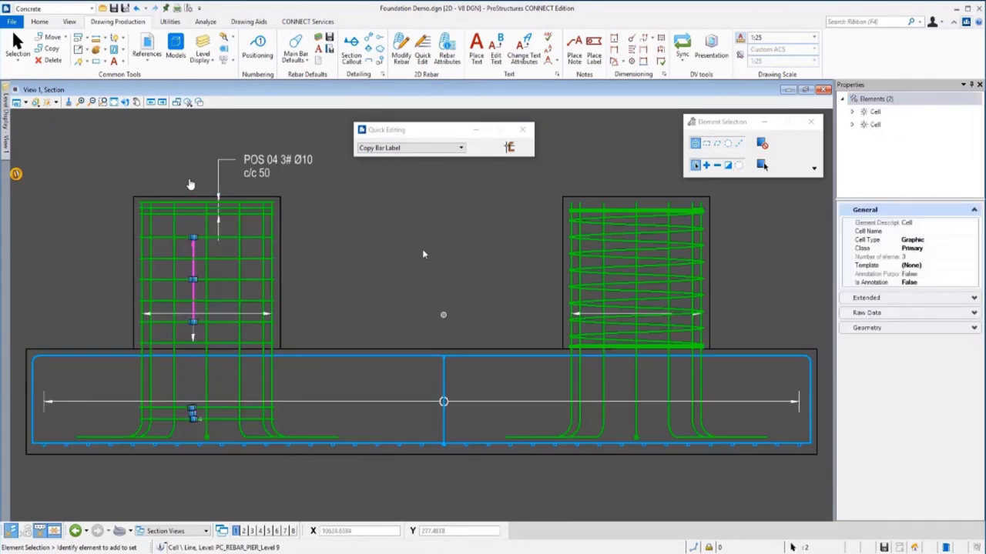
click(509, 147)
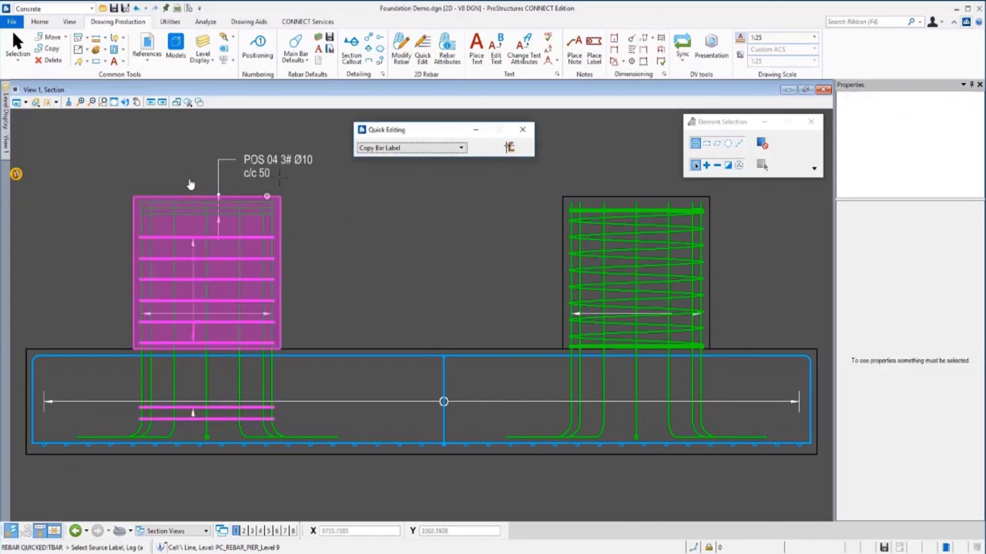
click(305, 182)
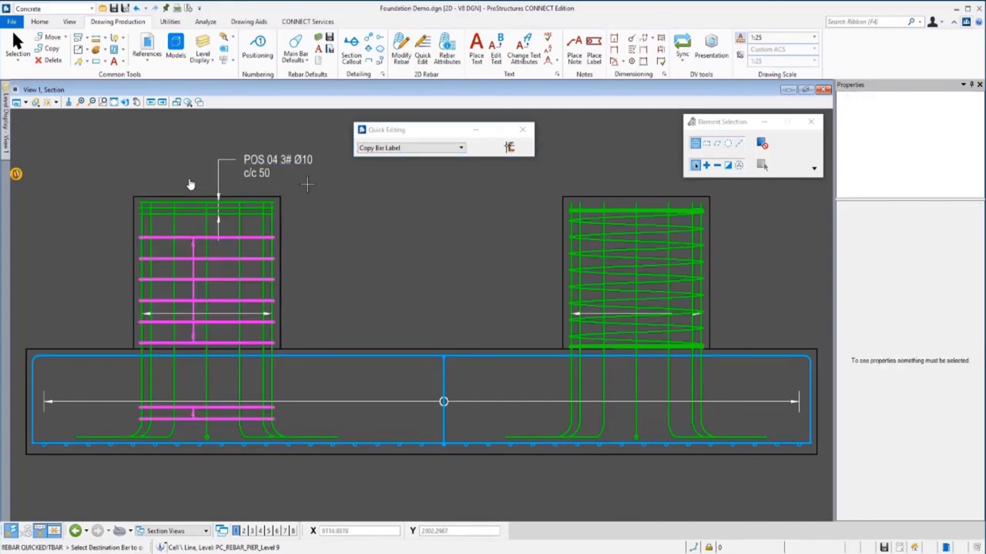
click(306, 184)
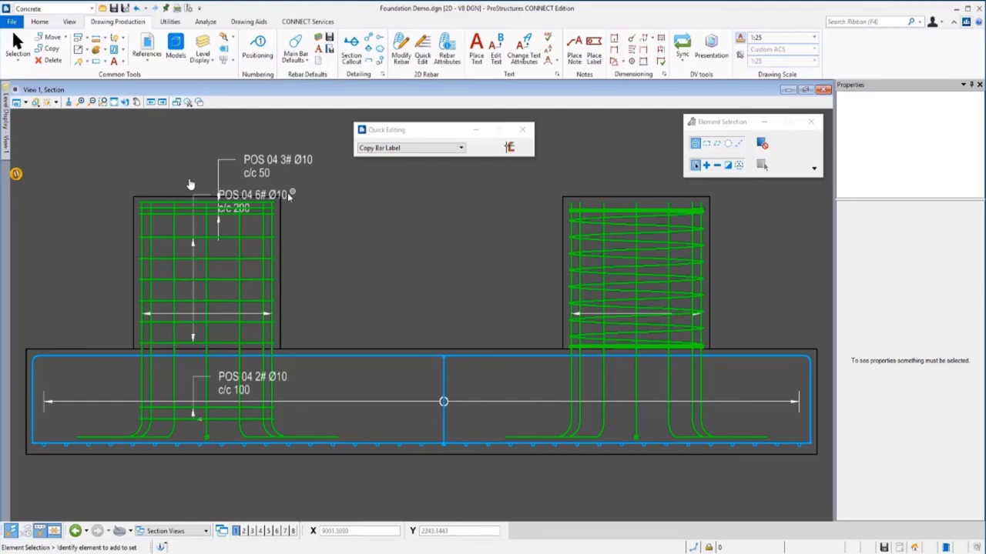
drag(287, 195, 279, 121)
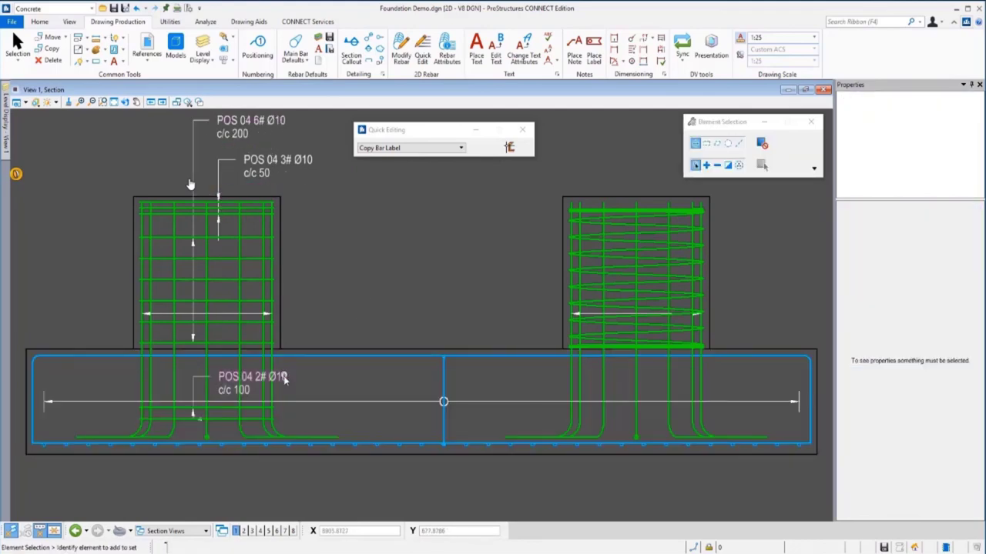
drag(284, 378, 282, 483)
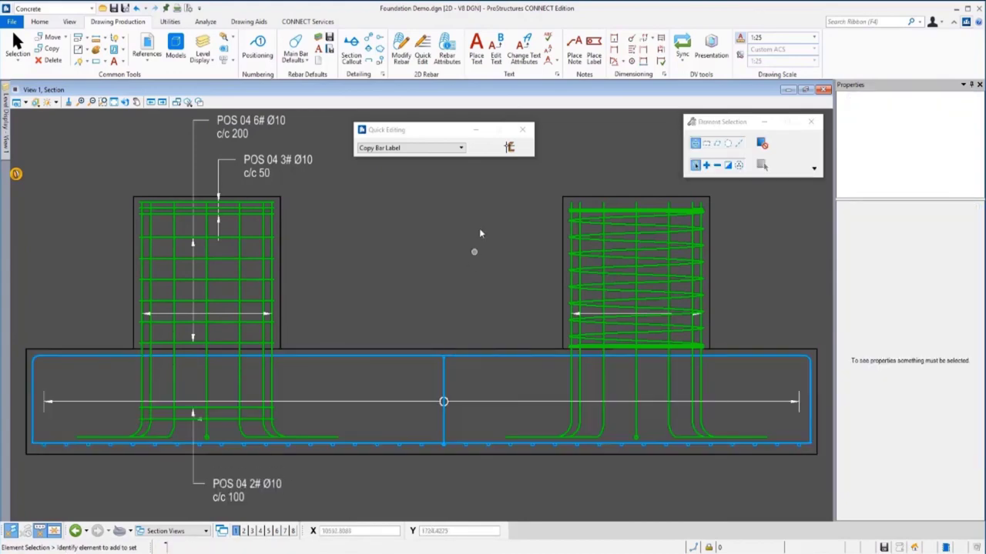
- Label the left pier's vertical bars using the POS 04 12# D32 preset without spacing, place the label beside the pier, and save the bar
click(401, 51)
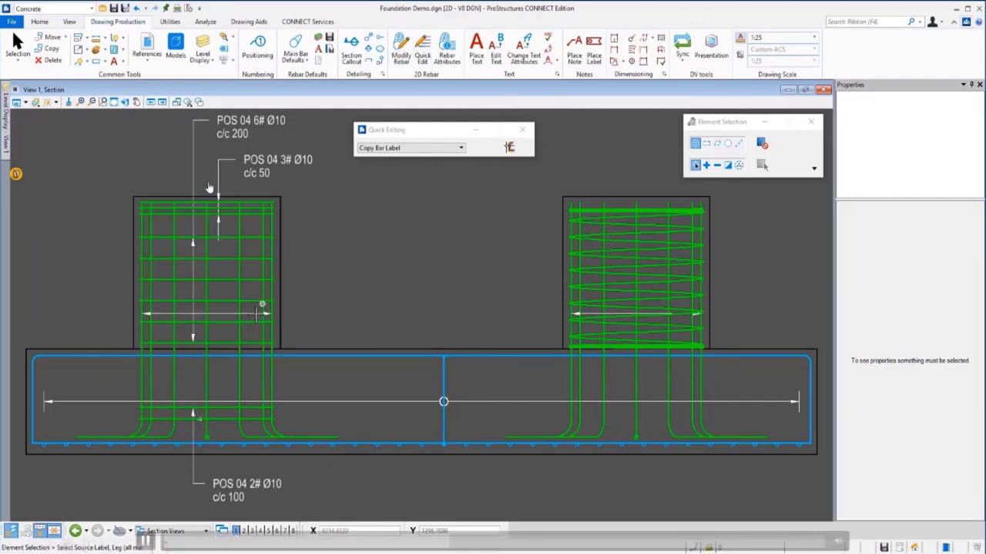
click(262, 308)
click(372, 277)
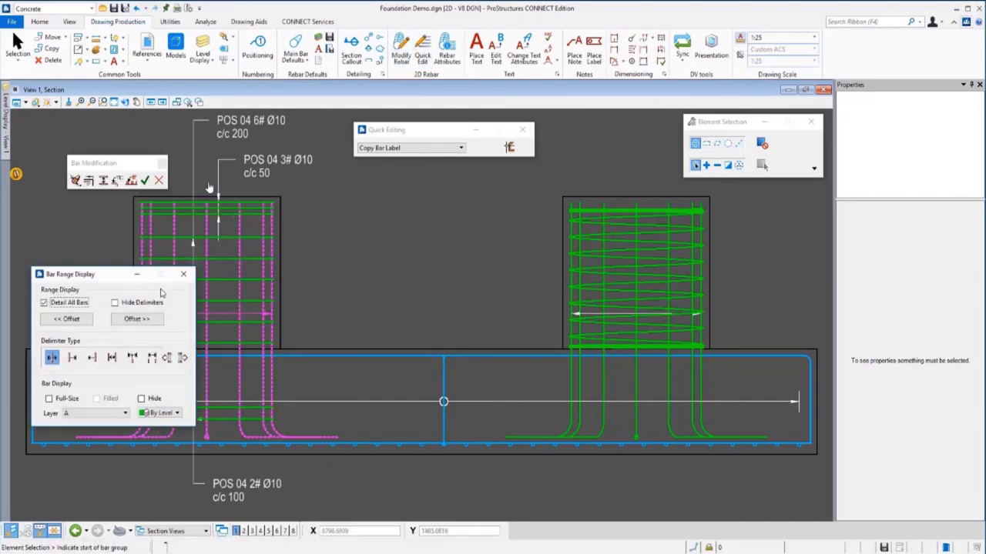
click(208, 188)
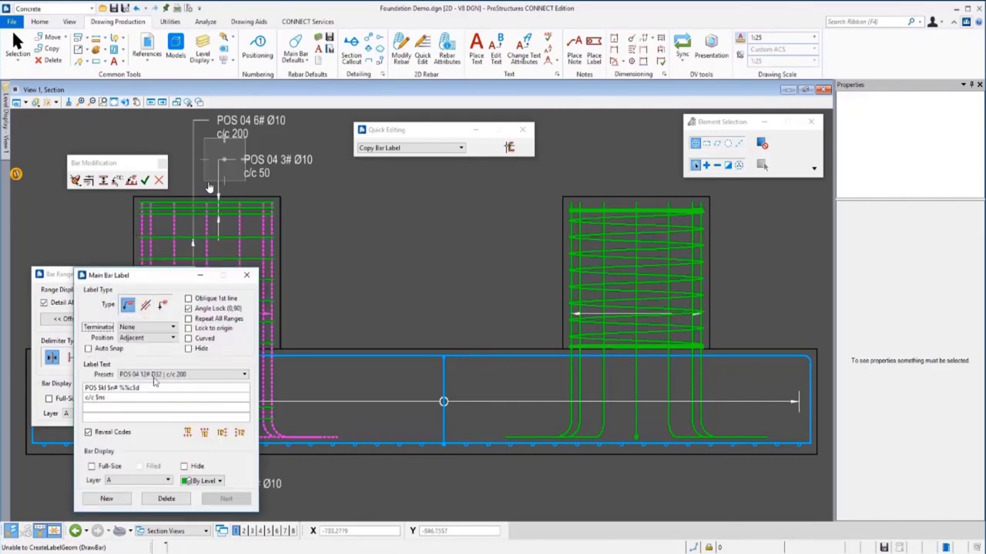
click(154, 375)
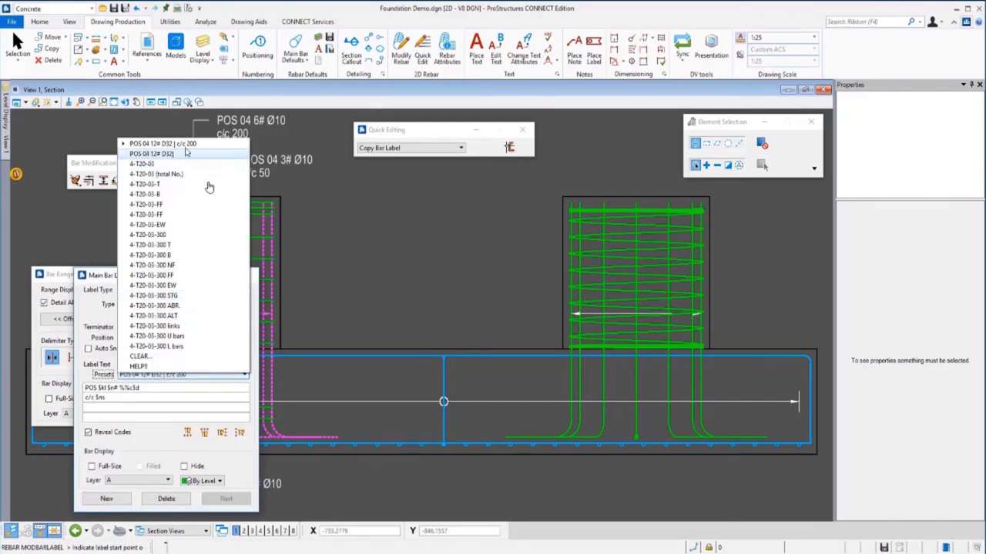
click(180, 158)
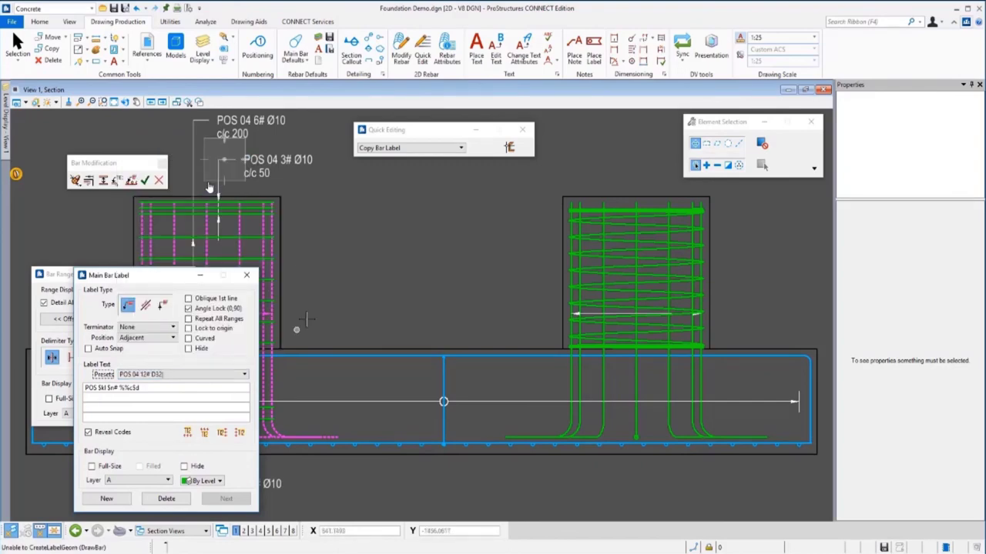
click(273, 312)
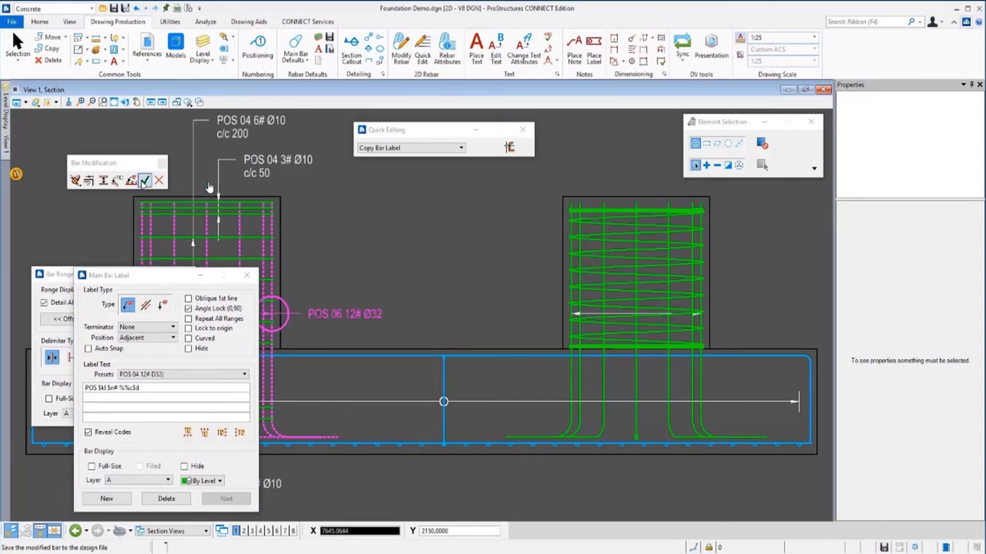
click(145, 180)
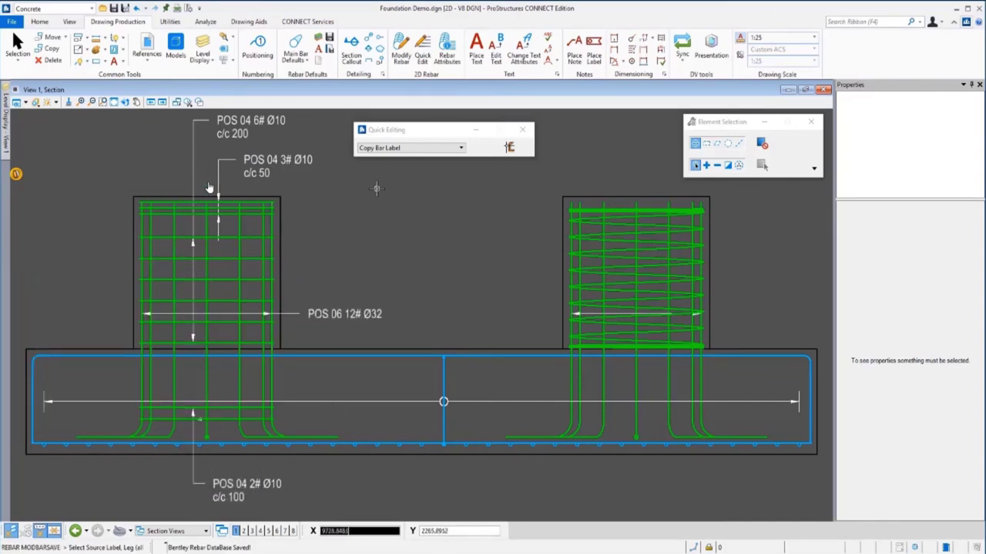
- Copy the left pier's vertical bar label to the footing's stirrup range and to the right pier's vertical bars
click(509, 147)
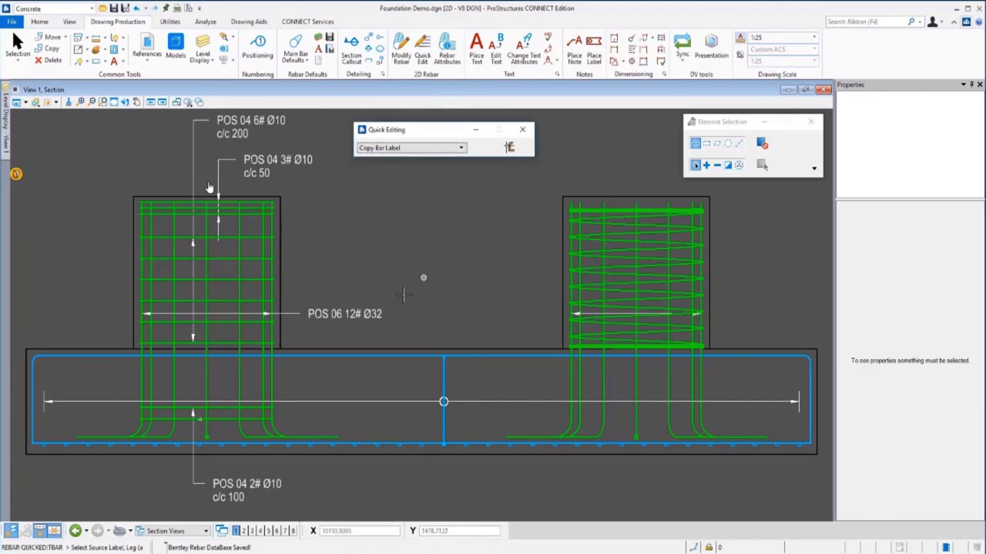
click(374, 313)
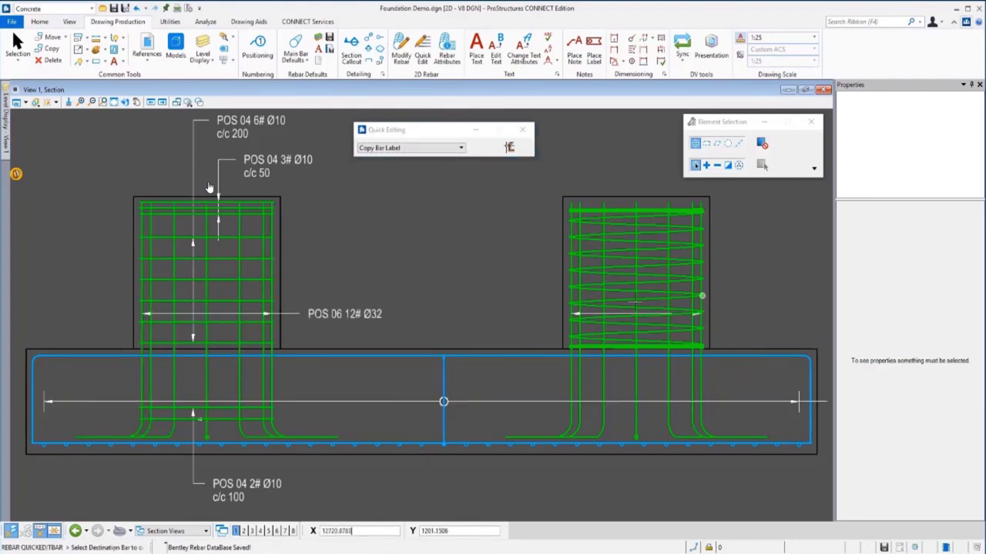
middle_drag(590, 313, 432, 269)
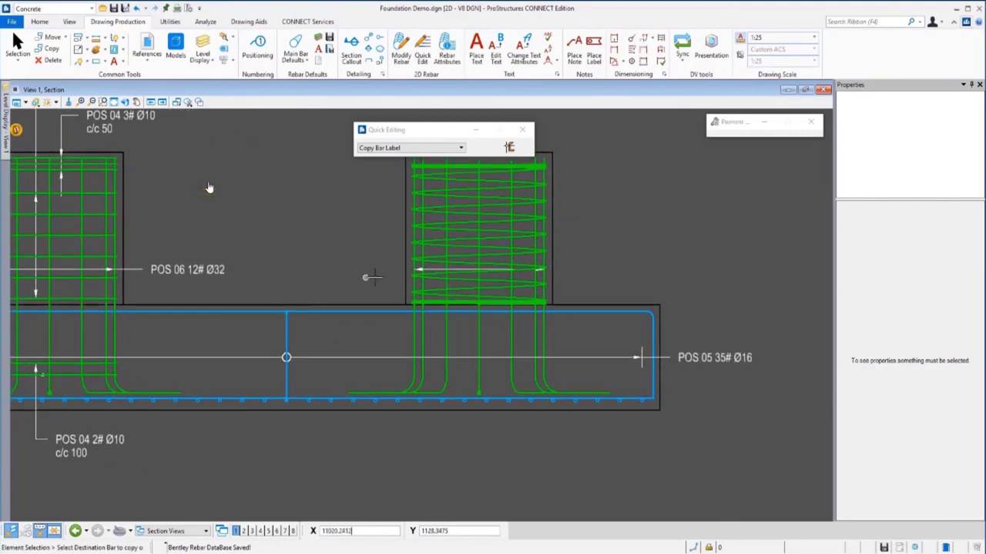
scroll(432, 270, up, 2)
click(433, 269)
scroll(324, 235, down, 2)
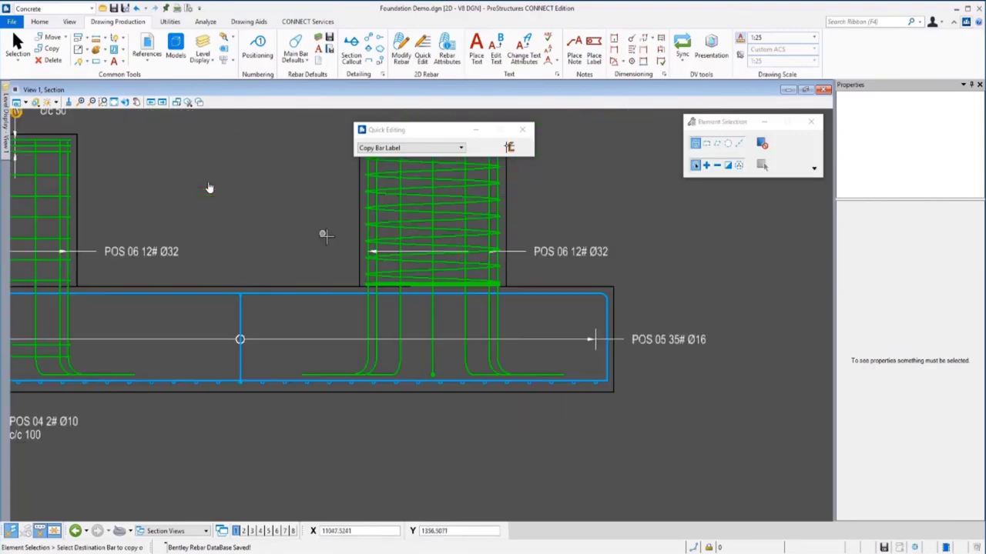
right_click(324, 235)
middle_click(326, 237)
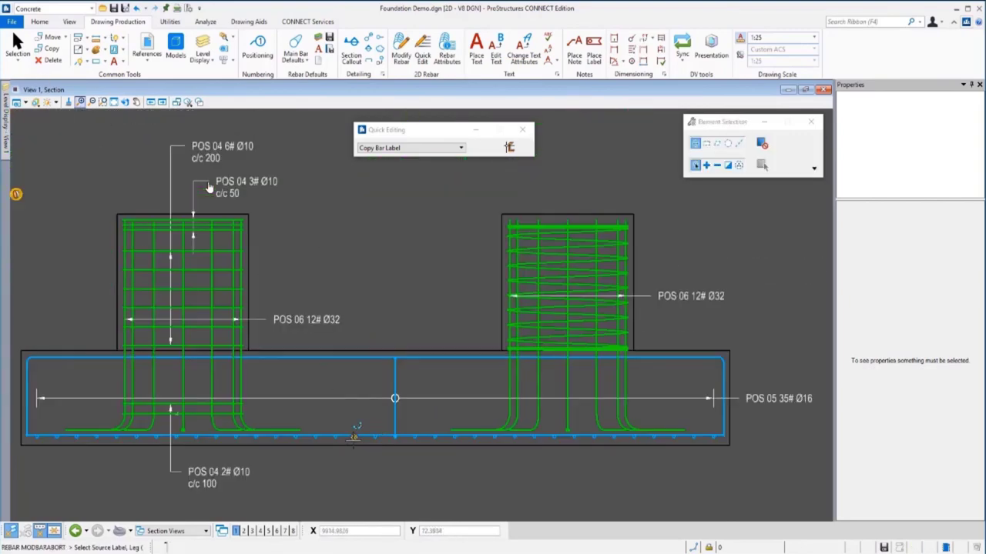
- Label the footing's bottom bar group with POS $kl $n# %%c$d and c/c $ns, save it, and move the POS 04 2# Ø10 label lower
click(310, 263)
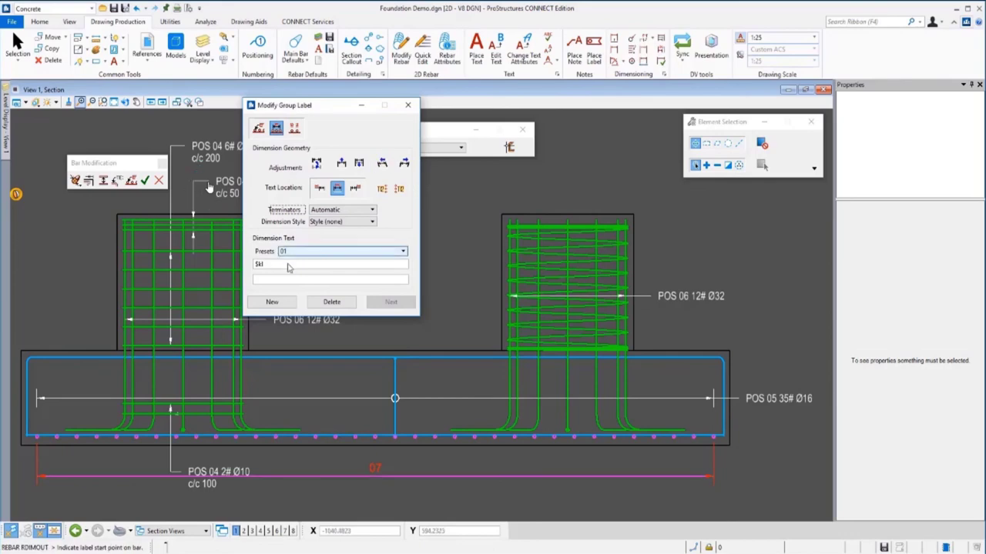
click(353, 252)
click(343, 264)
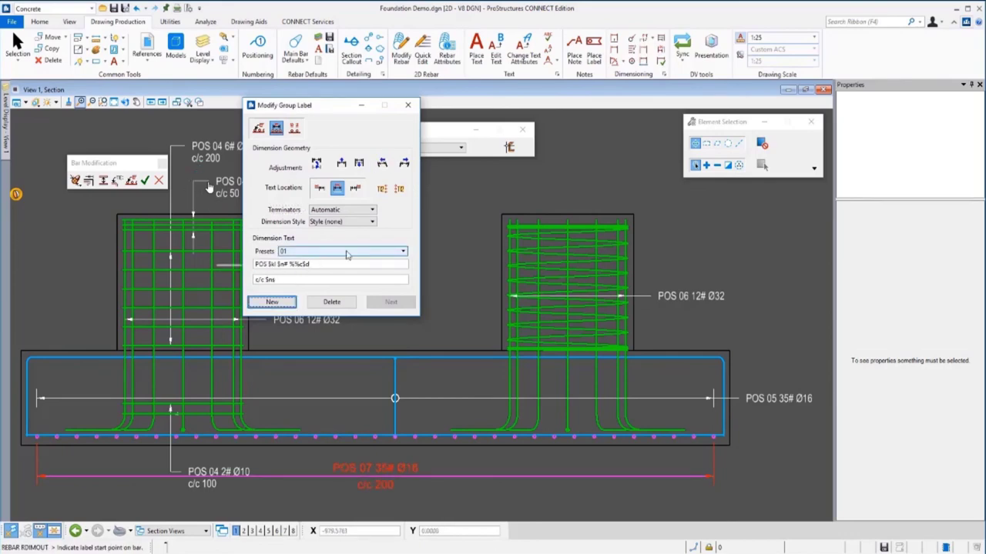
click(146, 181)
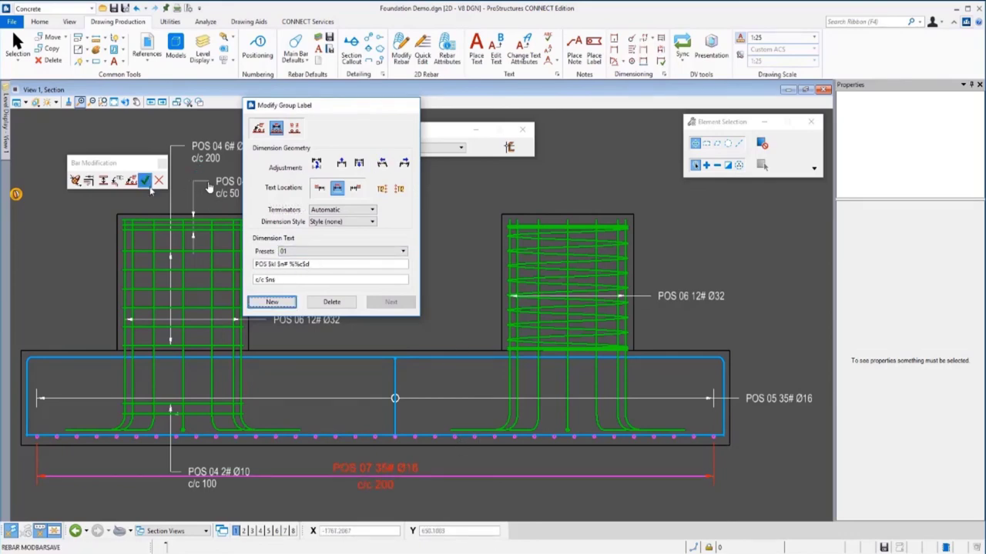
click(17, 45)
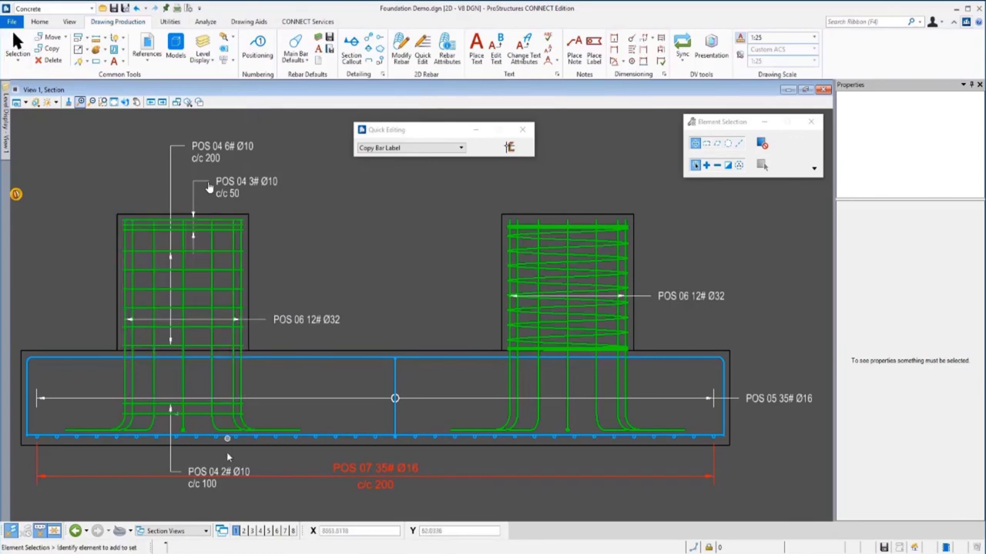
drag(228, 472, 228, 500)
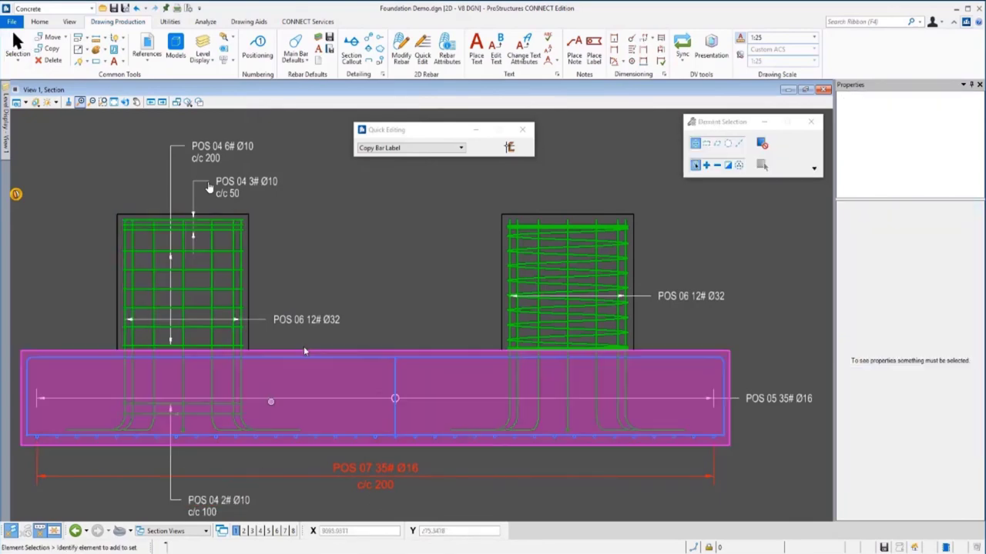
- Label the right pier's spiral bar with an arrow leader and the POS 04 12# D32 preset without spacing, placed above the pier, and save it
double_click(374, 363)
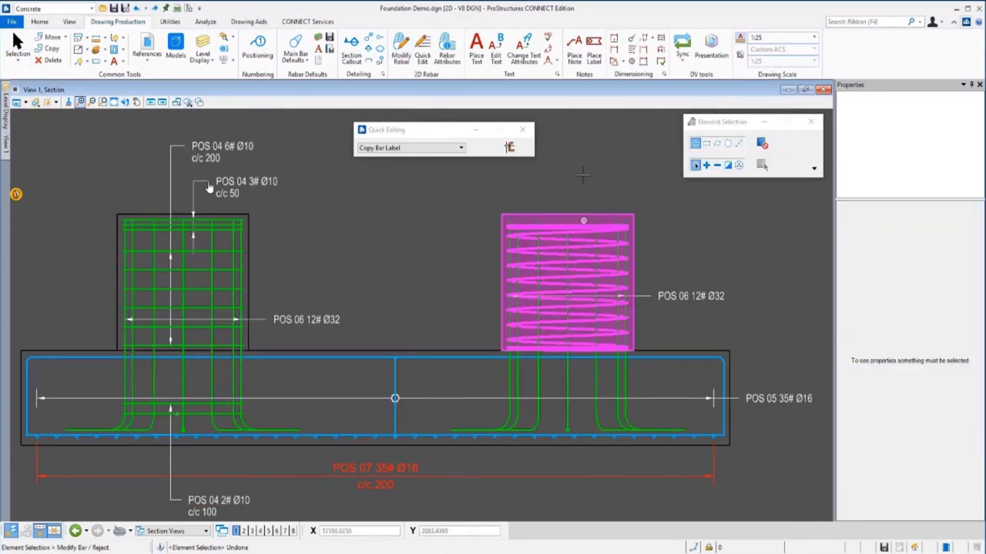
click(582, 176)
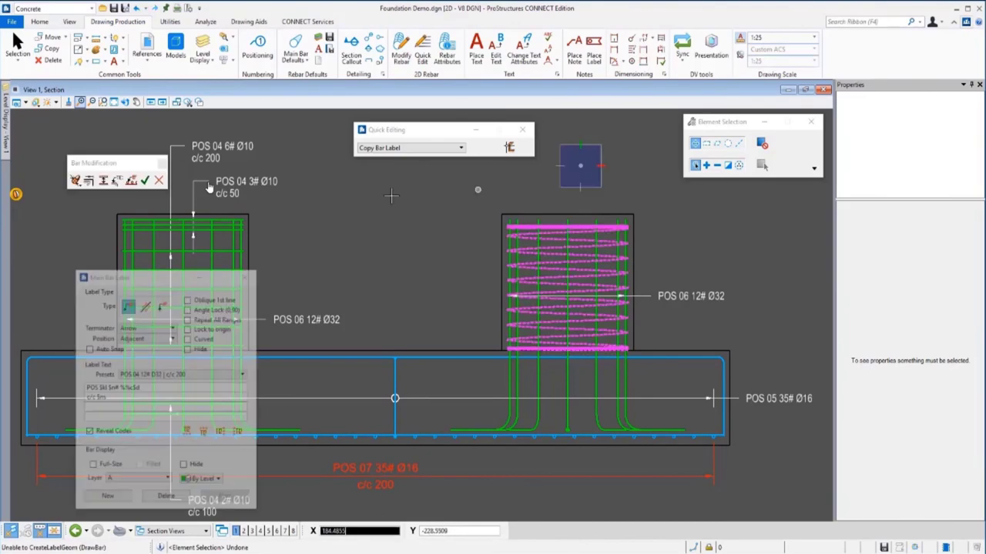
click(148, 373)
click(162, 145)
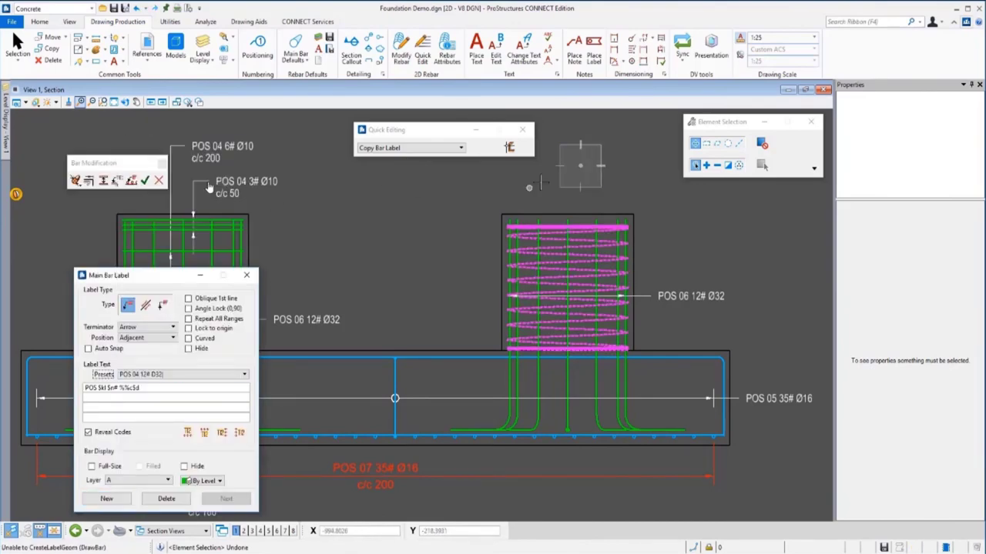
click(585, 223)
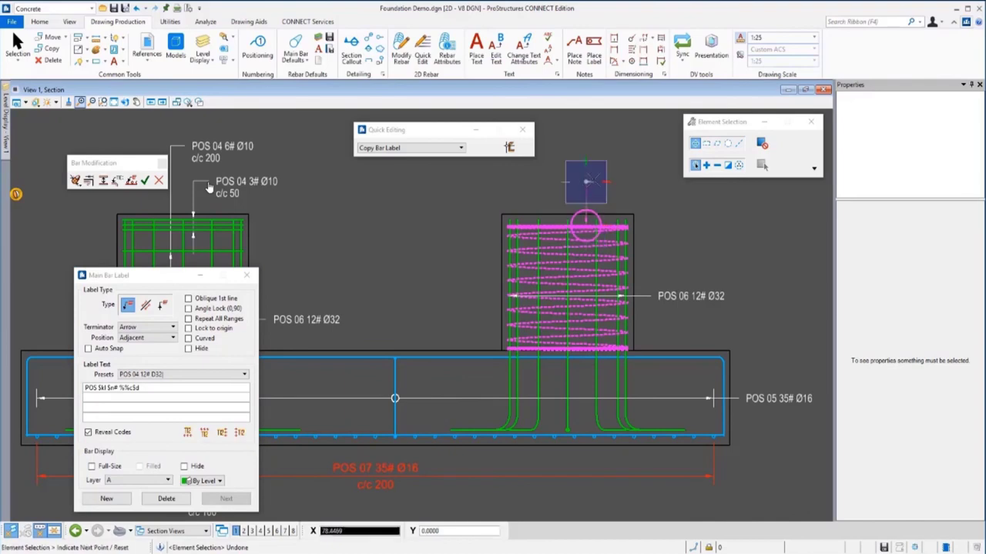
click(585, 182)
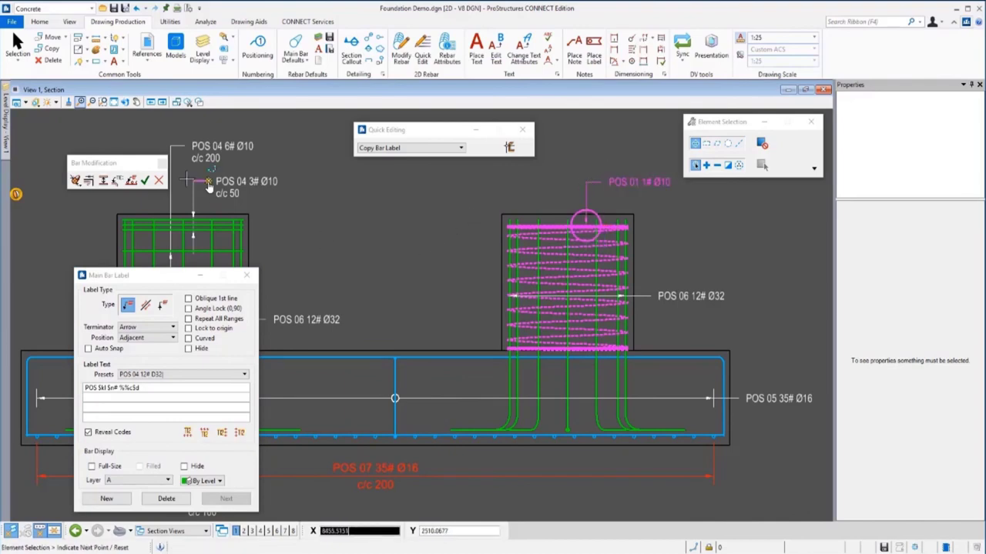
right_click(146, 181)
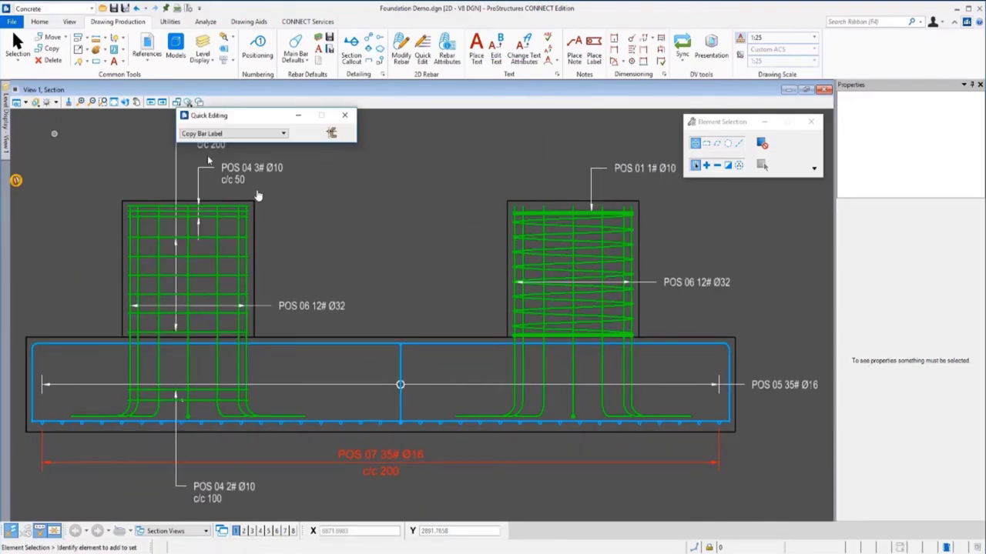
- Copy the right pier's spiral bar label to the footing's main longitudinal bar
click(331, 134)
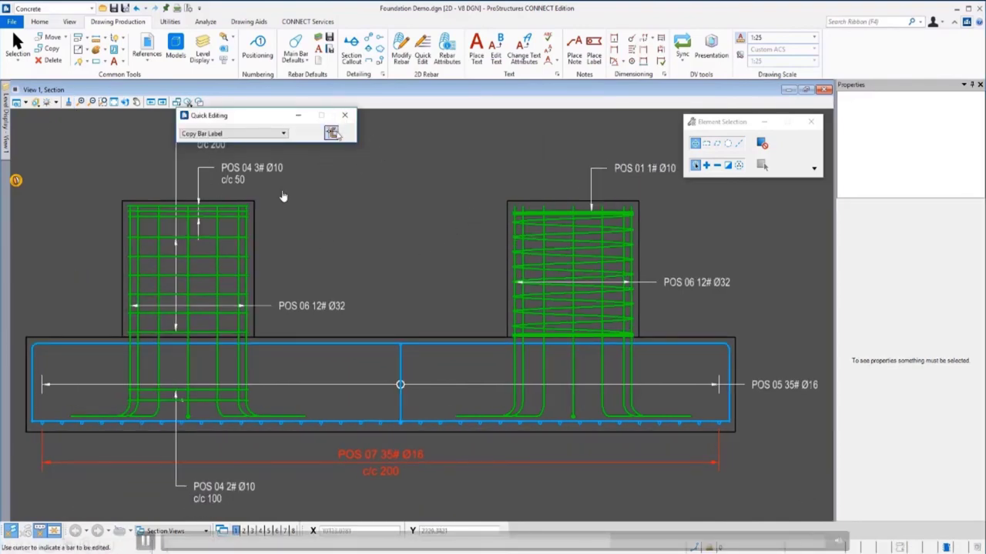
click(616, 171)
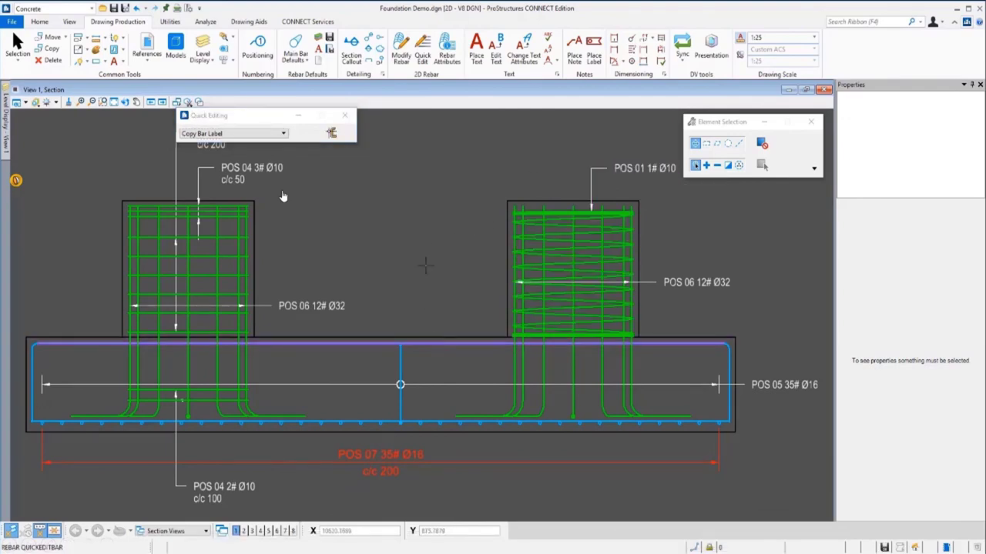
click(44, 420)
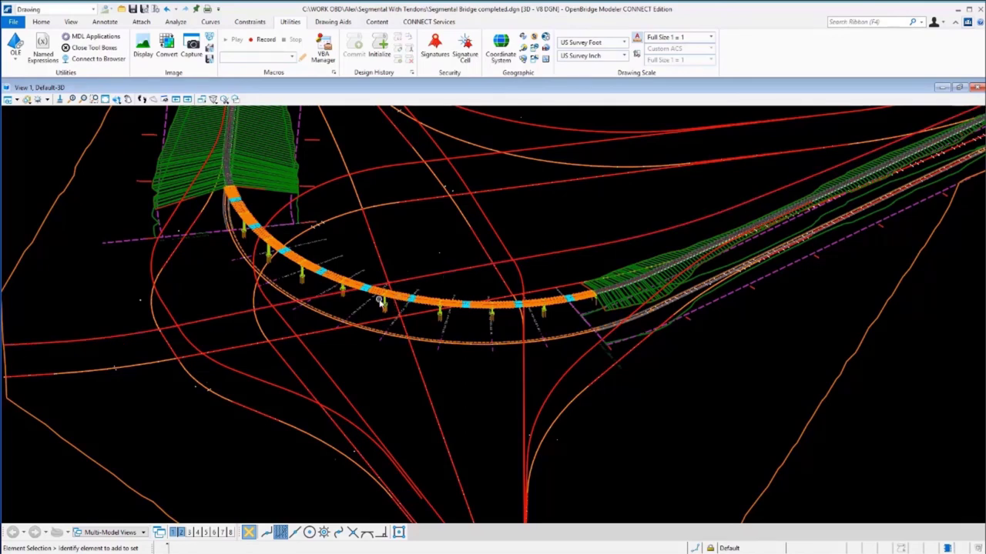
- In OpenBridge Modeler, view the cross-section template assigned to the segmental deck span at SupportLine6, and close it without changes
scroll(397, 301, up, 4)
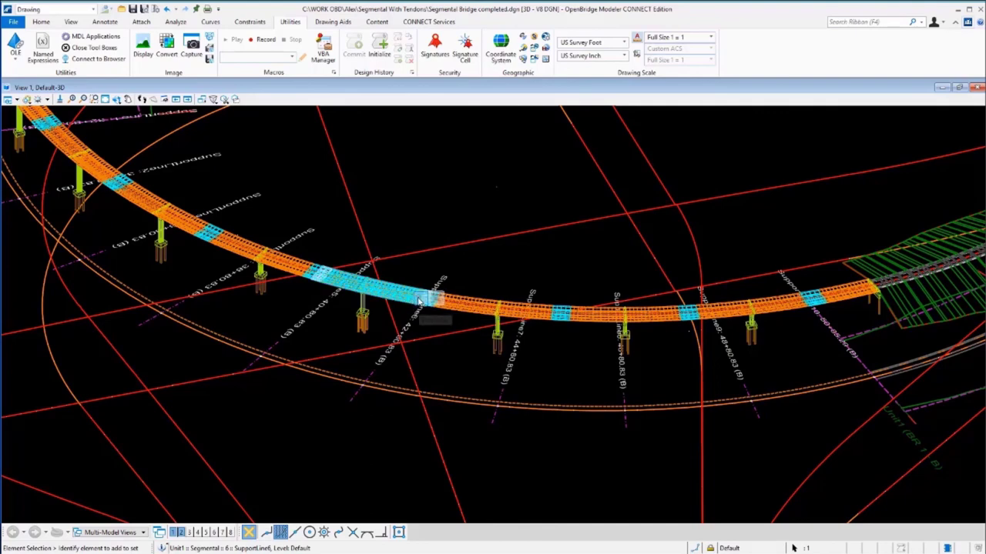
click(418, 301)
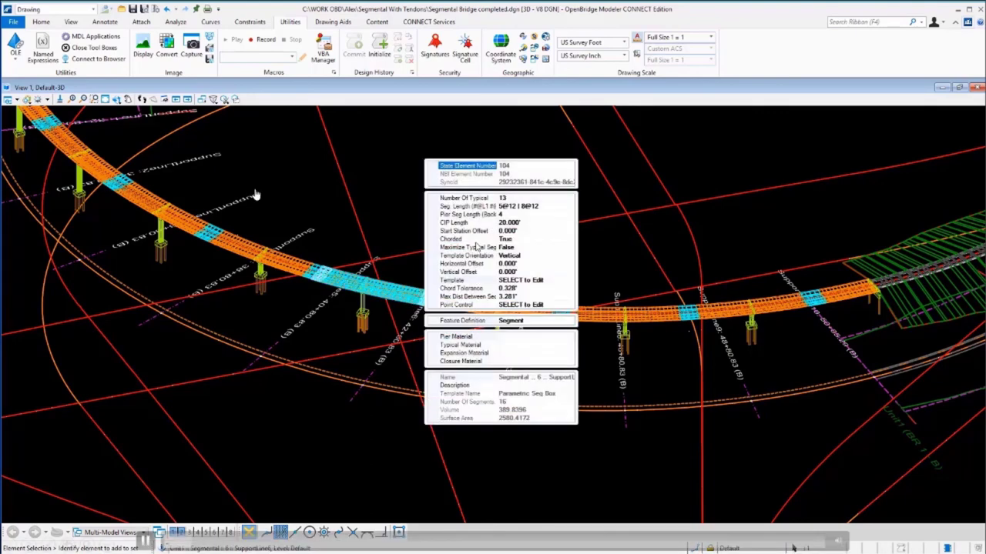
click(514, 282)
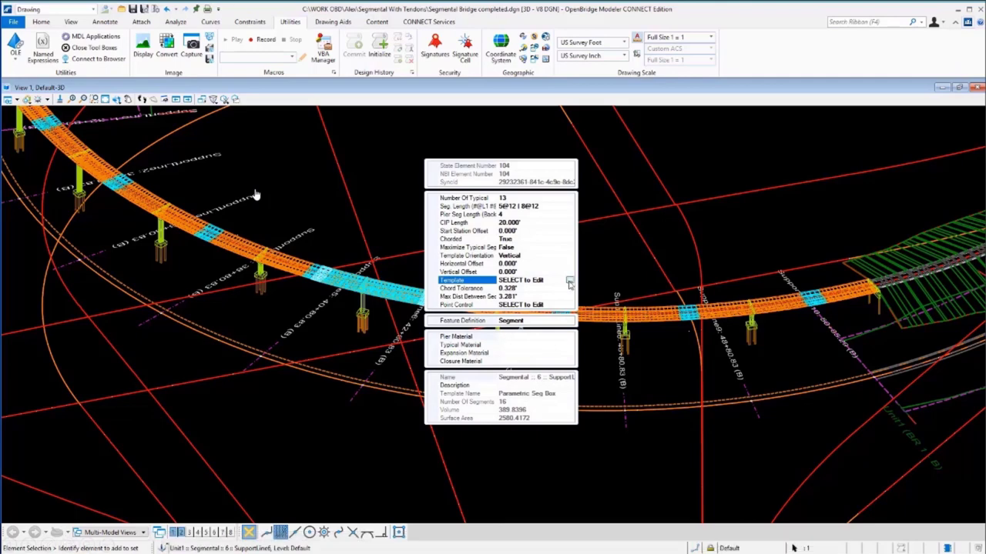
click(569, 282)
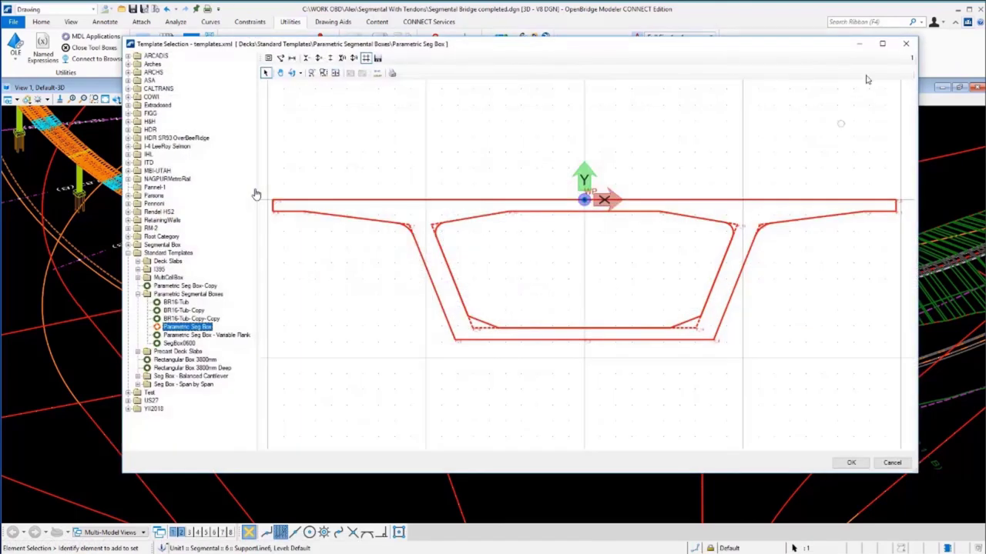
click(906, 44)
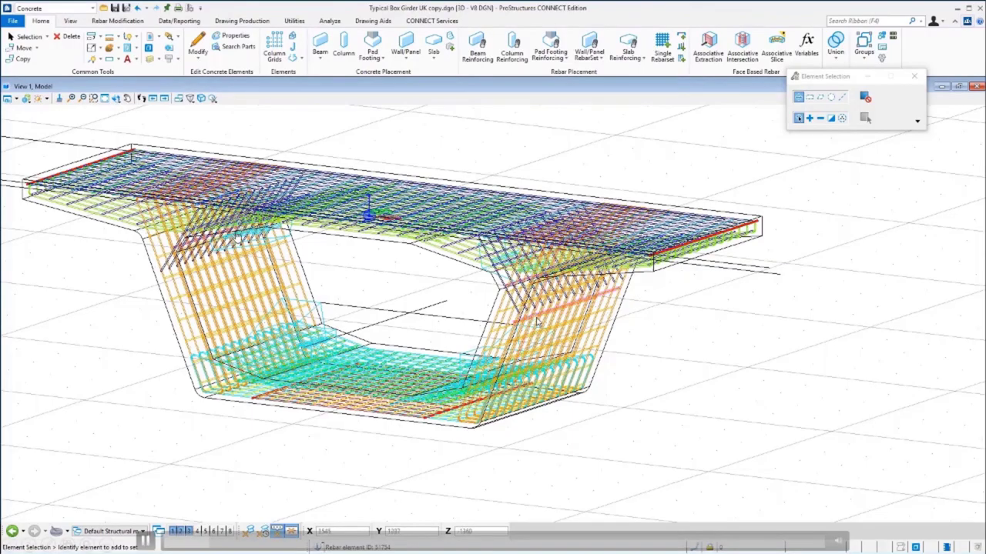
mouse_move(537, 322)
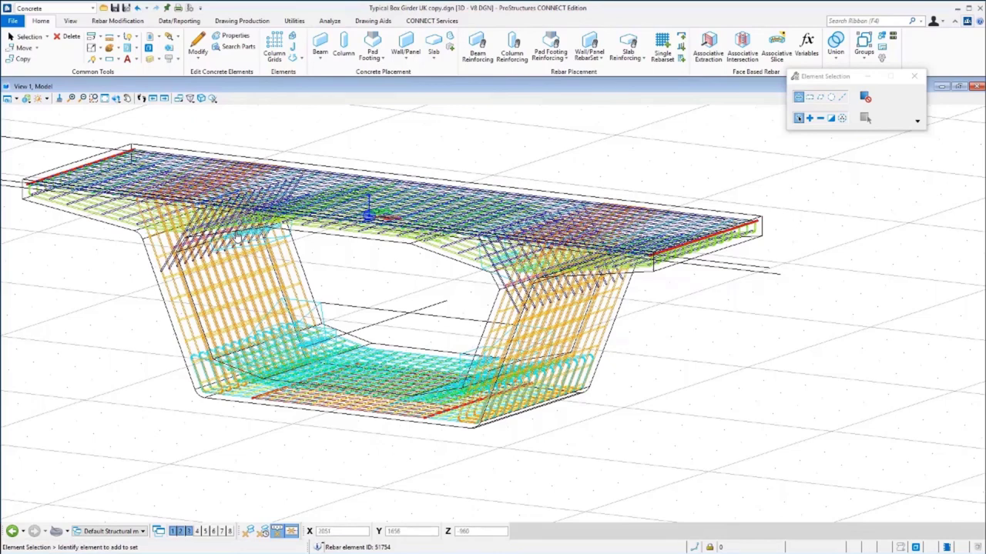
click(237, 239)
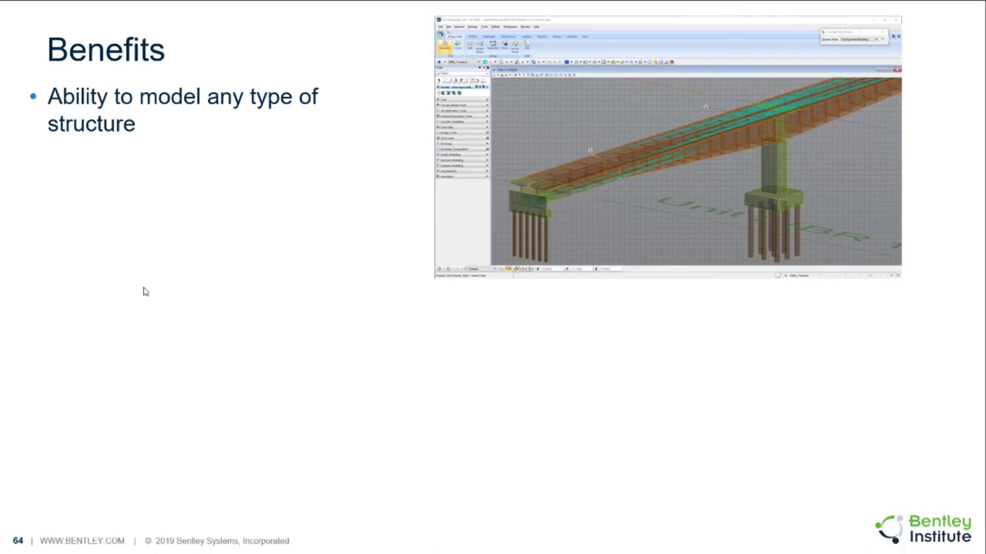
key(Right)
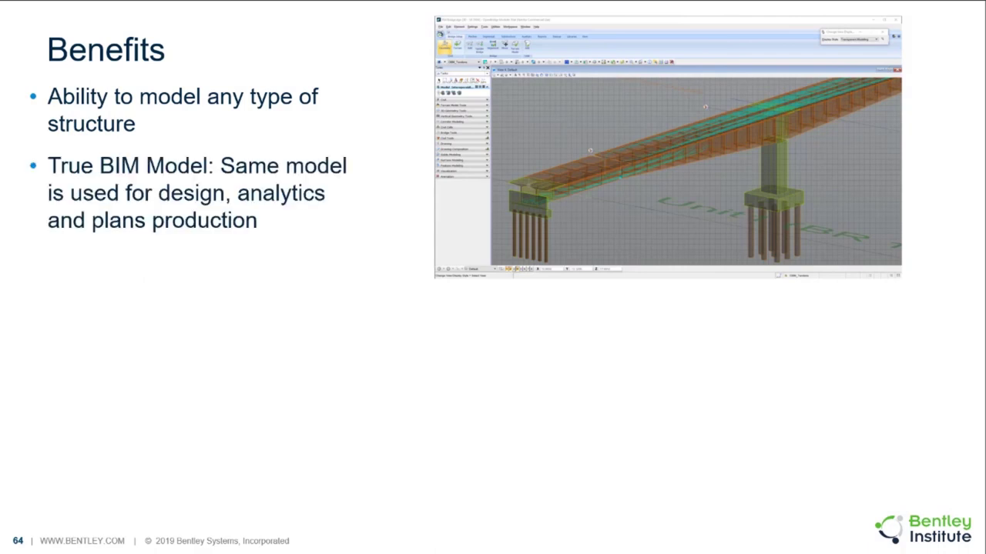